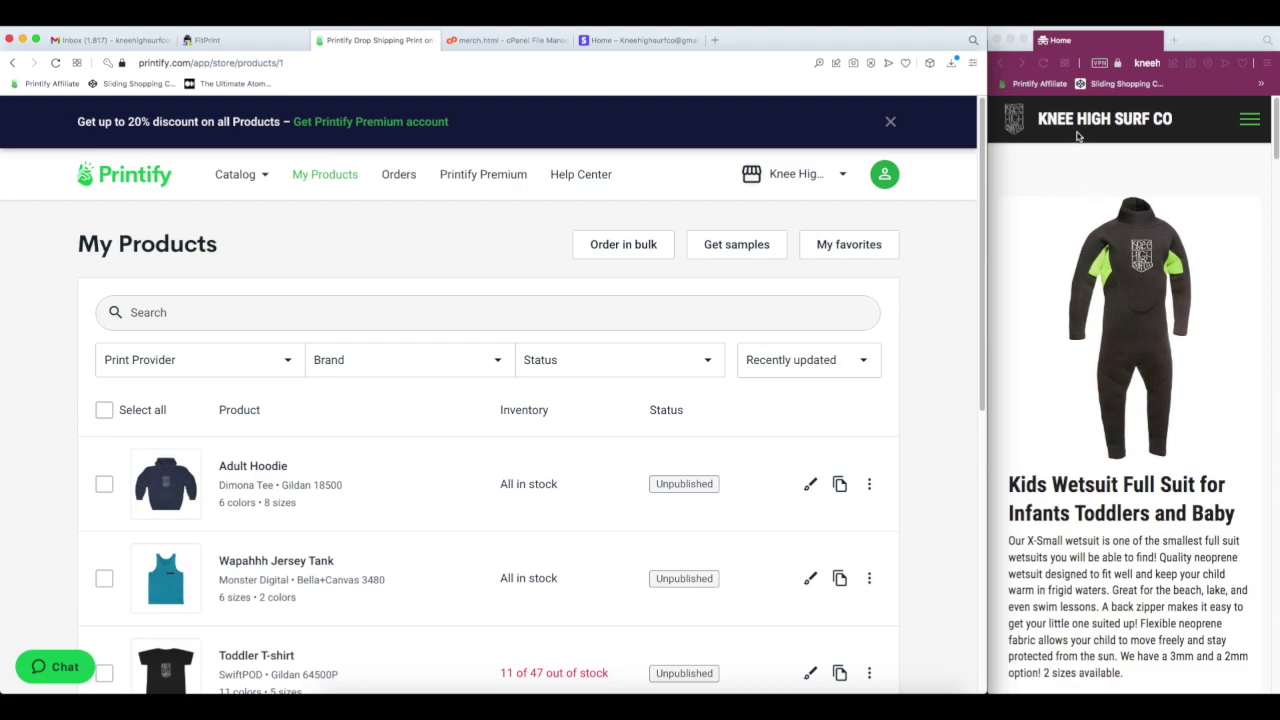
# - Go through the Knee High Surf Co menu to the MERCH page with its 'Shop goes here' placeholder
pyautogui.scroll(-5, 1124, 172)
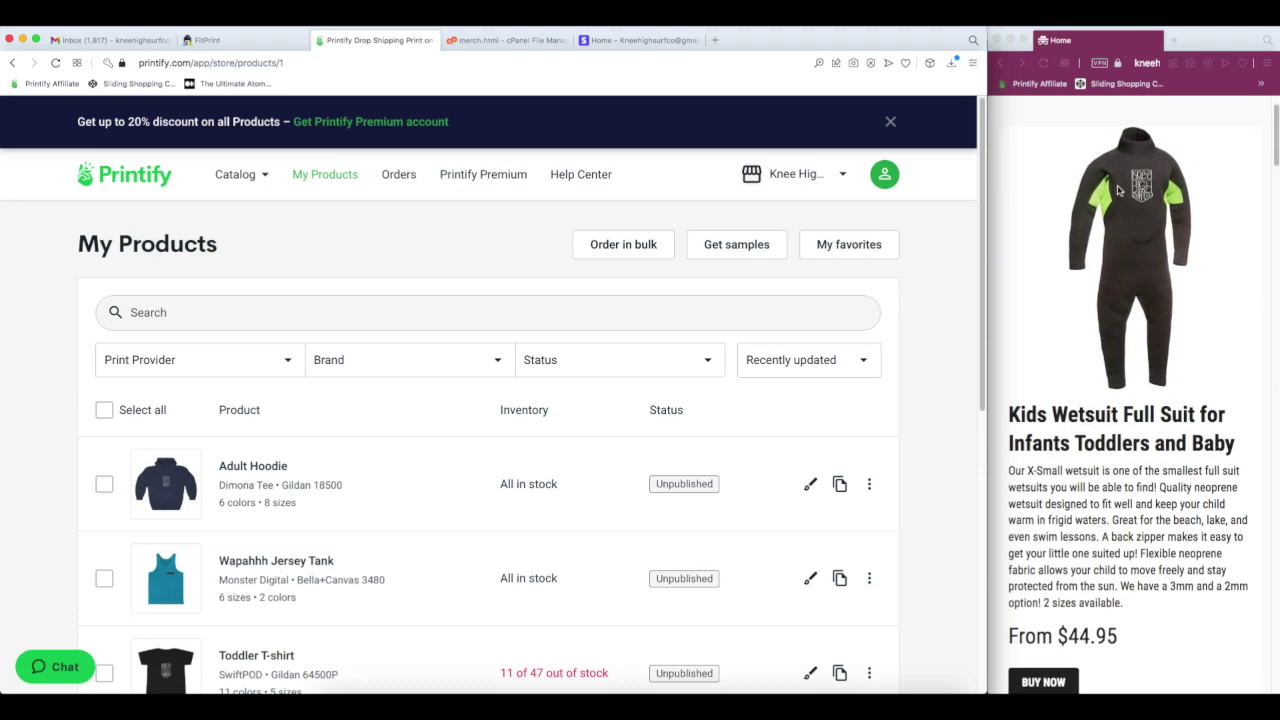
pyautogui.scroll(4, 1120, 190)
pyautogui.scroll(2, 1120, 195)
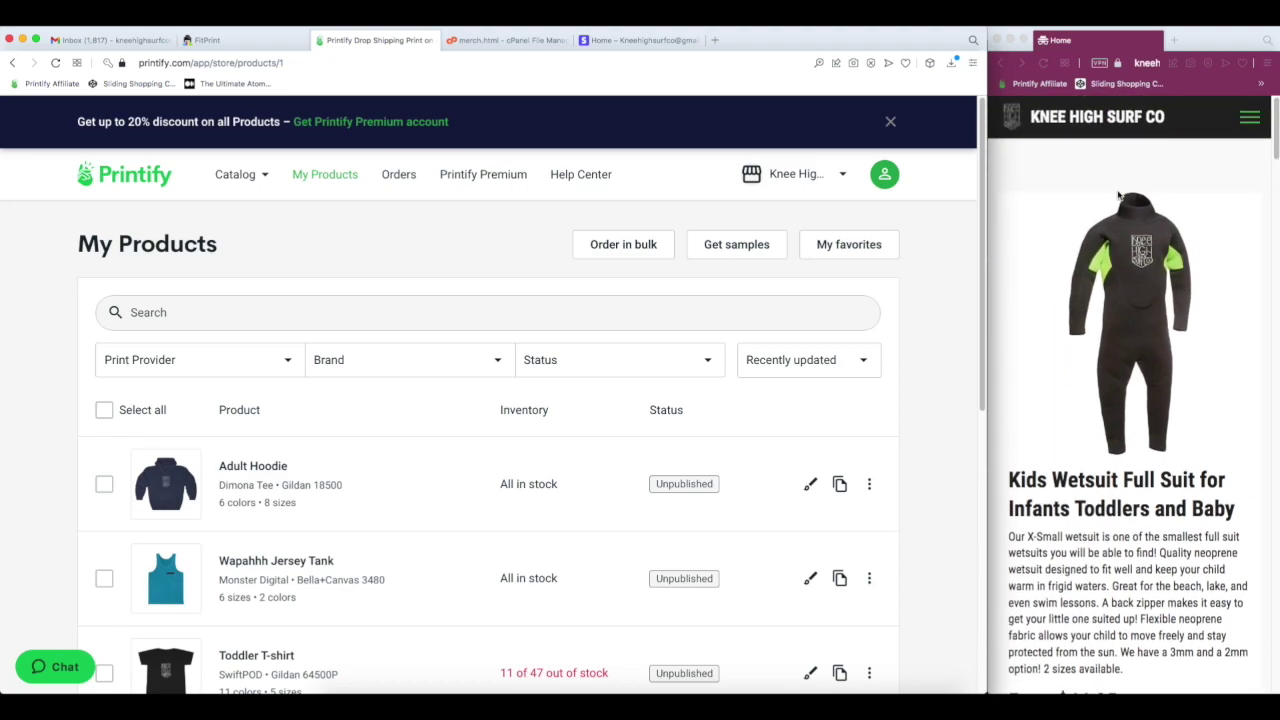
pyautogui.scroll(-5, 1120, 195)
pyautogui.scroll(6, 1120, 192)
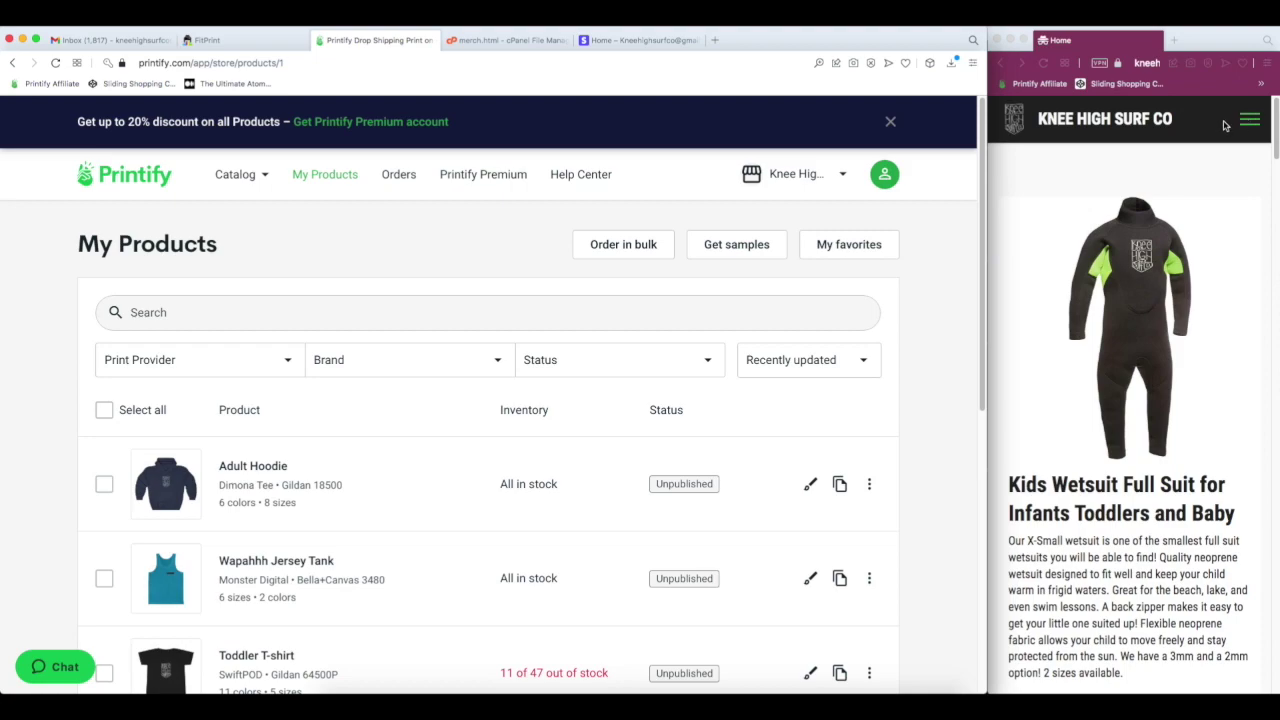
pyautogui.click(1247, 127)
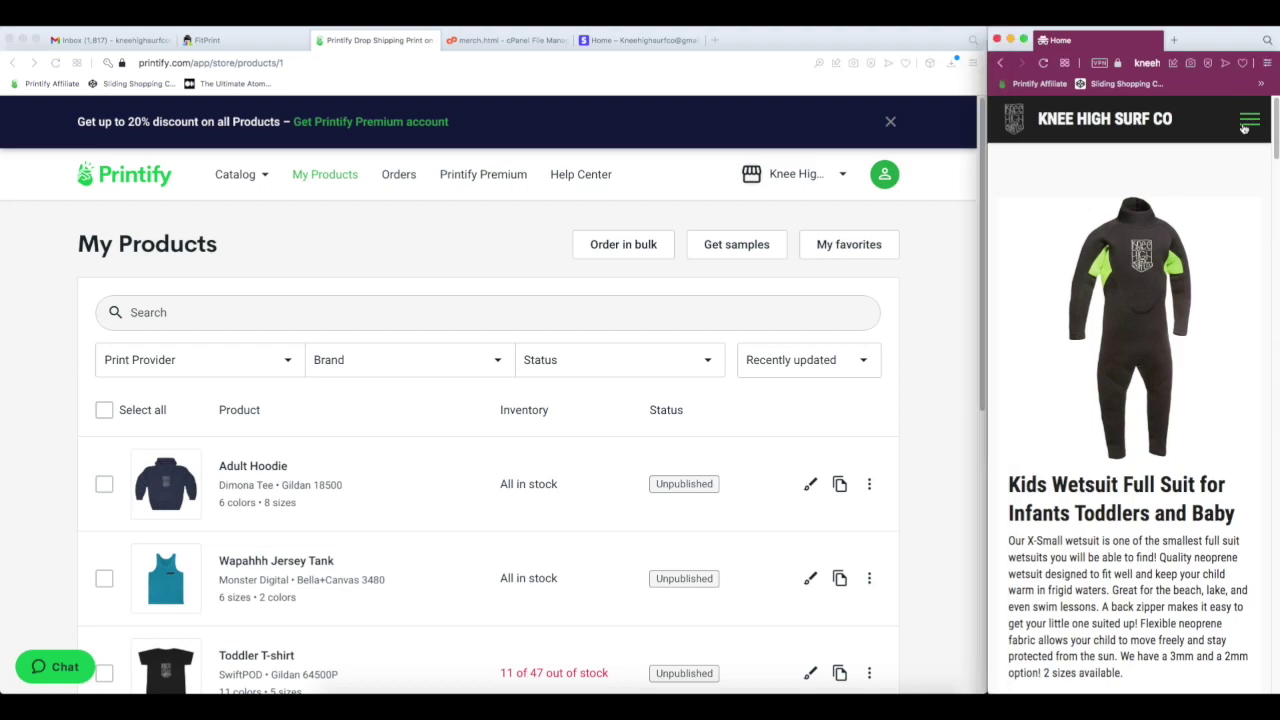
pyautogui.click(1130, 190)
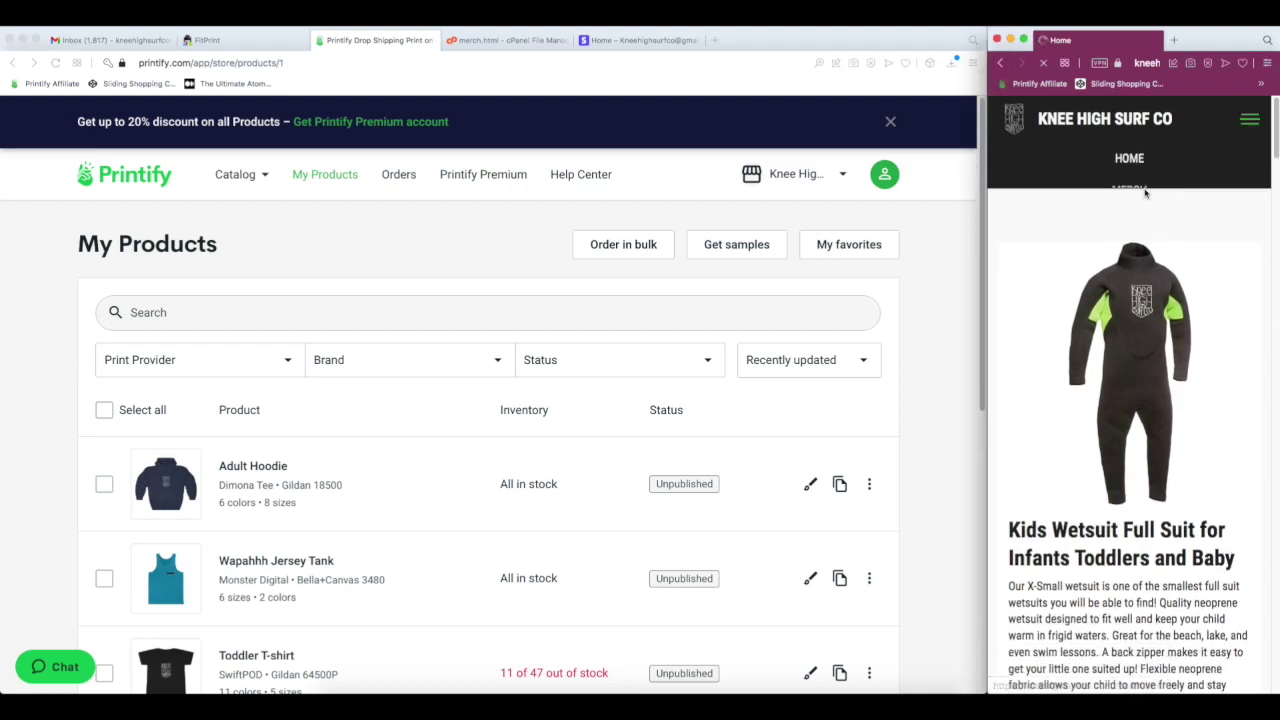
pyautogui.scroll(-3, 286, 374)
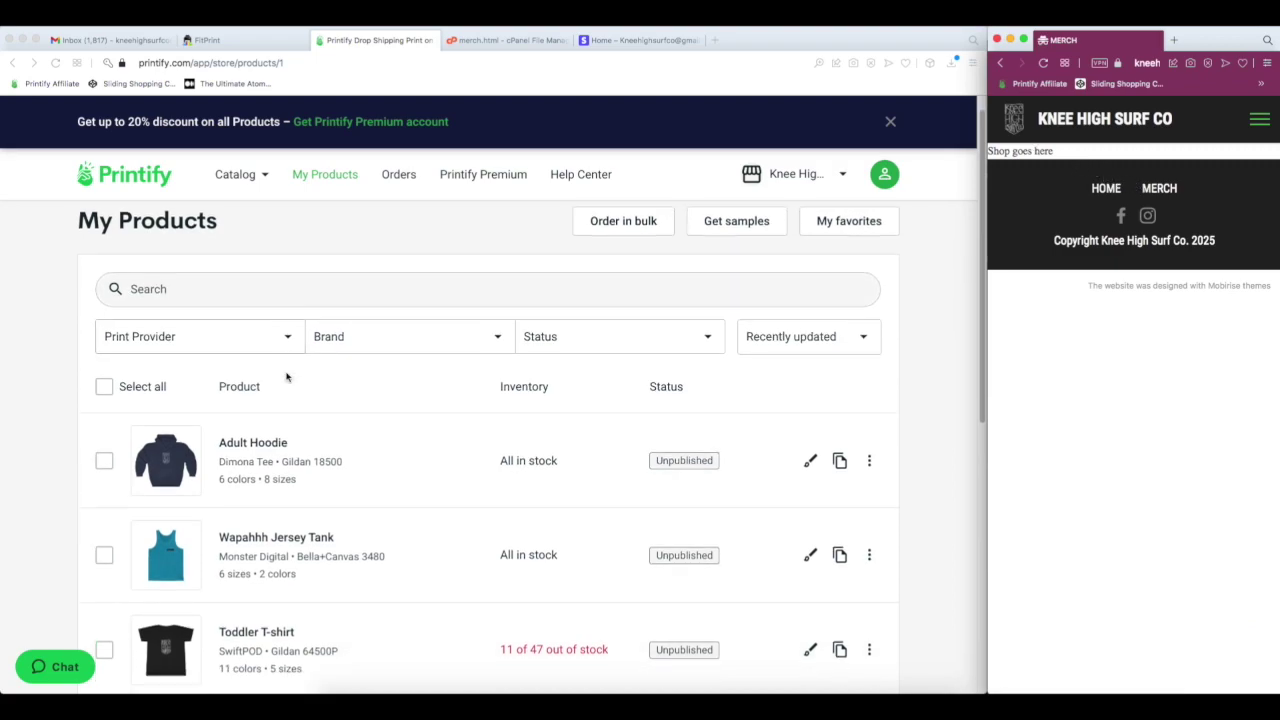
pyautogui.scroll(-8, 262, 370)
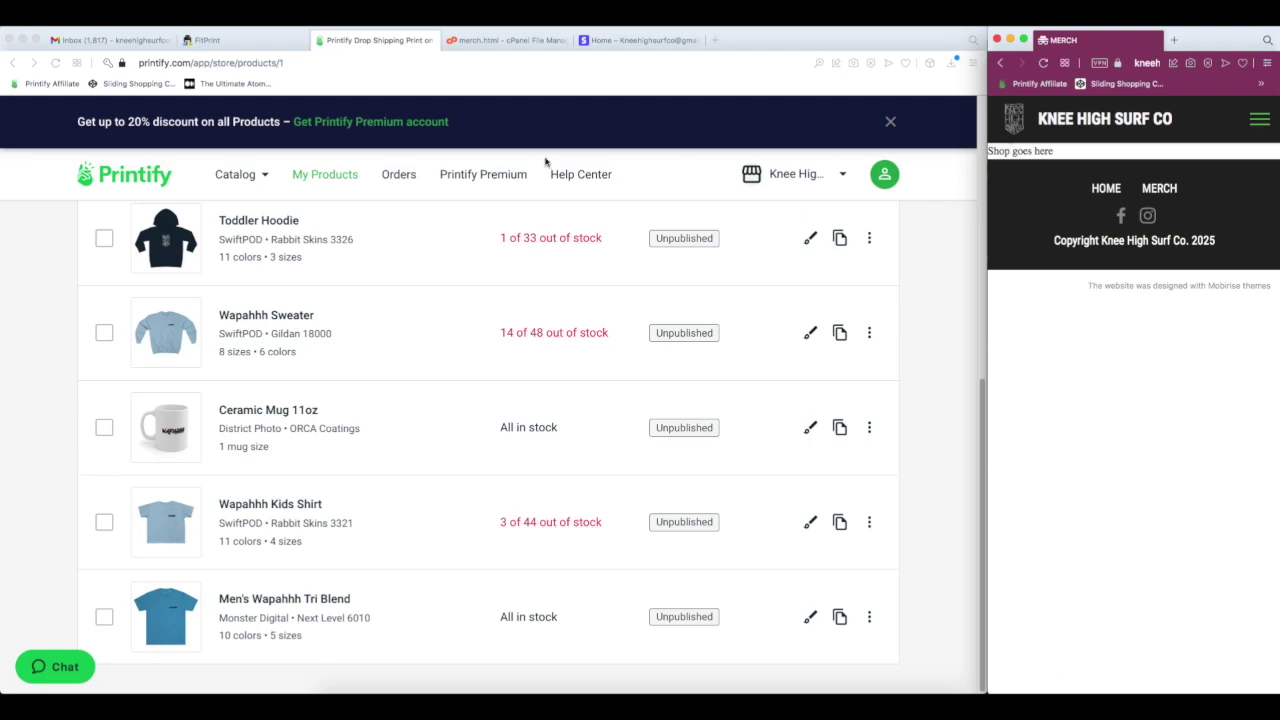
pyautogui.scroll(10, 543, 200)
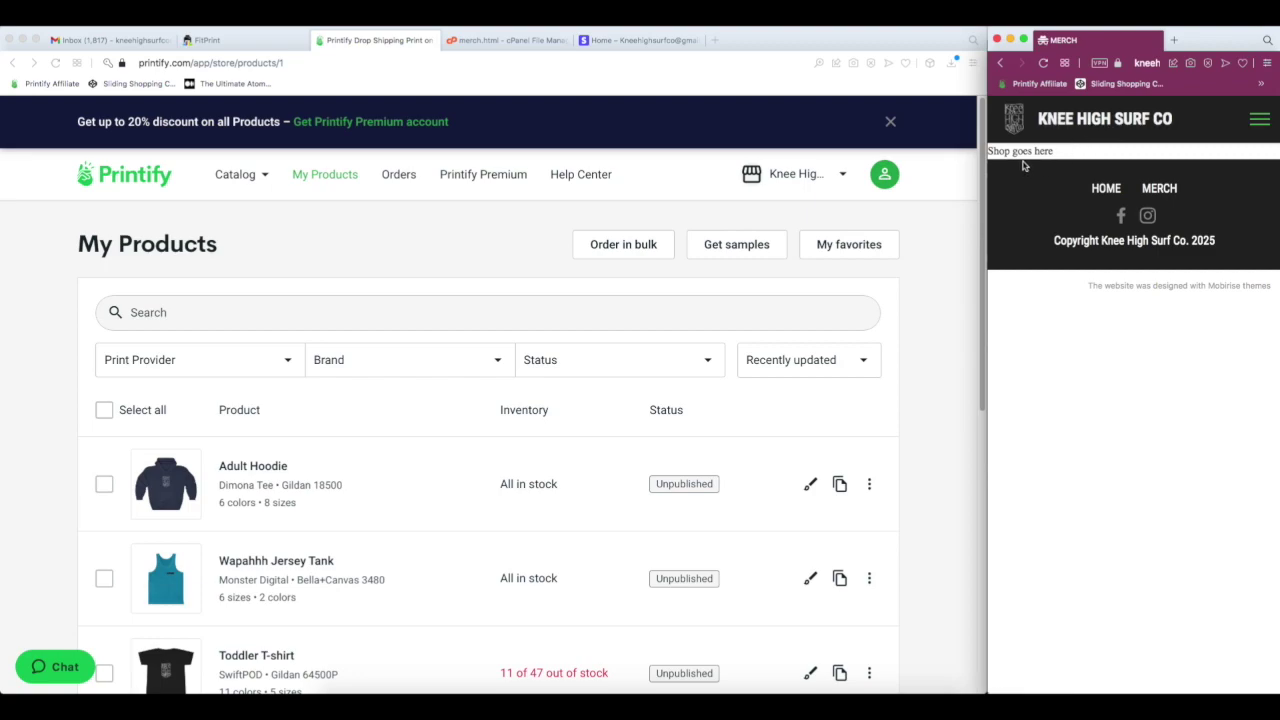
# - Create a FitPrint account with Sign Up with Google, then dismiss the welcome guide
pyautogui.click(250, 40)
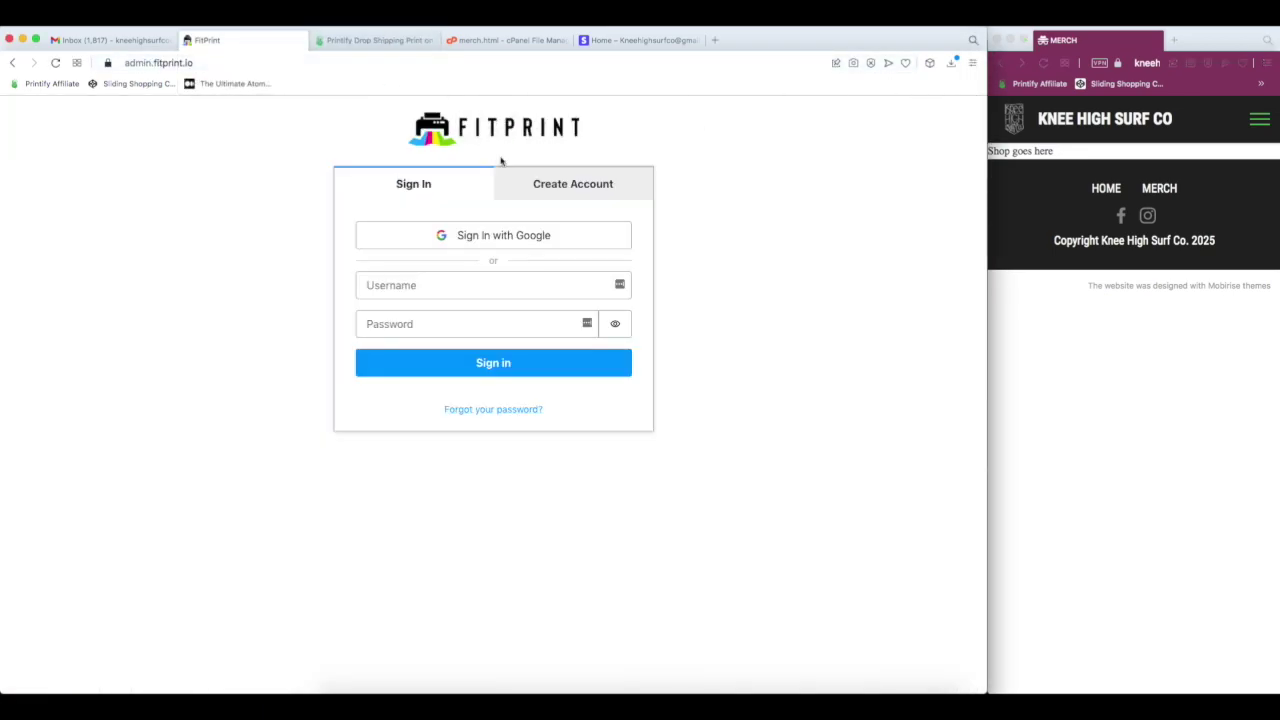
pyautogui.click(377, 42)
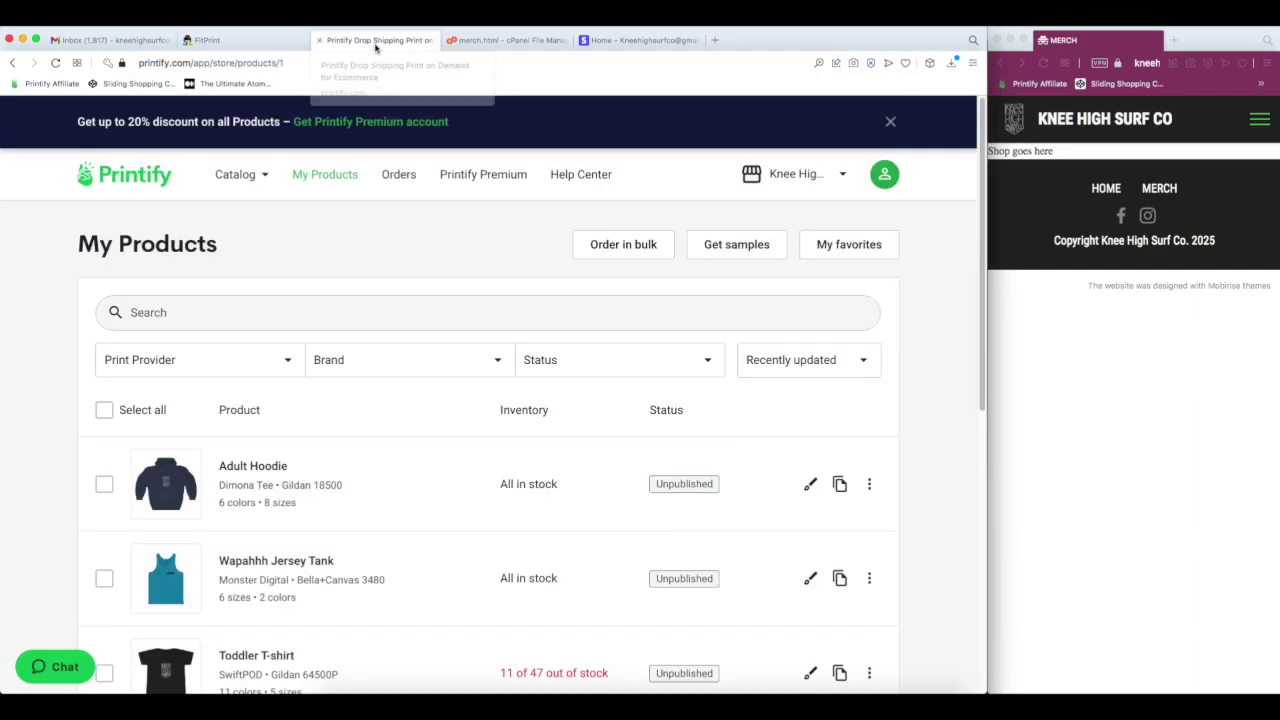
pyautogui.click(212, 40)
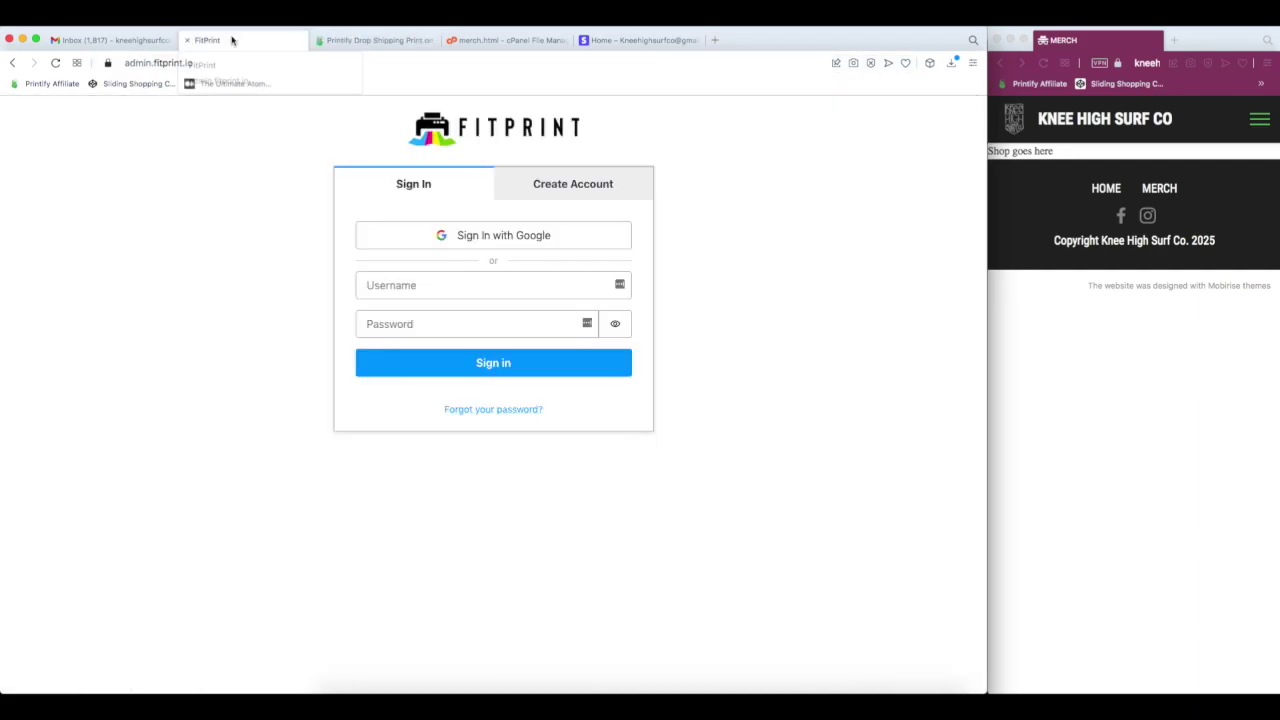
pyautogui.click(585, 189)
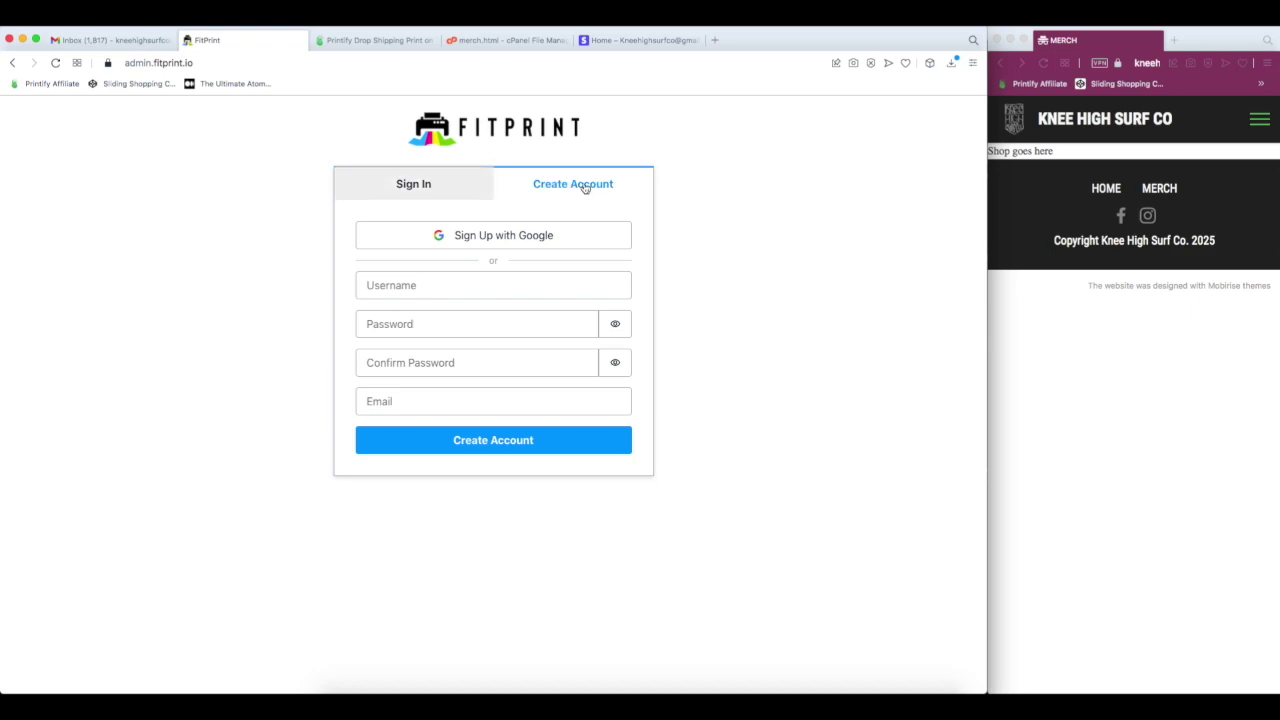
pyautogui.click(518, 237)
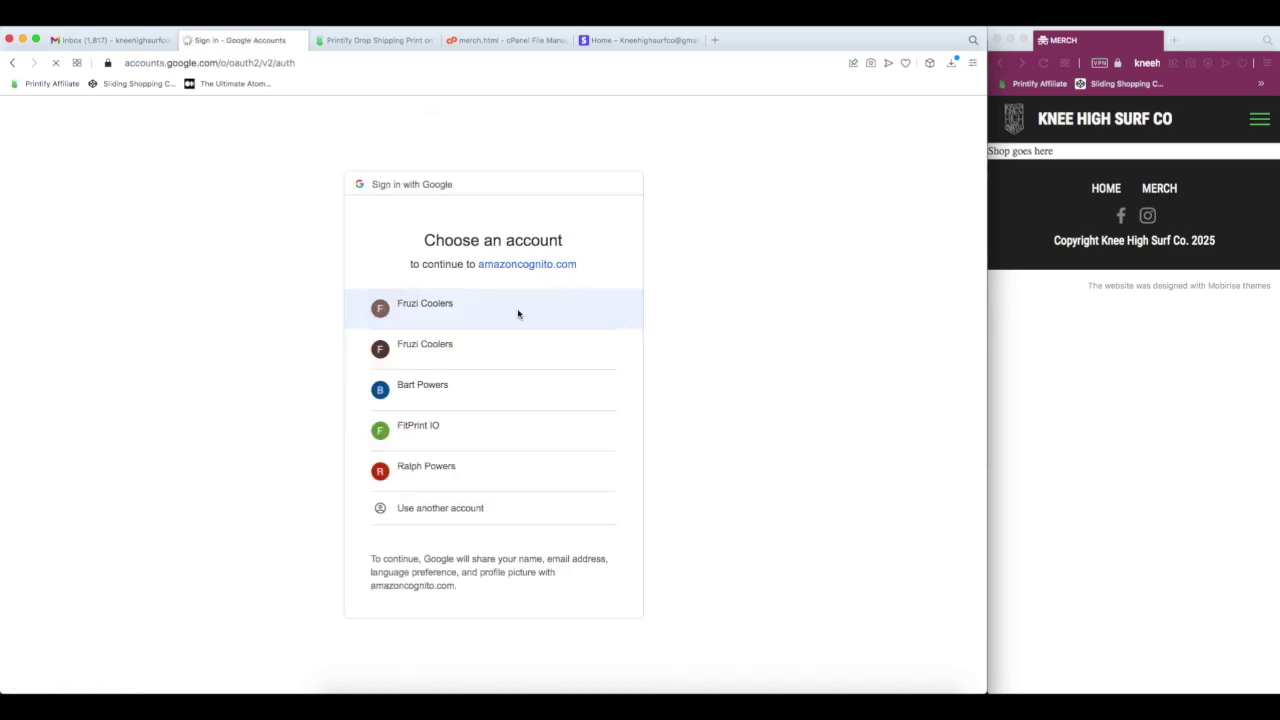
pyautogui.click(519, 478)
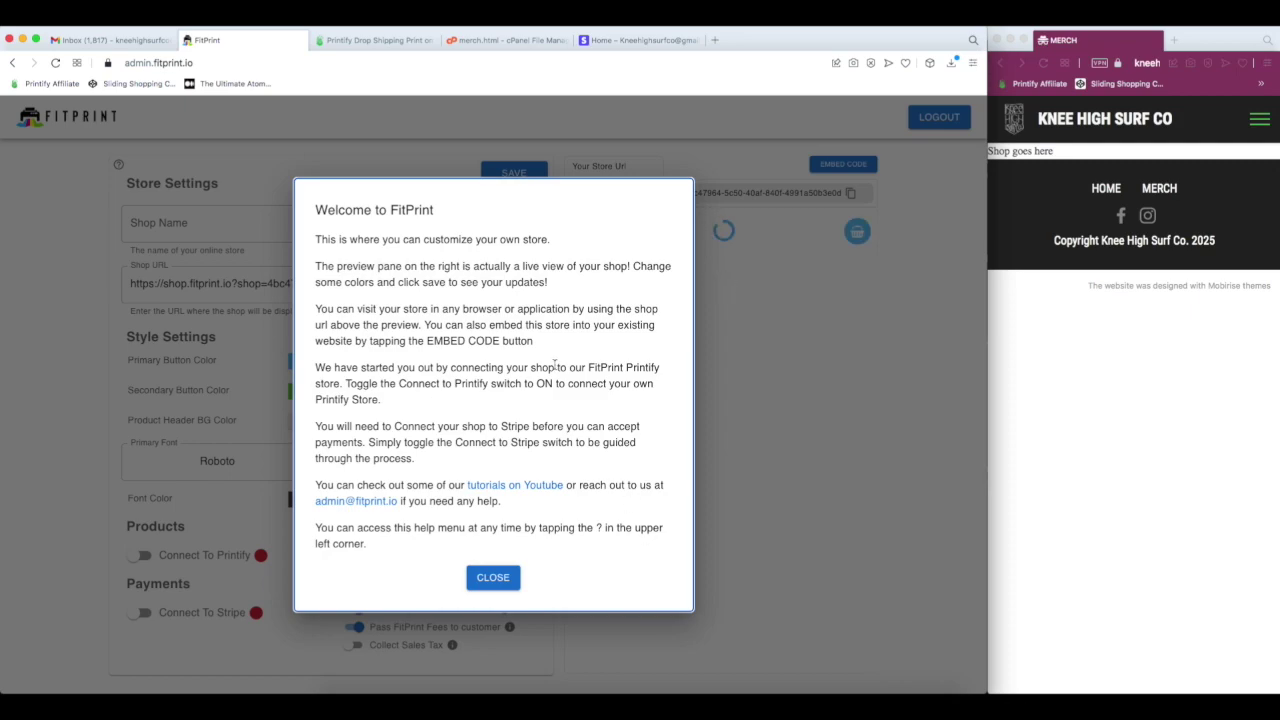
pyautogui.click(493, 577)
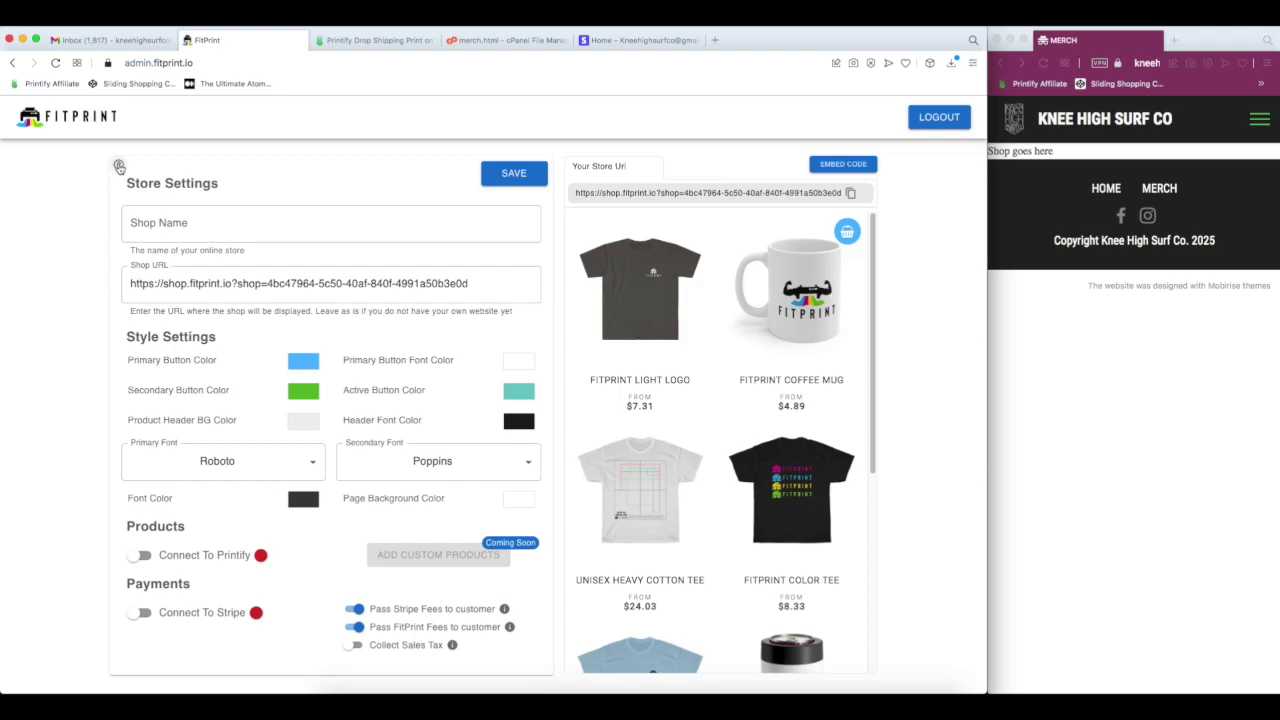
# - Reopen and close the welcome guide, then copy the shop's store URL
pyautogui.click(119, 166)
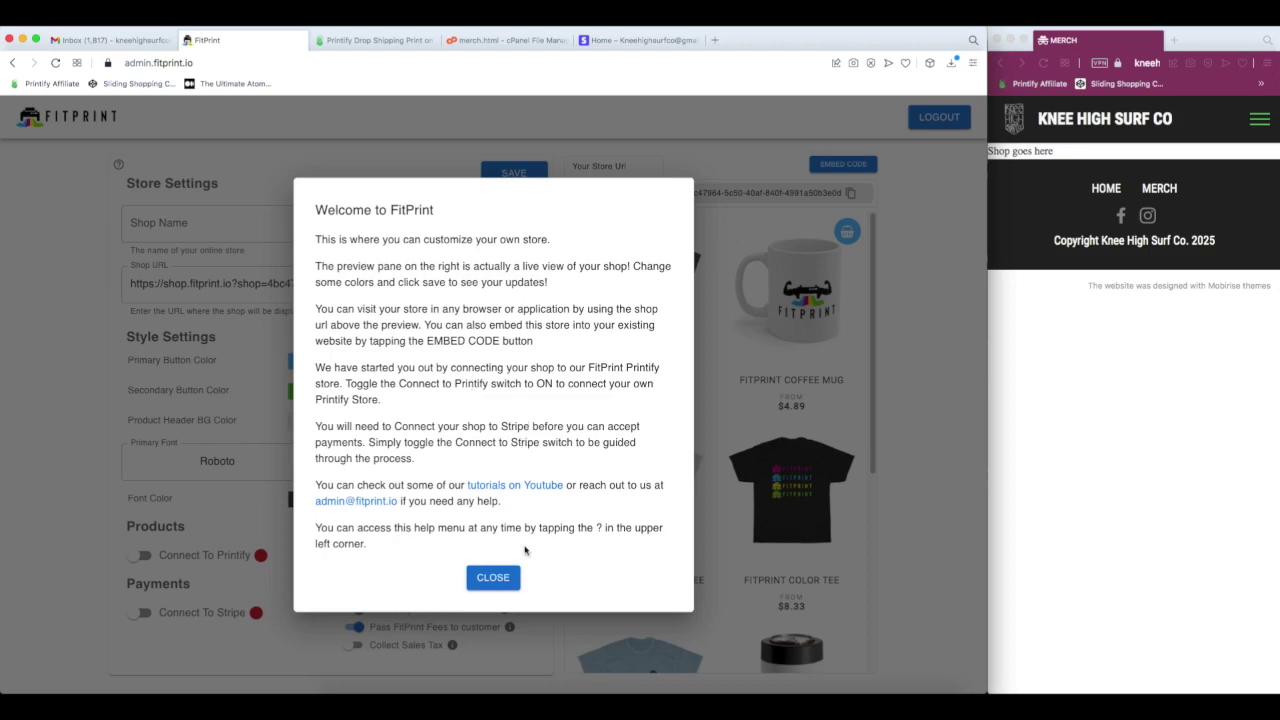
pyautogui.click(498, 579)
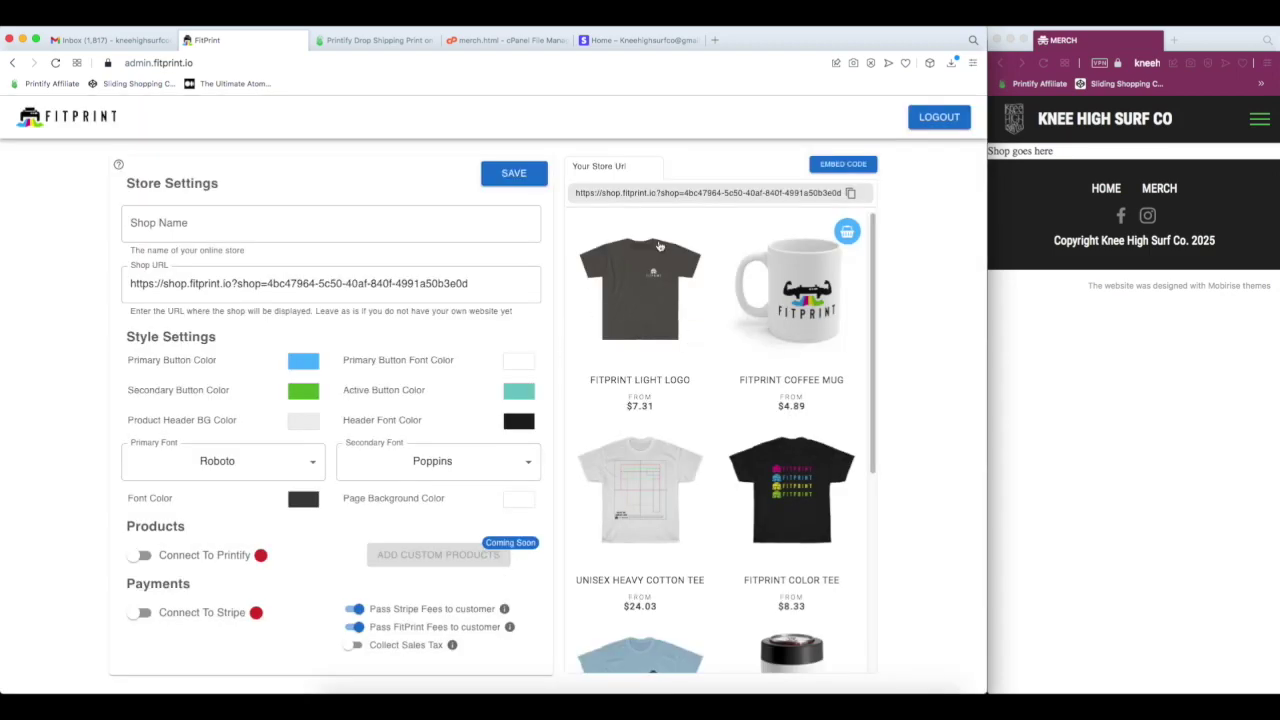
pyautogui.scroll(-2, 690, 295)
pyautogui.scroll(2, 682, 300)
pyautogui.scroll(-5, 858, 483)
pyautogui.scroll(5, 858, 483)
pyautogui.click(850, 194)
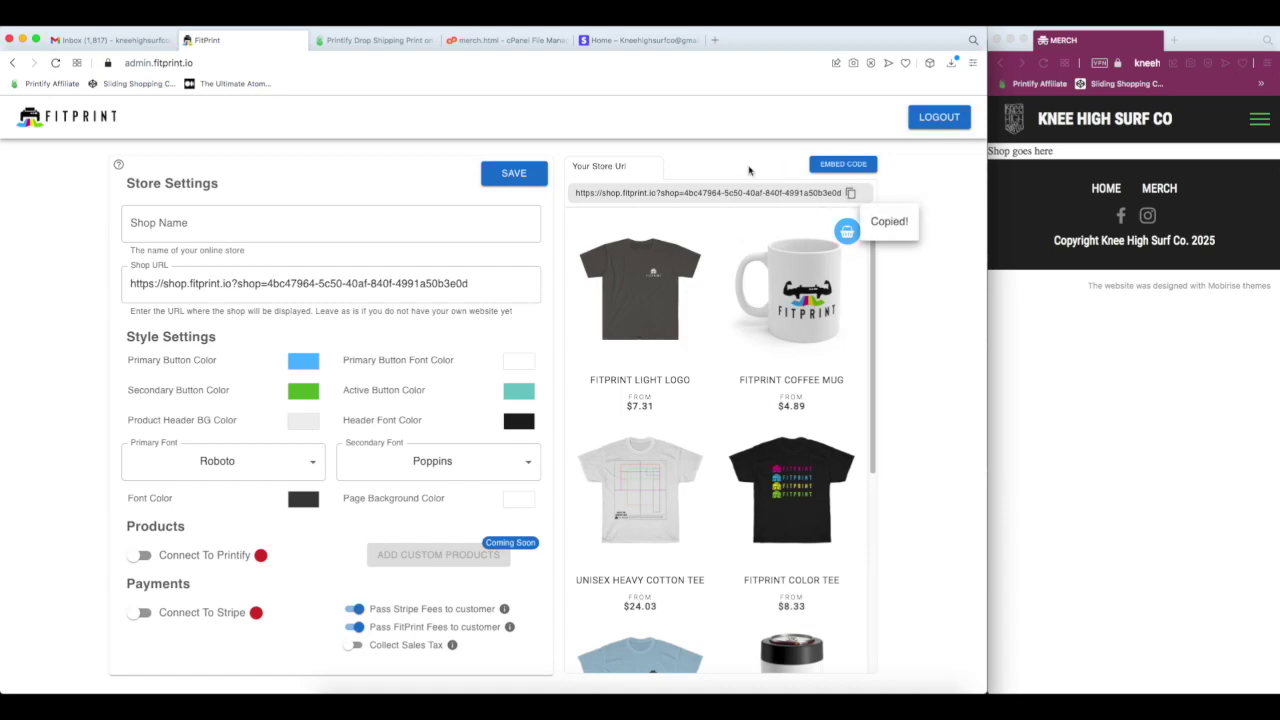
pyautogui.click(716, 41)
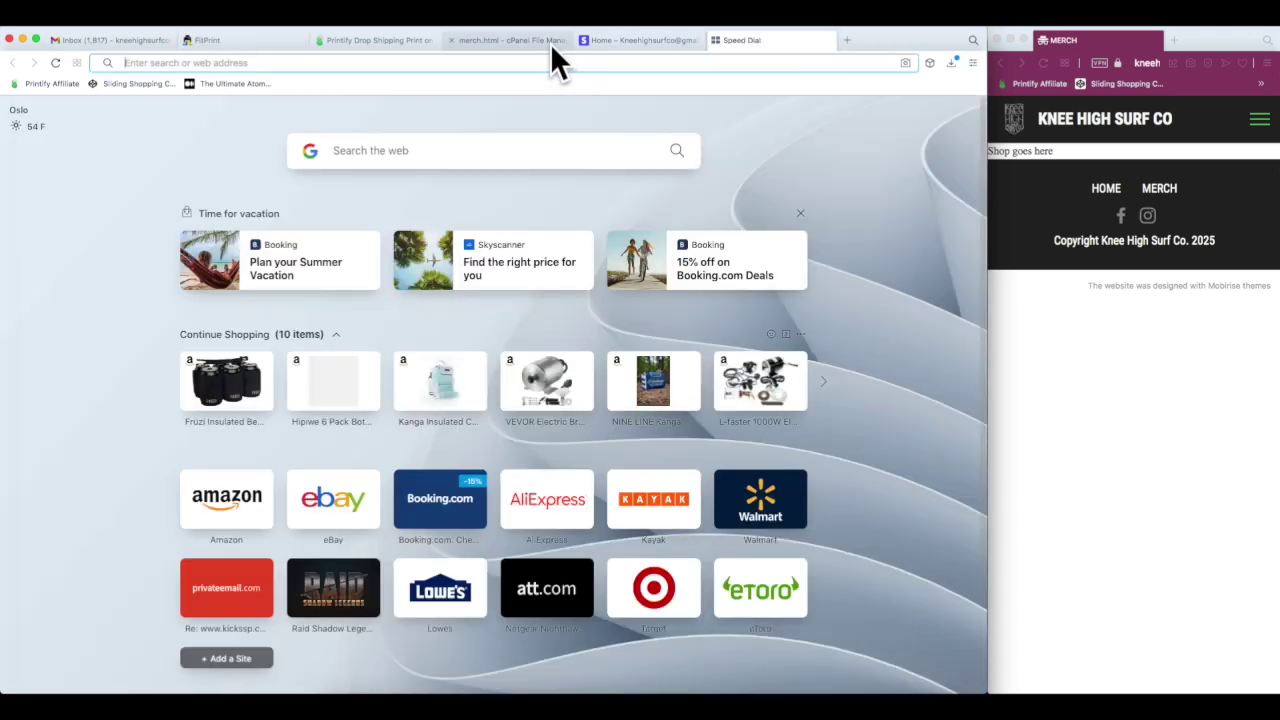
# - Load the pasted store URL and preview the Color Tee and Can Holder product pages
pyautogui.click(484, 62)
pyautogui.press('super+v')
pyautogui.press('Return')
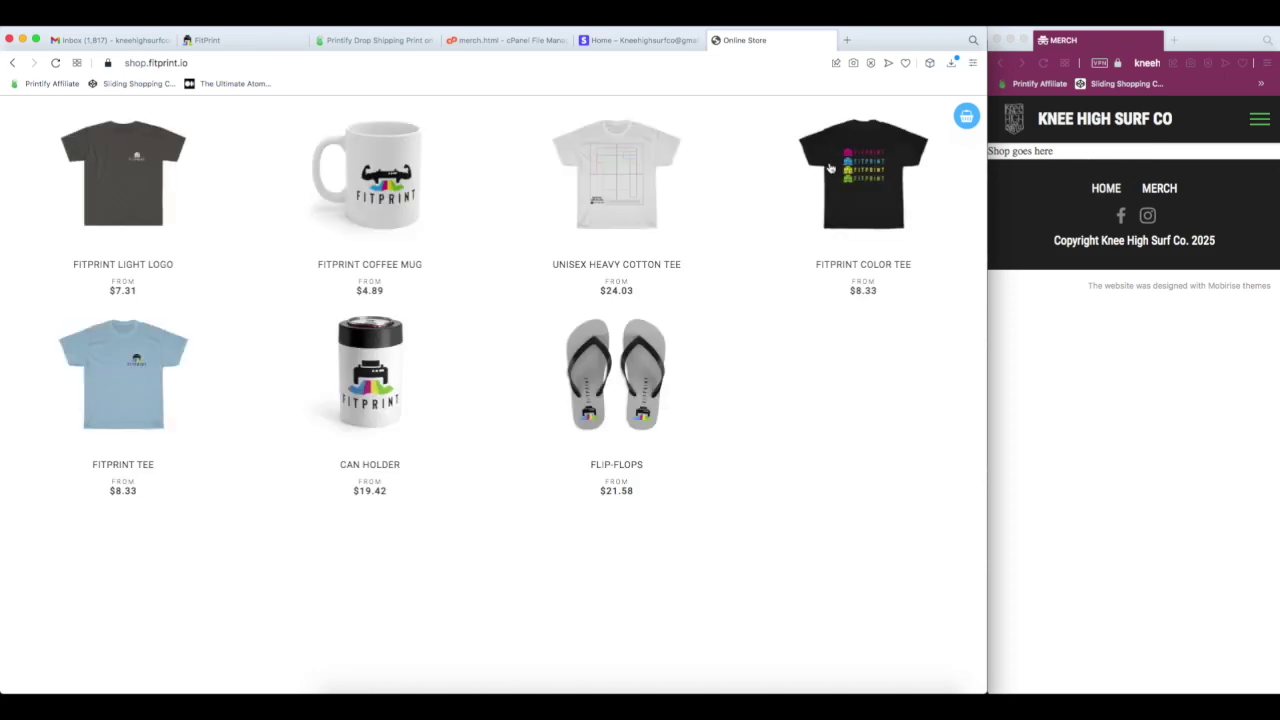
pyautogui.click(855, 168)
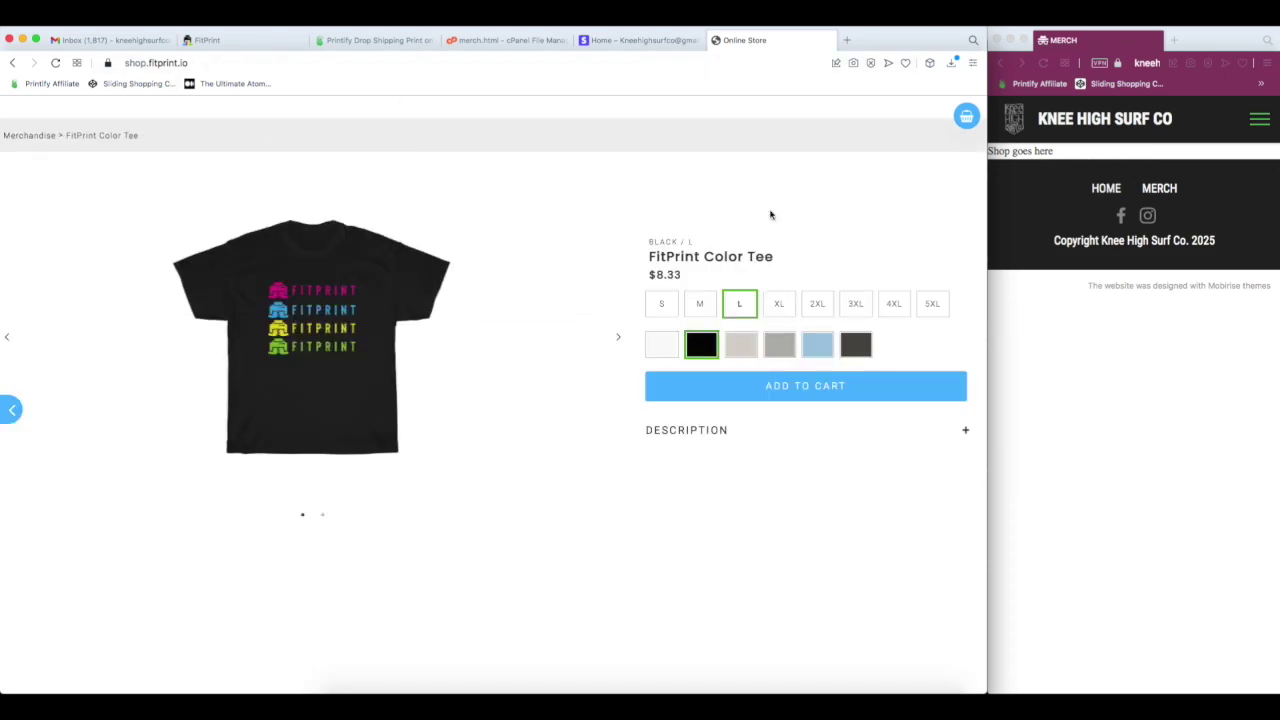
pyautogui.click(10, 408)
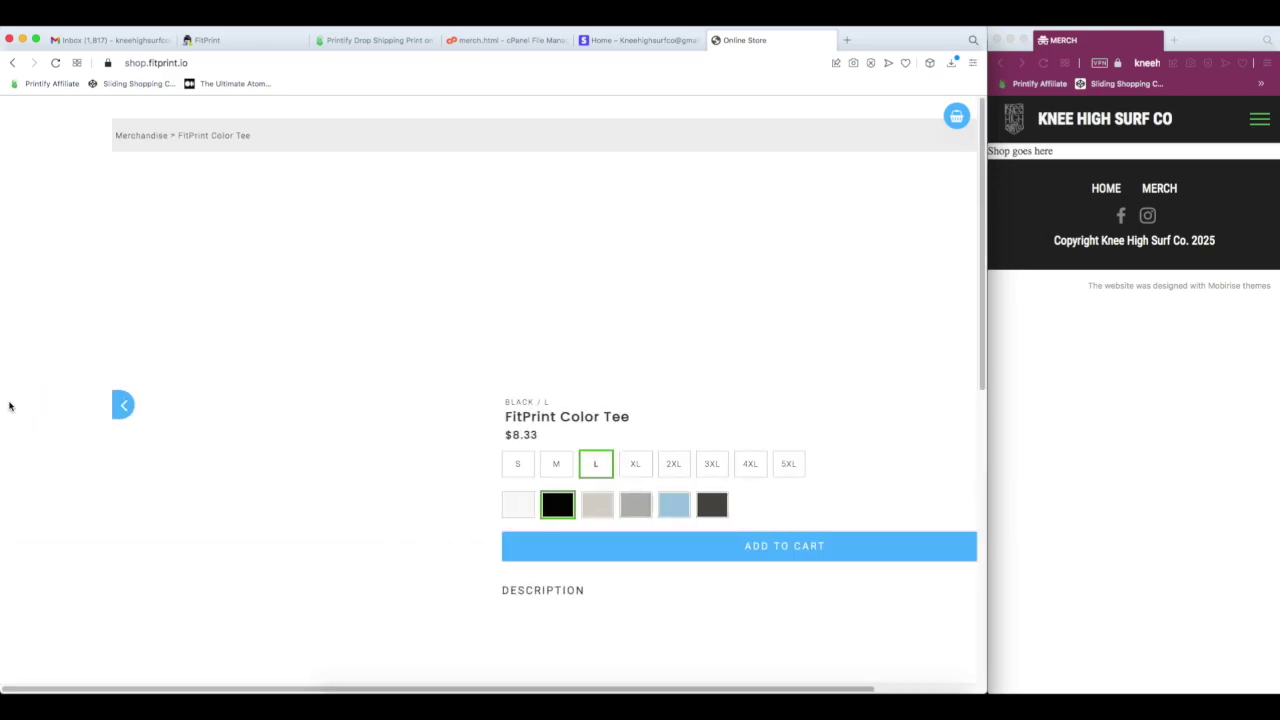
pyautogui.click(381, 353)
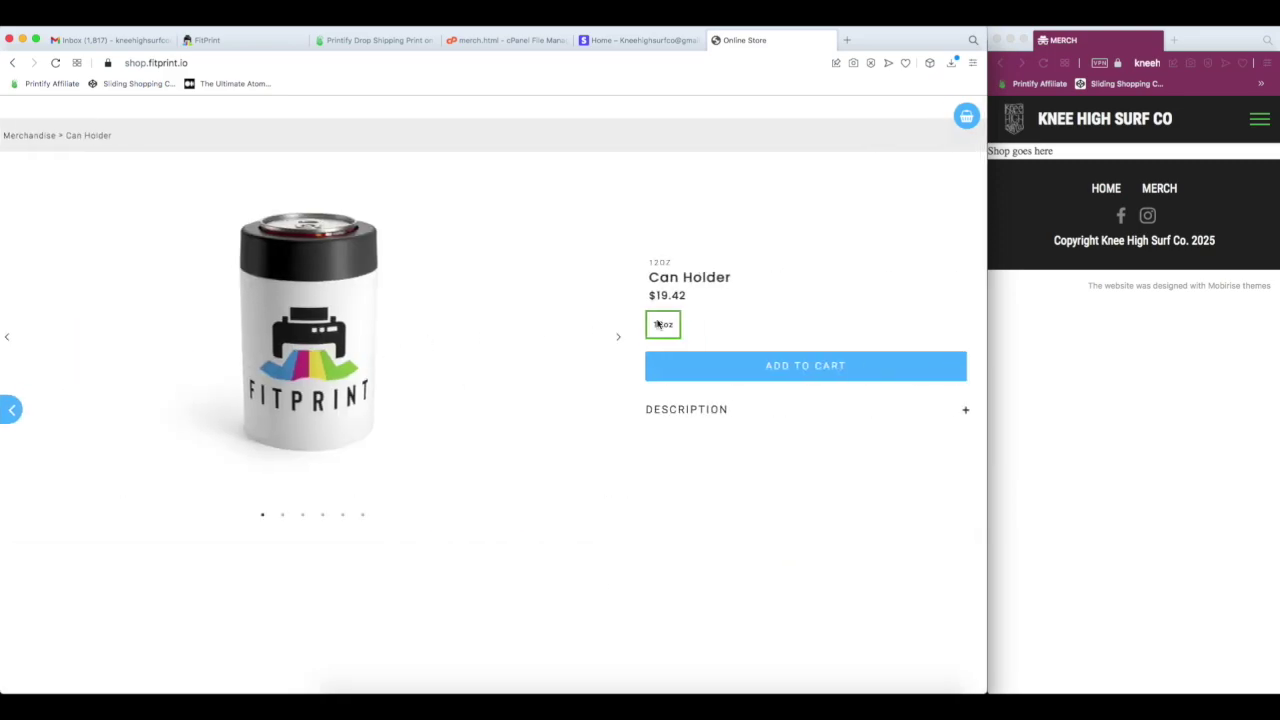
pyautogui.click(13, 410)
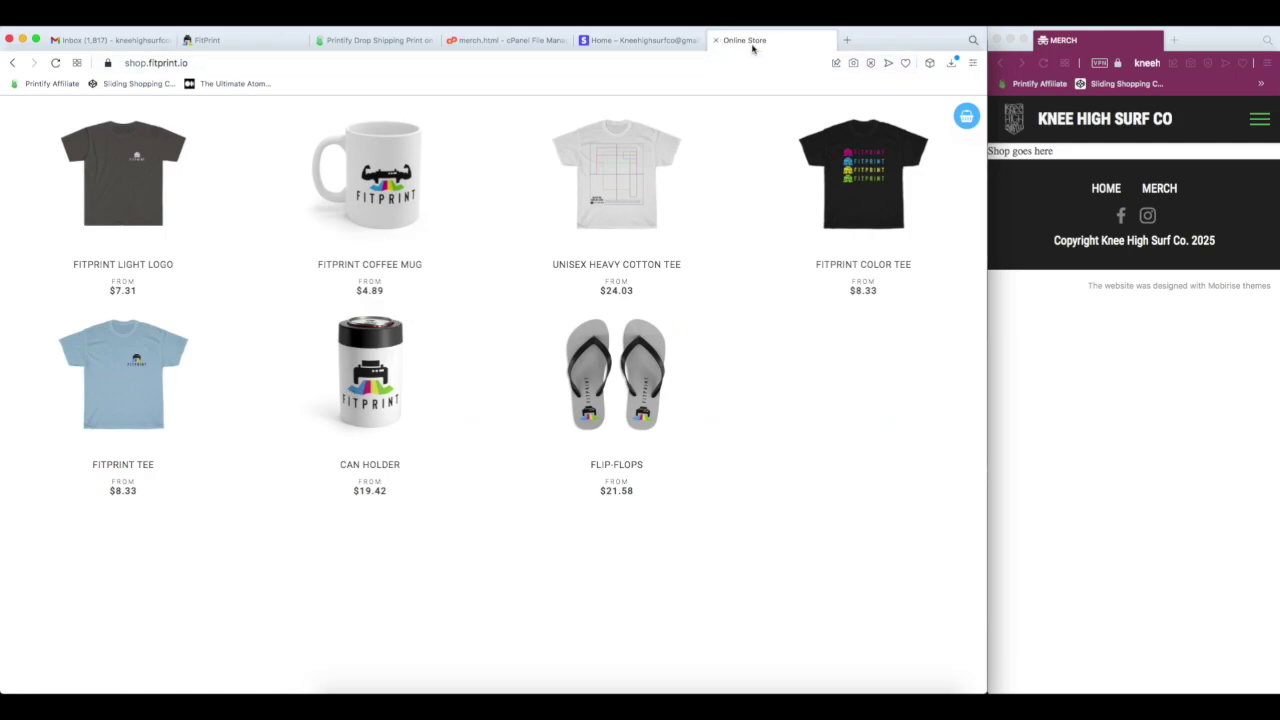
# - Make the primary buttons black with red font colour and save the store settings
pyautogui.click(716, 40)
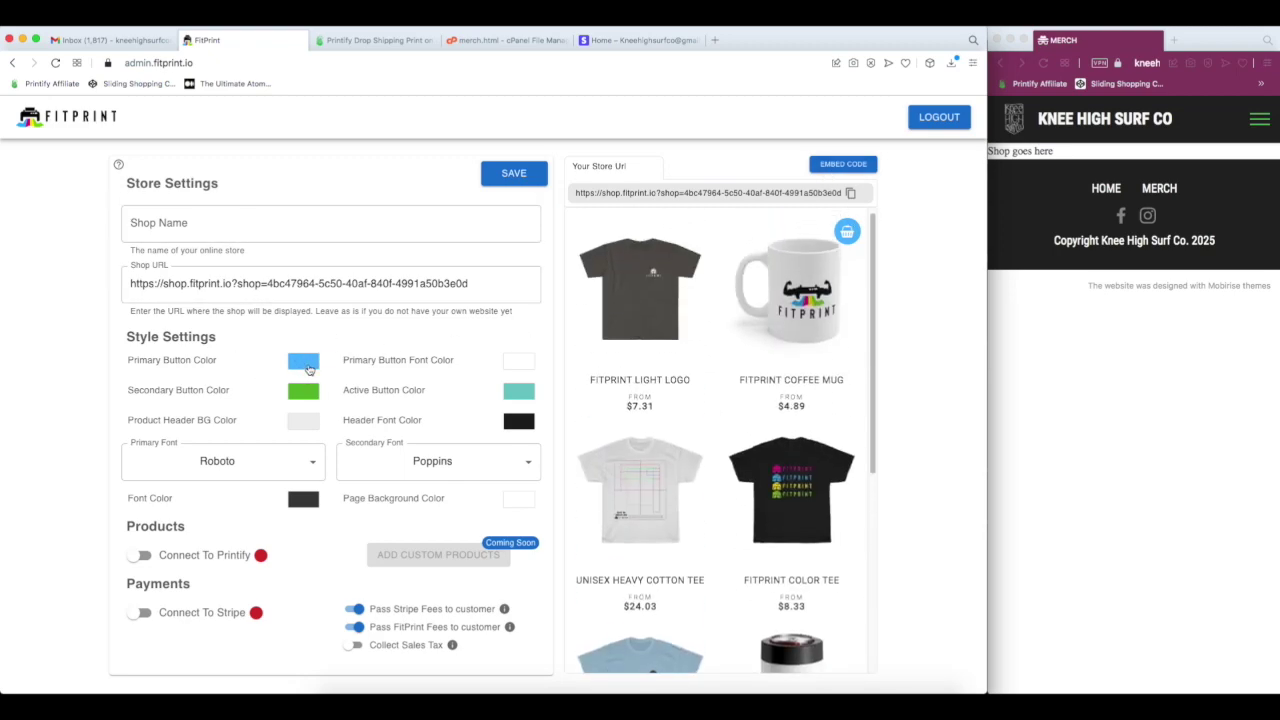
pyautogui.click(309, 369)
pyautogui.moveTo(309, 376); pyautogui.dragTo(240, 468)
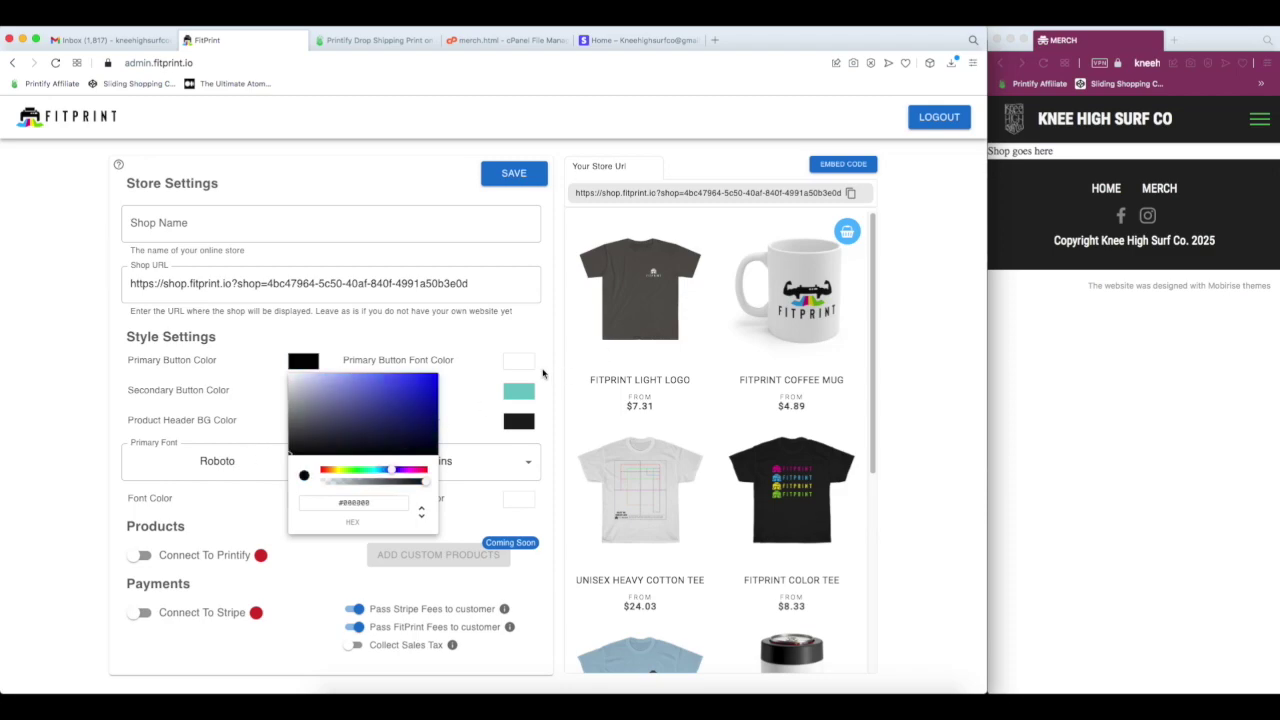
pyautogui.click(543, 373)
pyautogui.click(520, 362)
pyautogui.moveTo(539, 427); pyautogui.dragTo(697, 343)
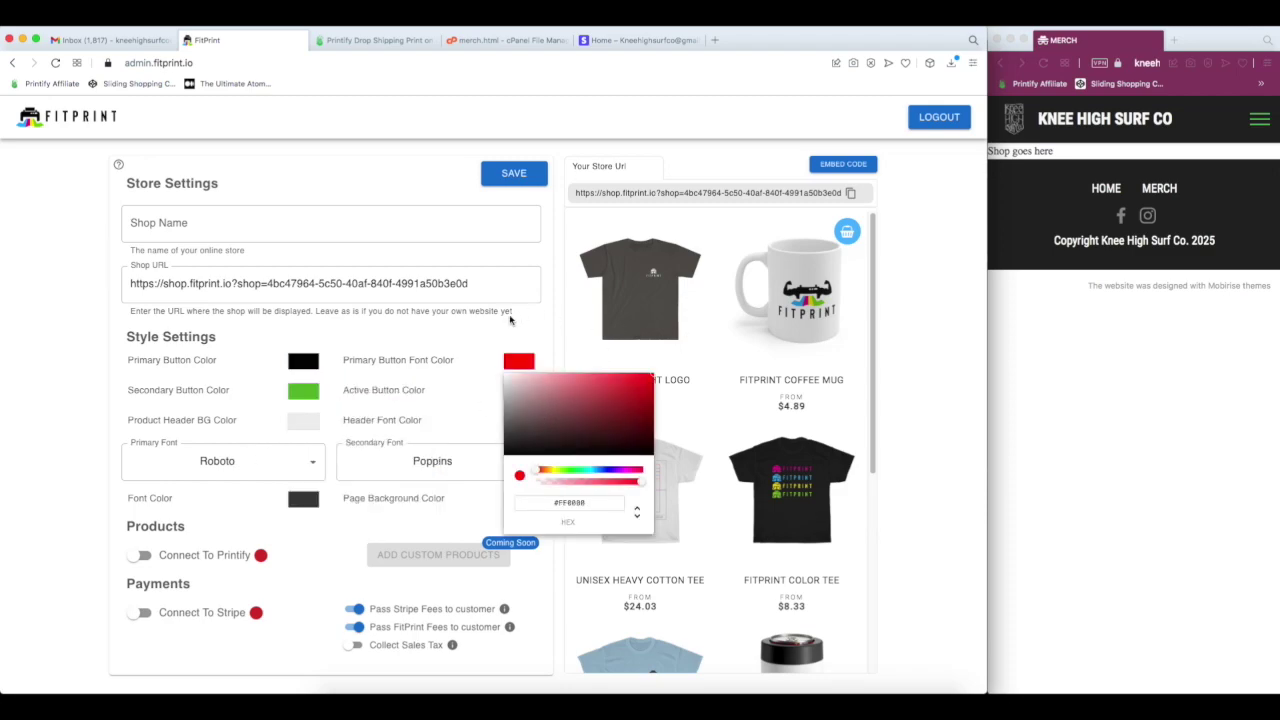
pyautogui.click(487, 338)
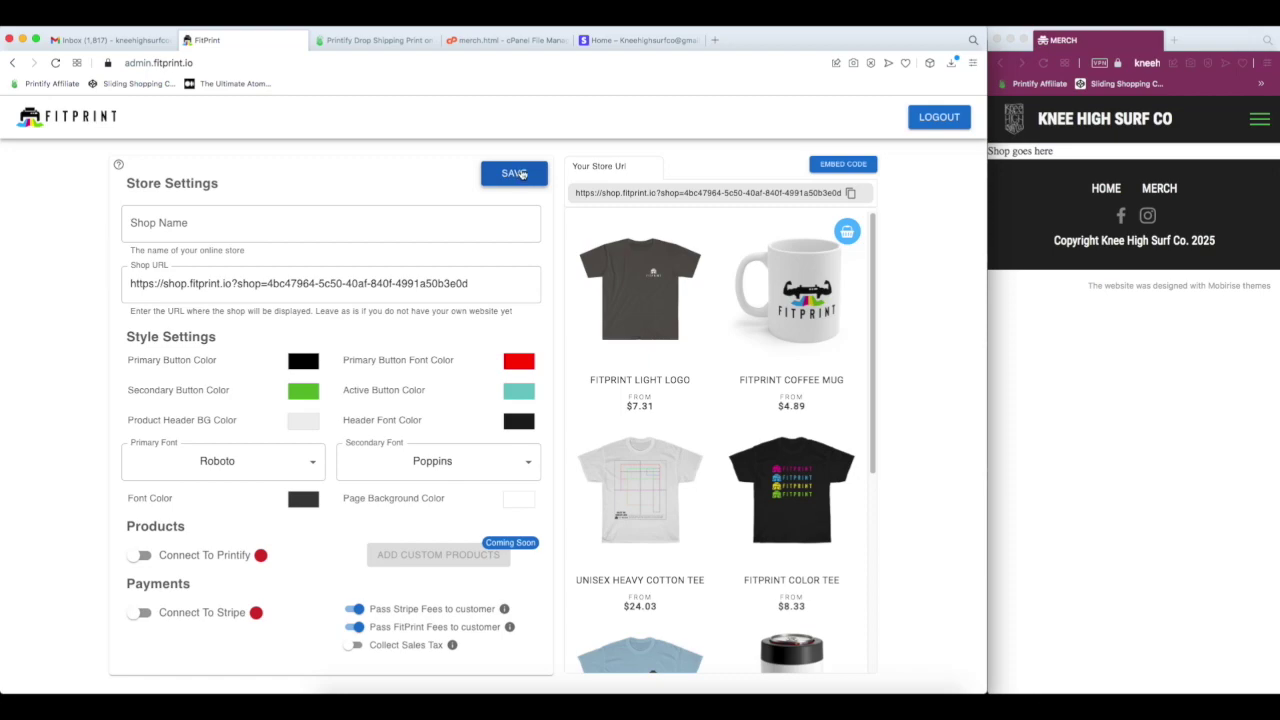
pyautogui.click(520, 174)
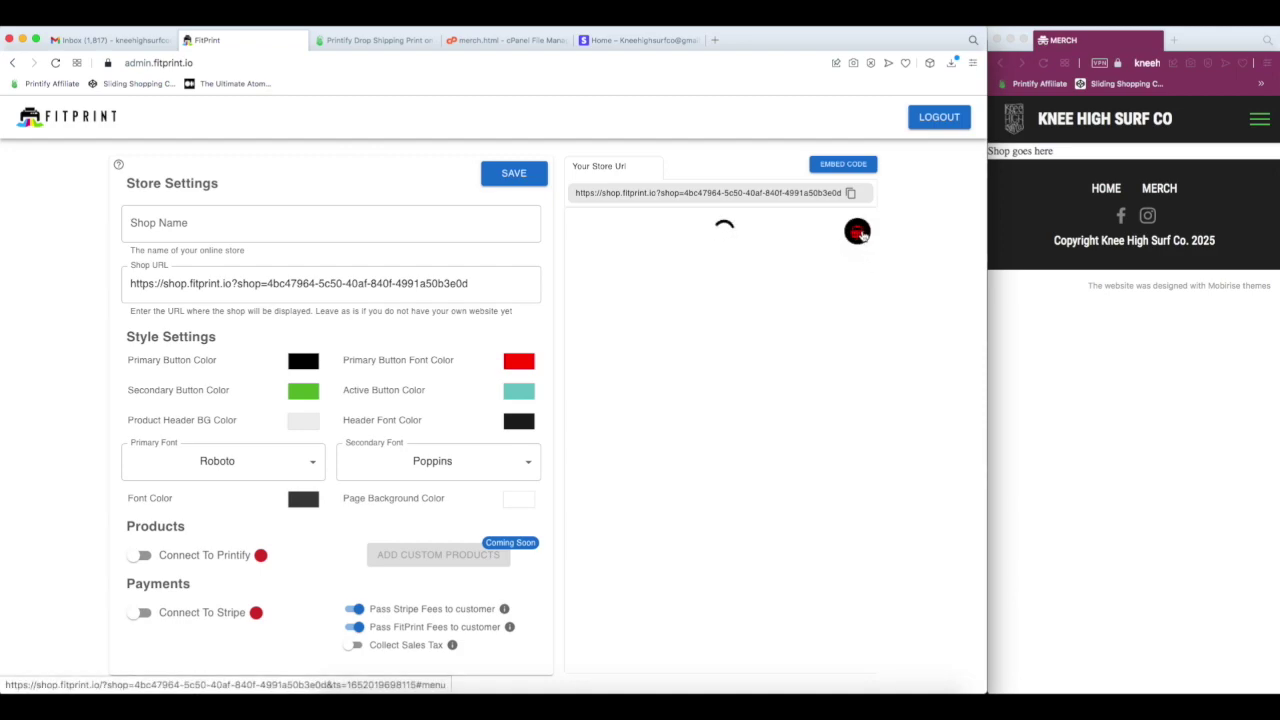
# - Preview the cart and the FitPrint Tee in size XL, then save the store settings
pyautogui.click(848, 236)
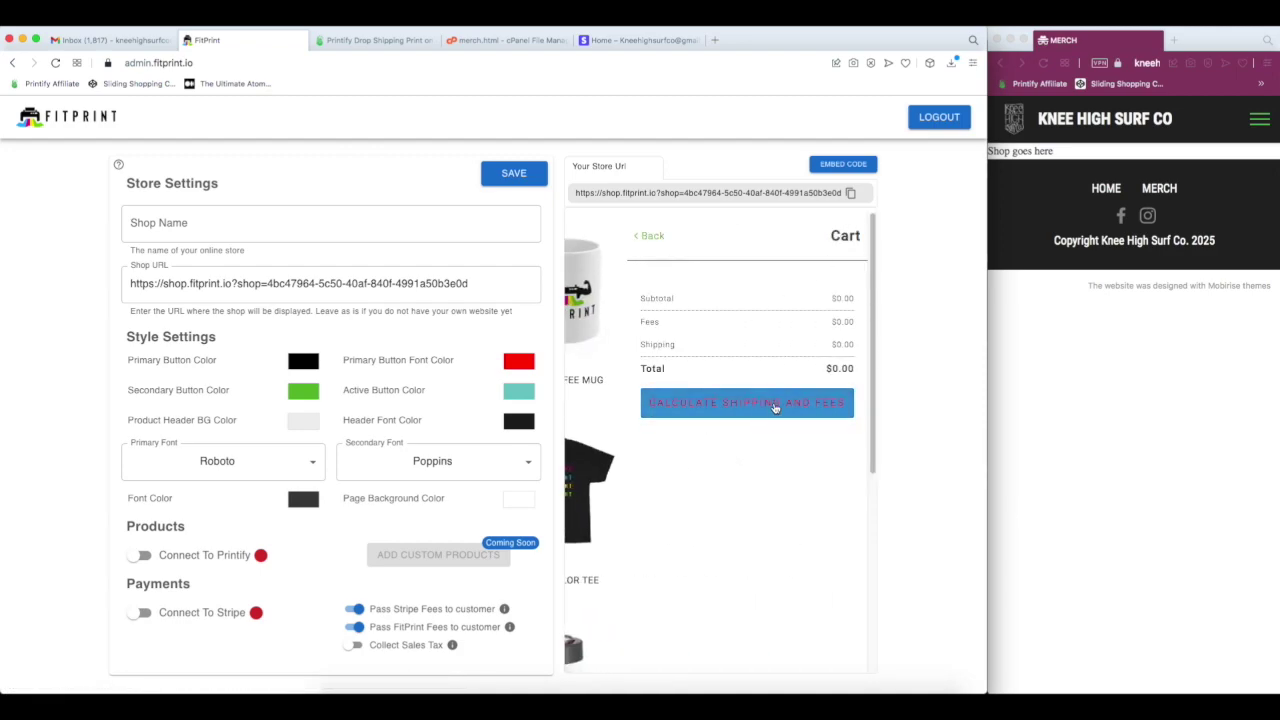
pyautogui.click(650, 237)
pyautogui.scroll(-3, 660, 380)
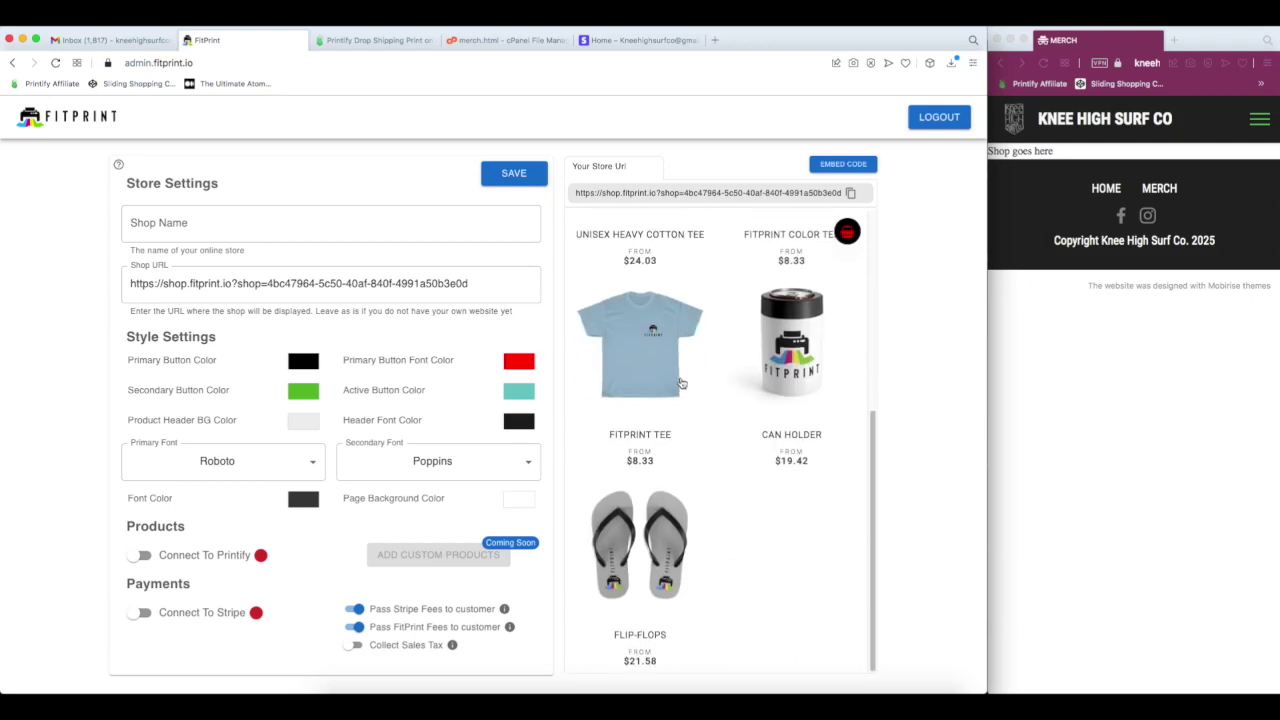
pyautogui.click(655, 370)
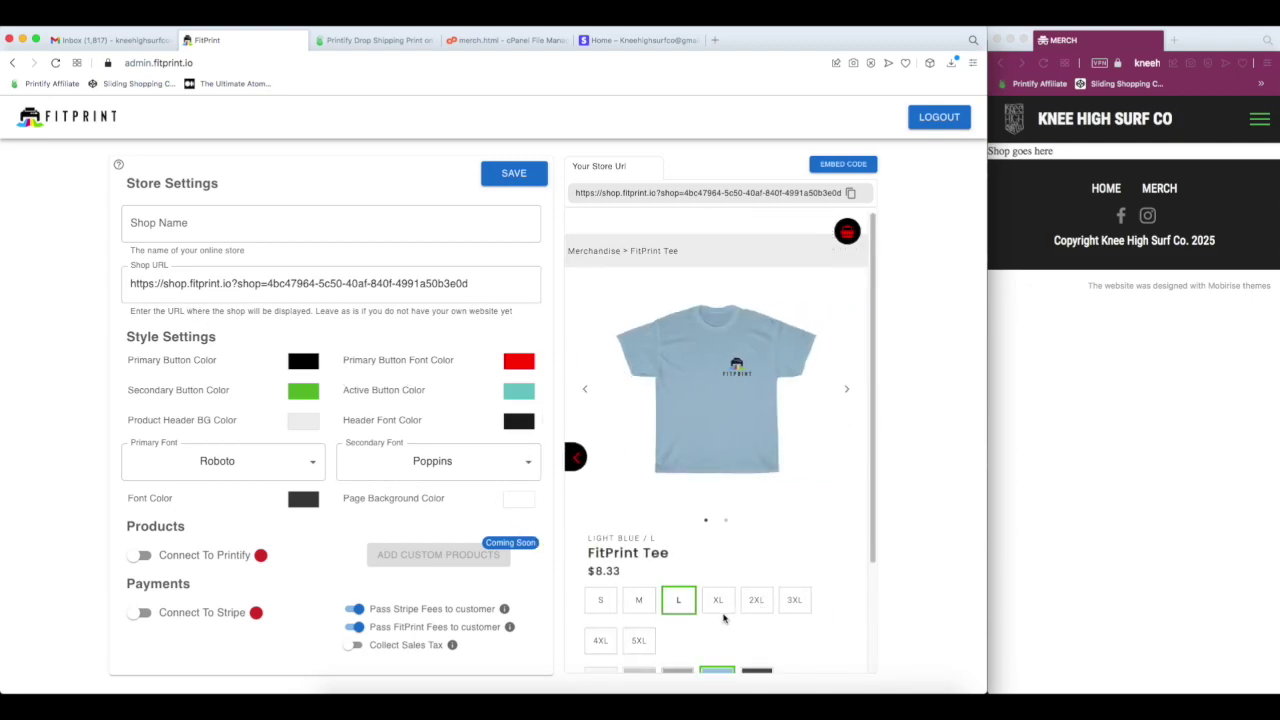
pyautogui.click(718, 600)
pyautogui.scroll(-2, 700, 520)
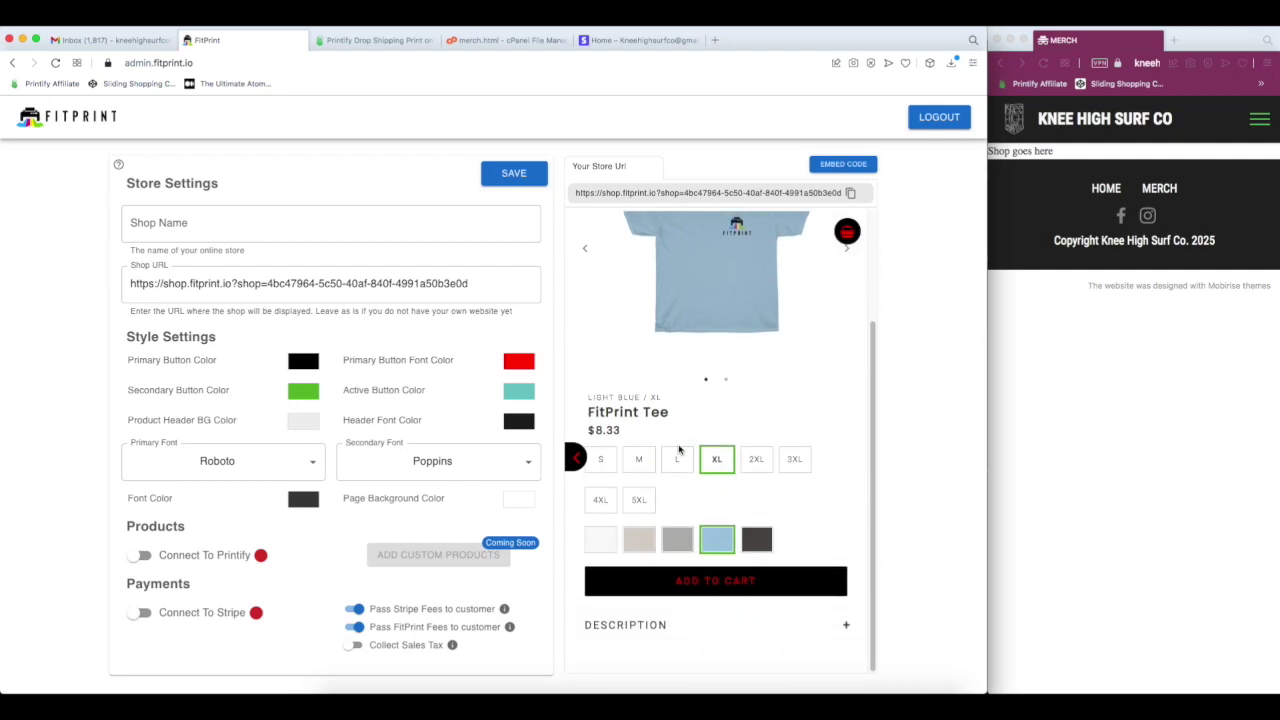
pyautogui.click(605, 452)
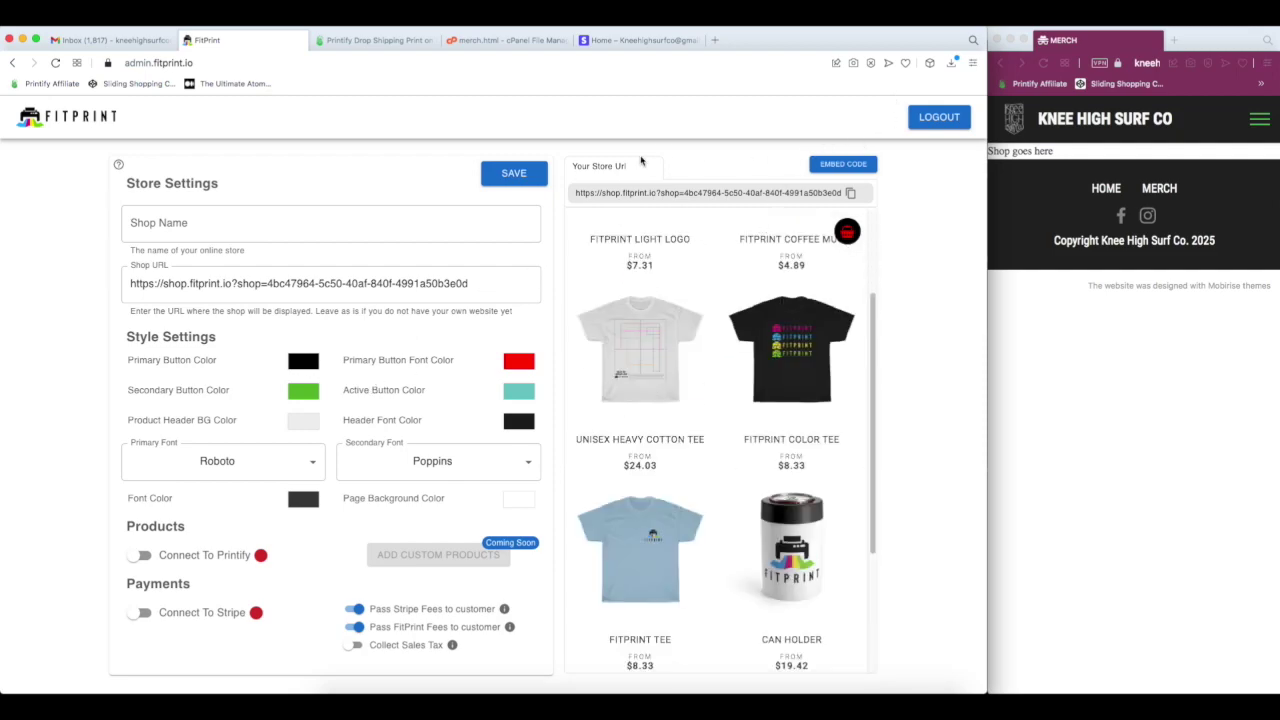
pyautogui.click(530, 175)
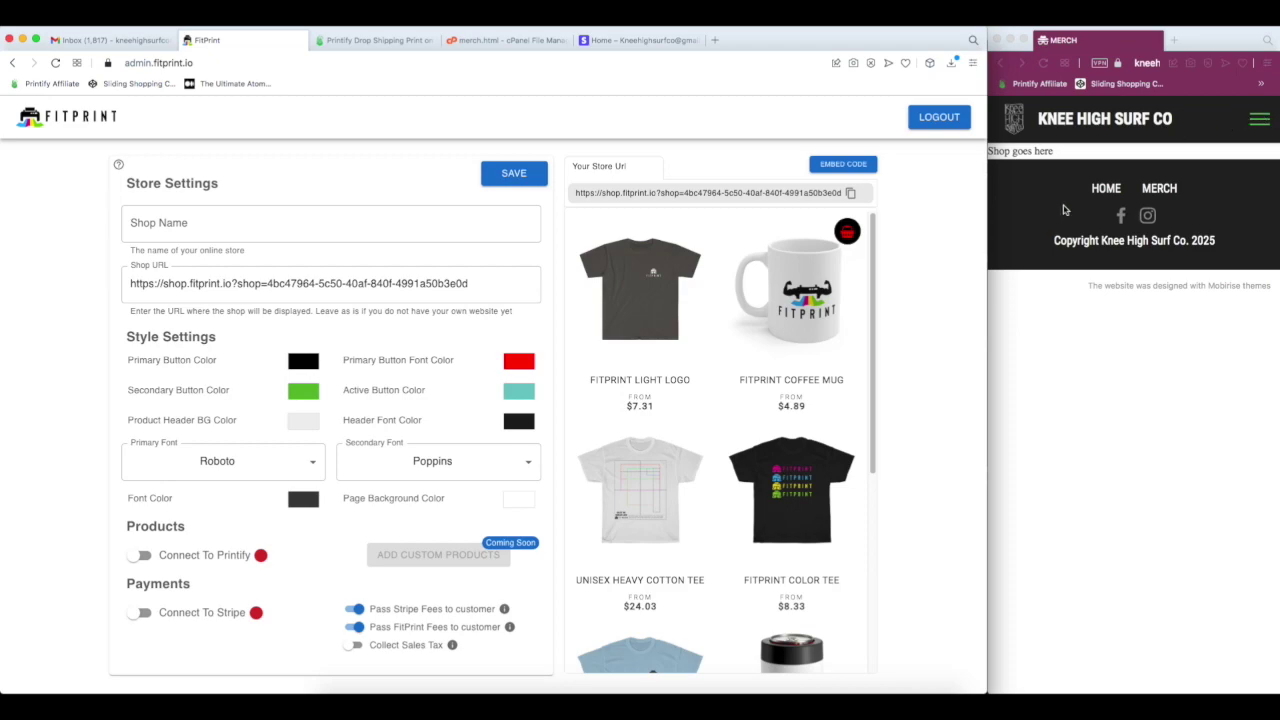
pyautogui.click(1065, 241)
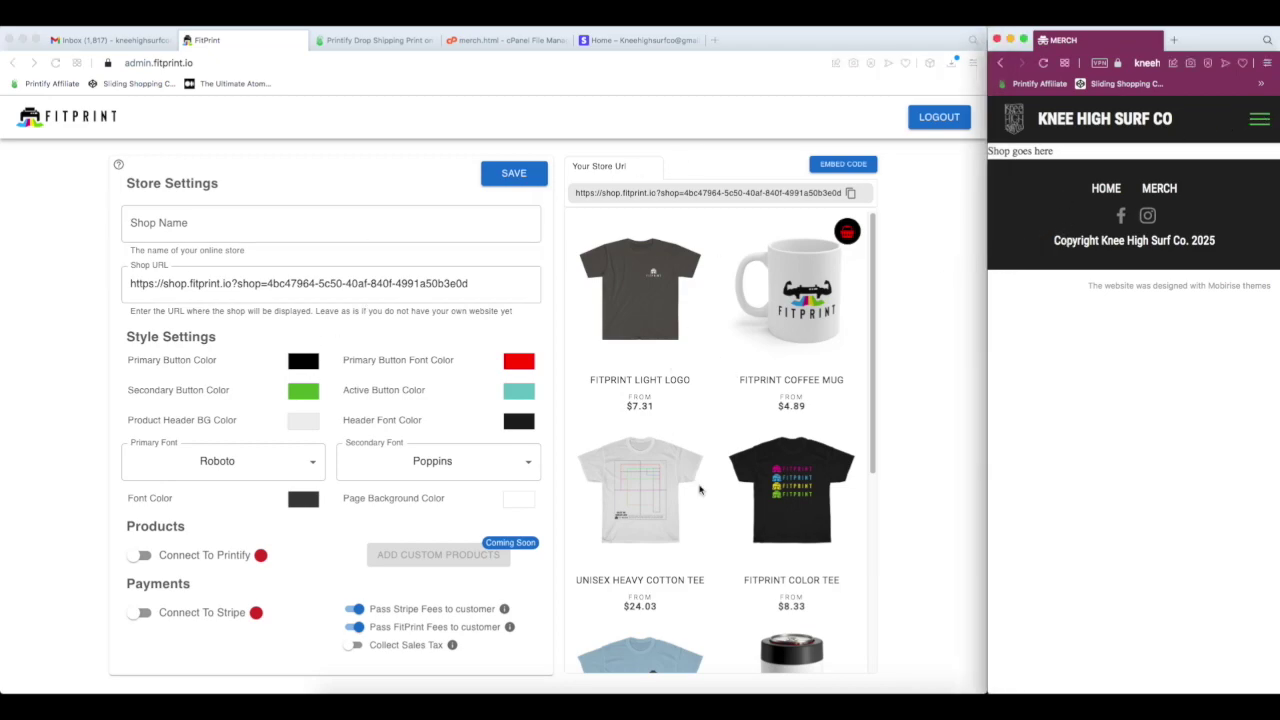
pyautogui.moveTo(1088, 154); pyautogui.dragTo(554, 166)
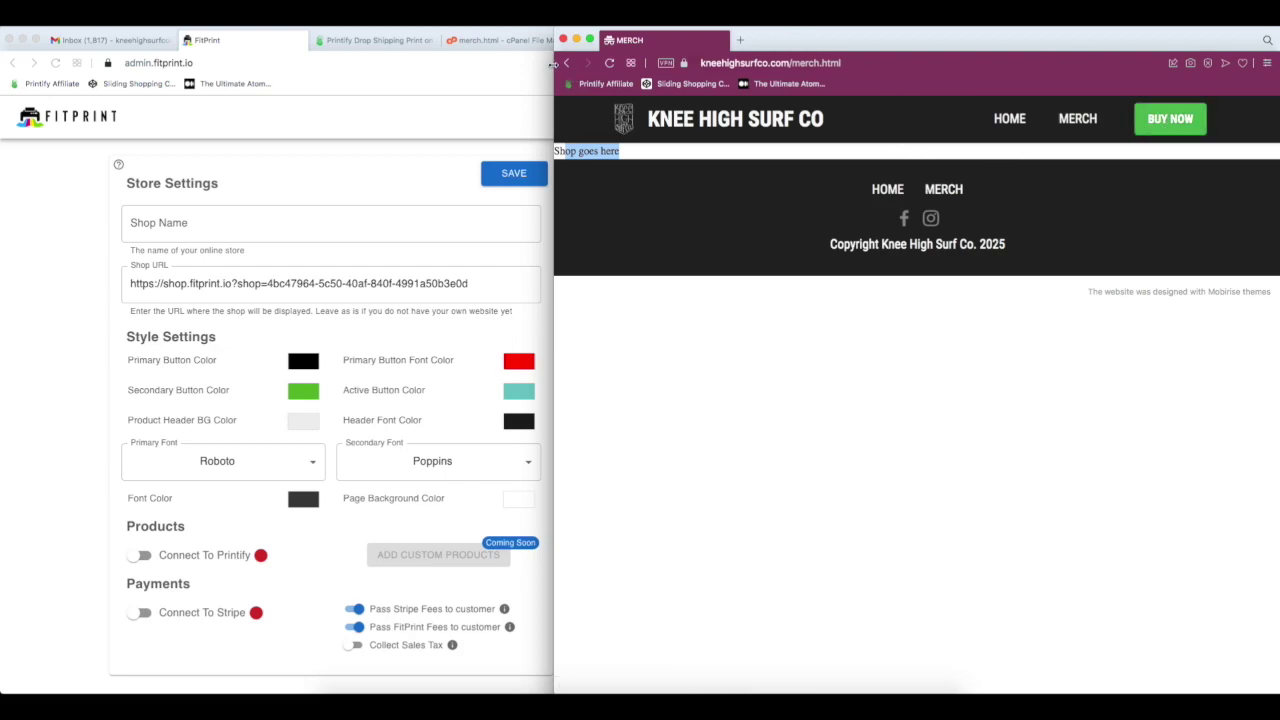
pyautogui.moveTo(551, 64); pyautogui.dragTo(988, 64)
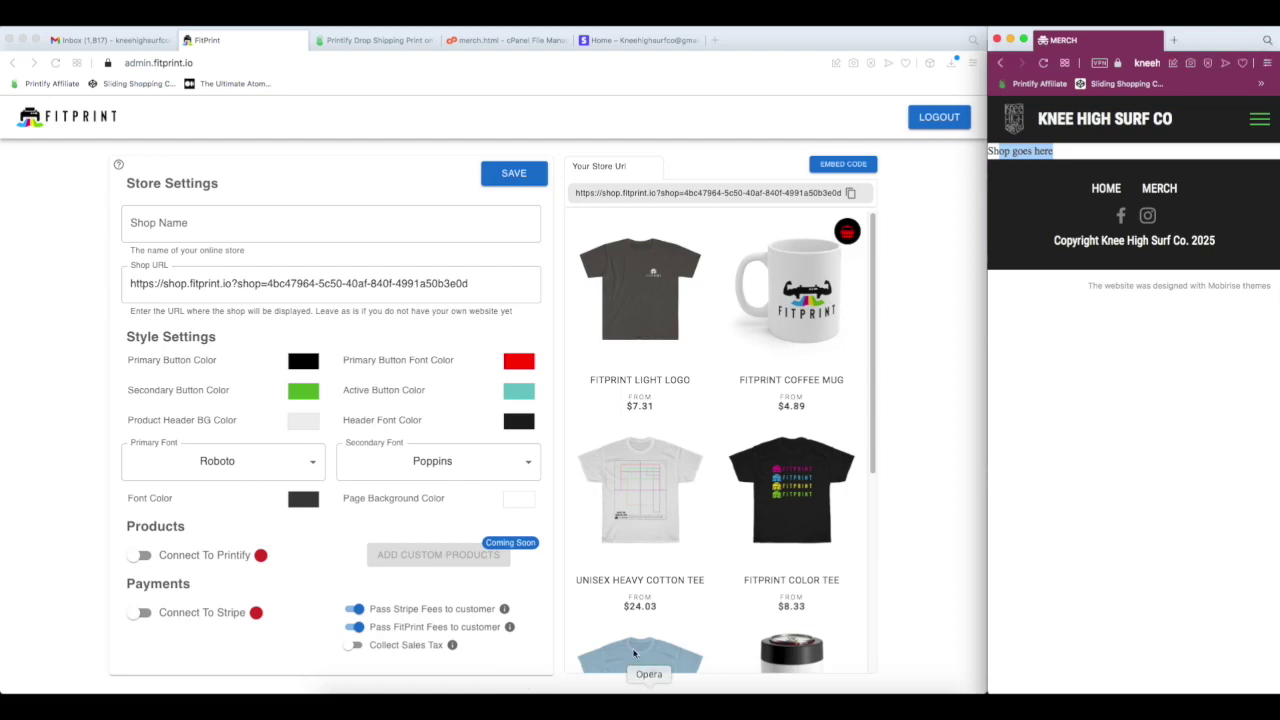
# - Replace the primary button colour #000000 with a pasted green hex, keeping white button text
pyautogui.click(304, 361)
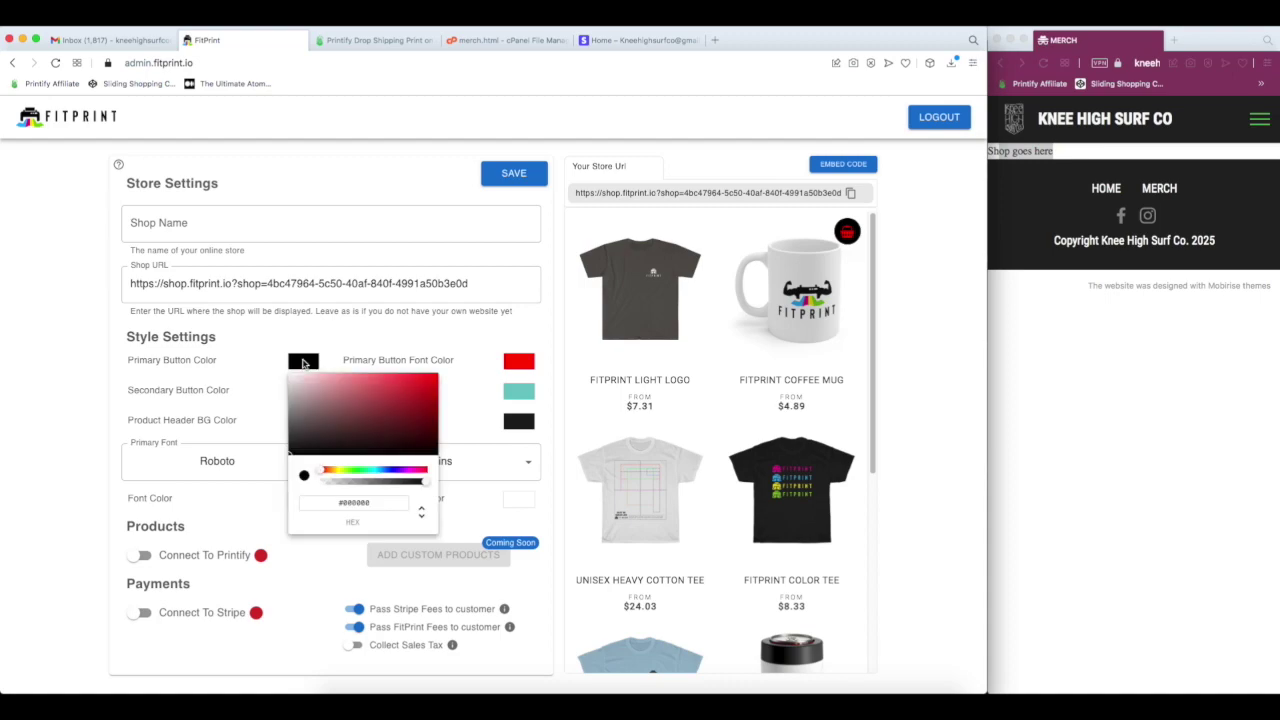
pyautogui.click(360, 501)
pyautogui.tripleClick(361, 503)
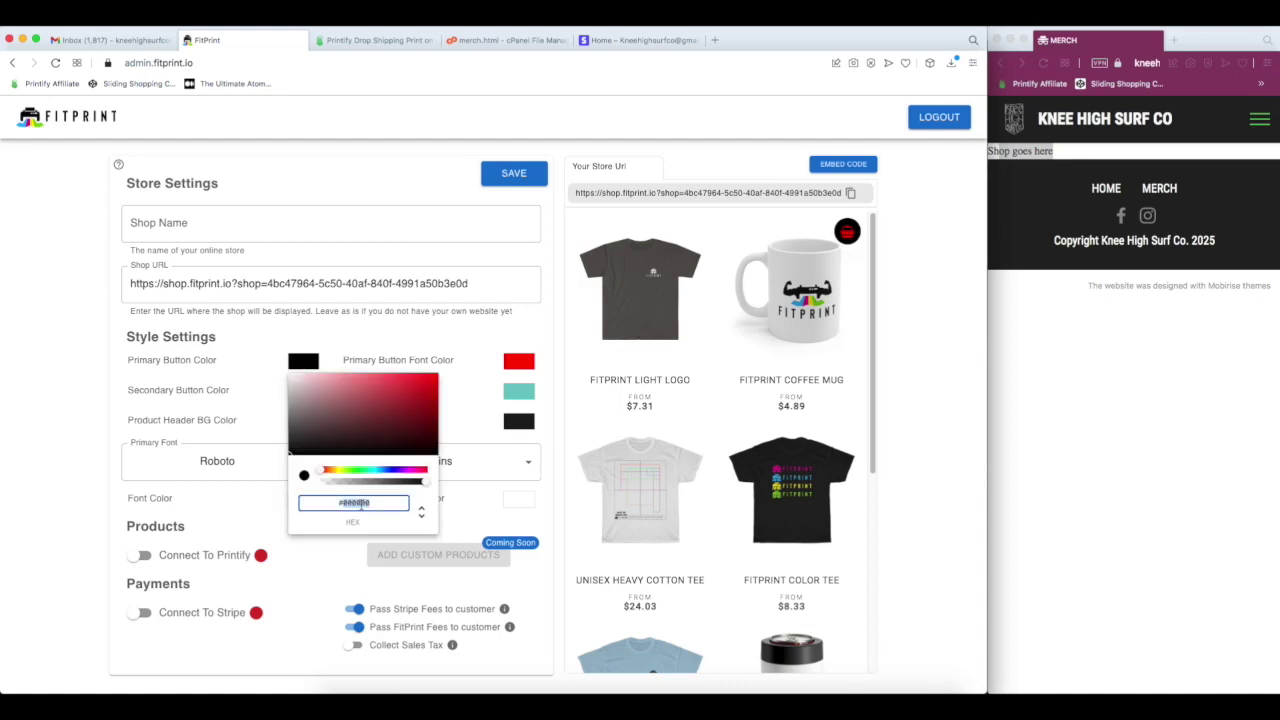
pyautogui.hotkey('ctrl', 'v')
pyautogui.click(519, 378)
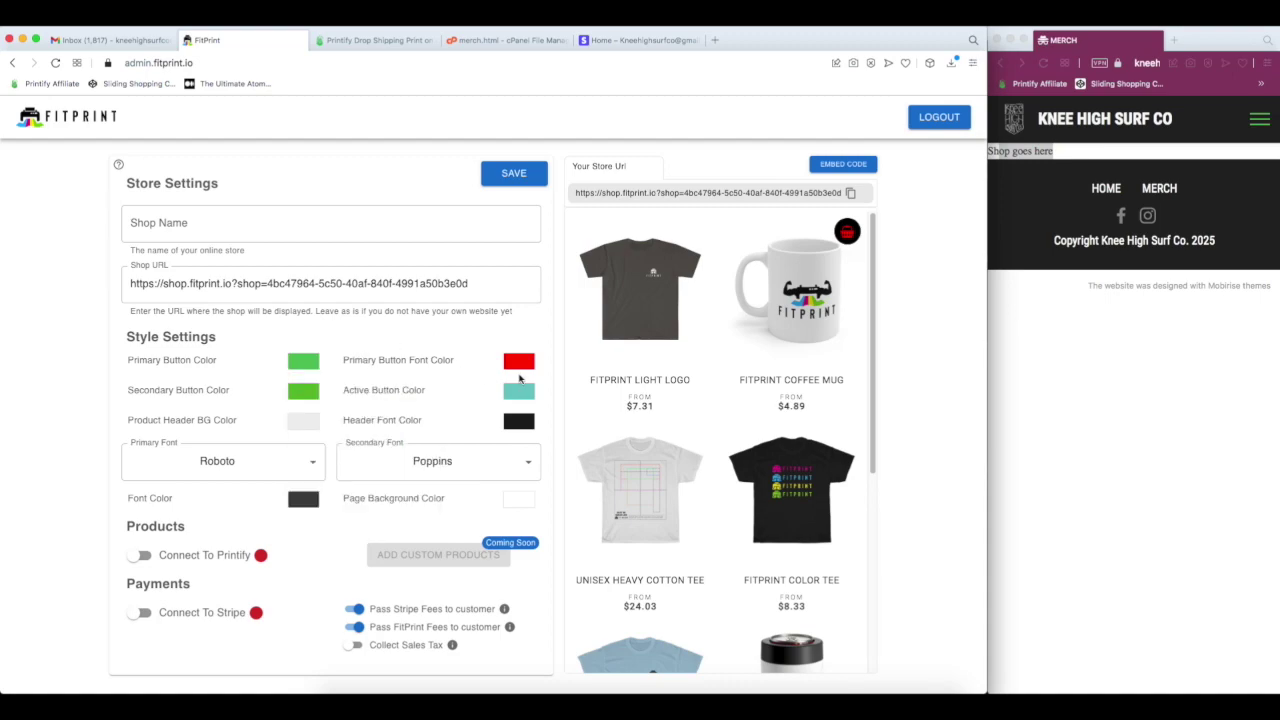
pyautogui.click(527, 363)
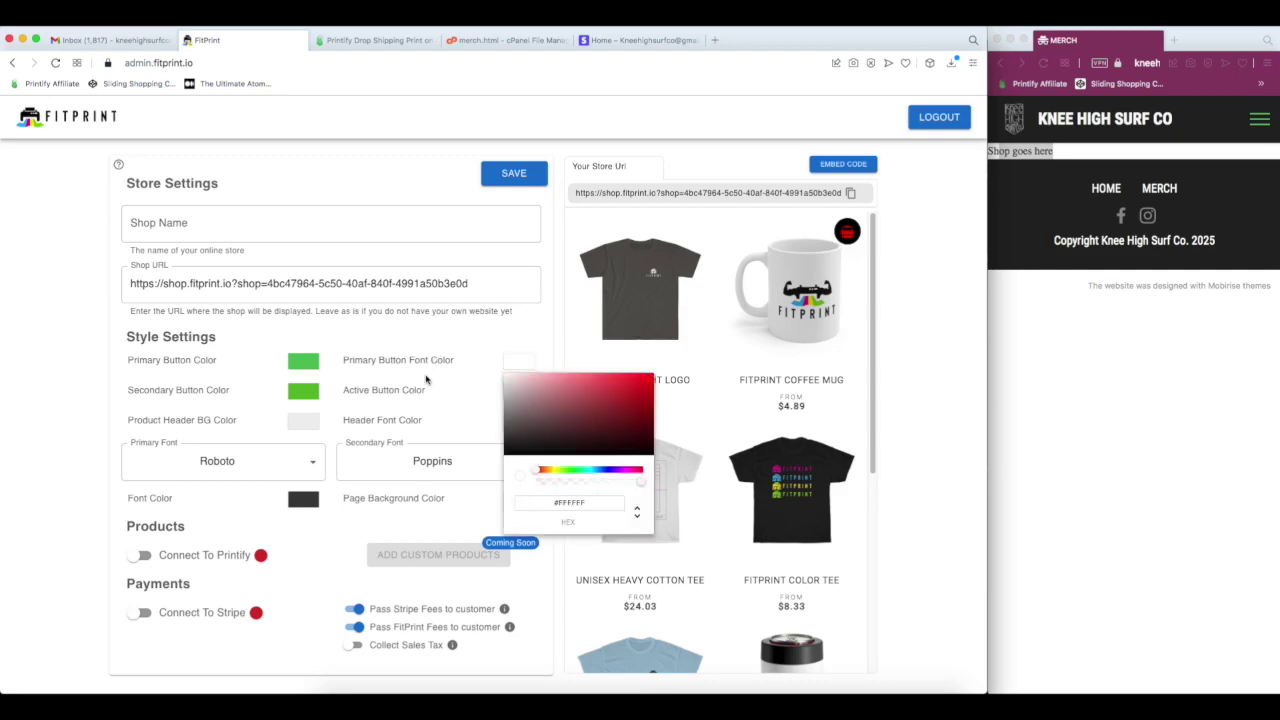
pyautogui.click(415, 341)
# - Set the secondary button colour to #55bd57 and save the colours
pyautogui.click(305, 390)
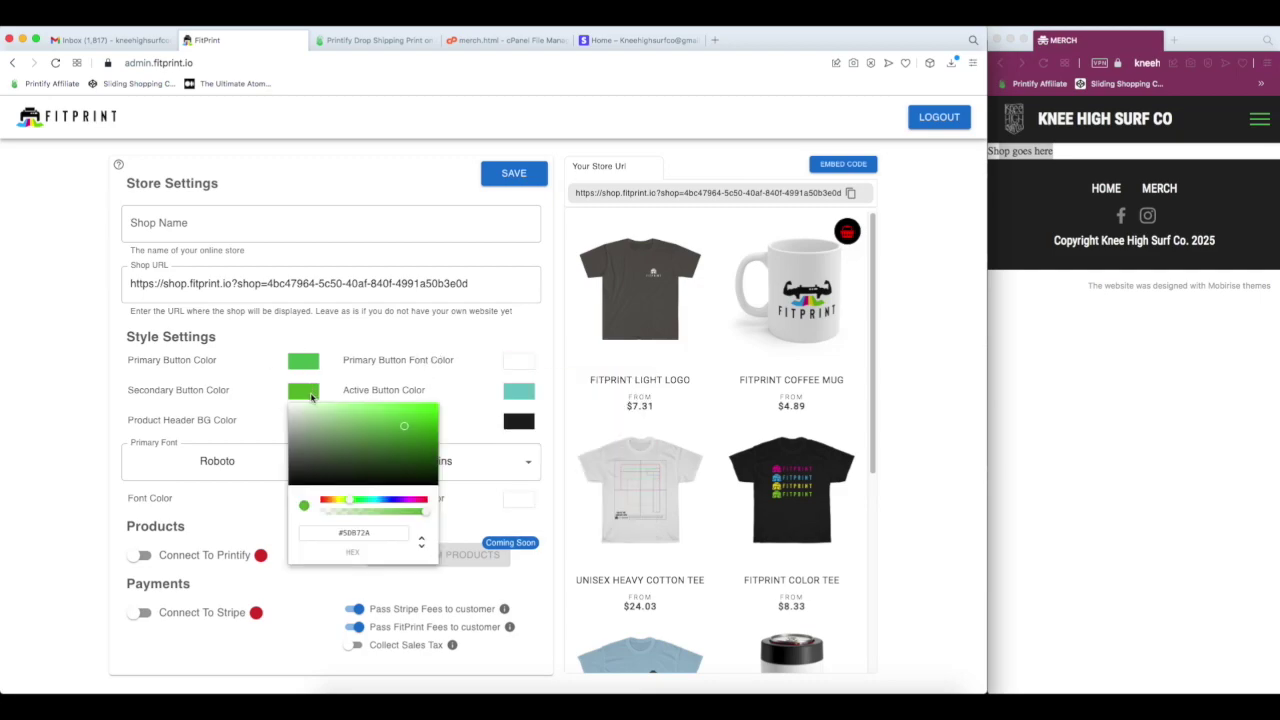
pyautogui.doubleClick(352, 533)
pyautogui.write('#55bd57')
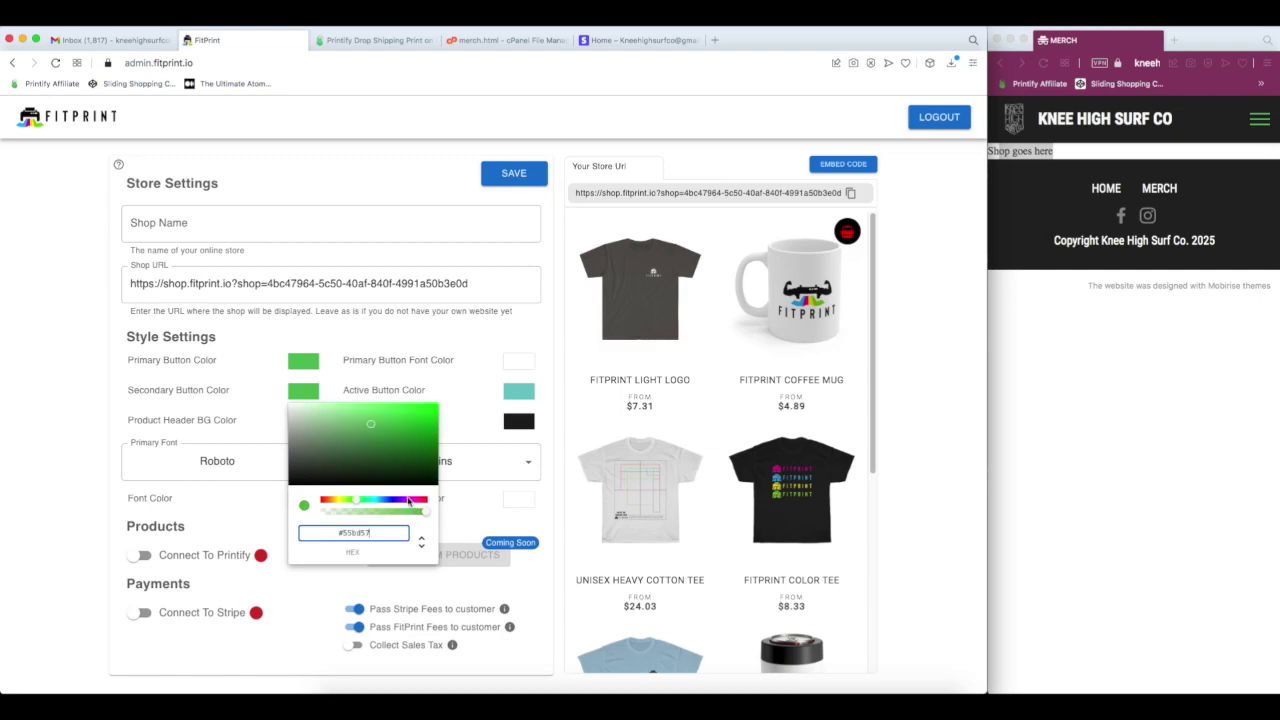
pyautogui.click(395, 372)
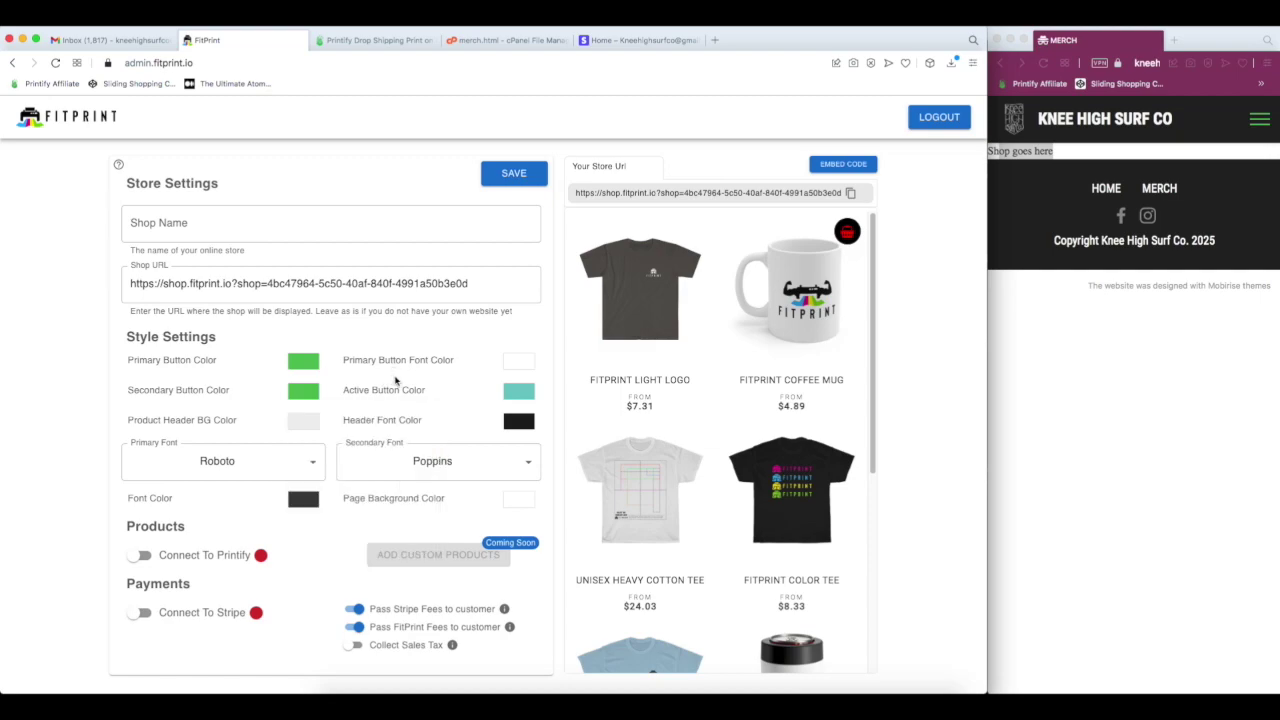
pyautogui.click(522, 175)
pyautogui.scroll(-5, 755, 300)
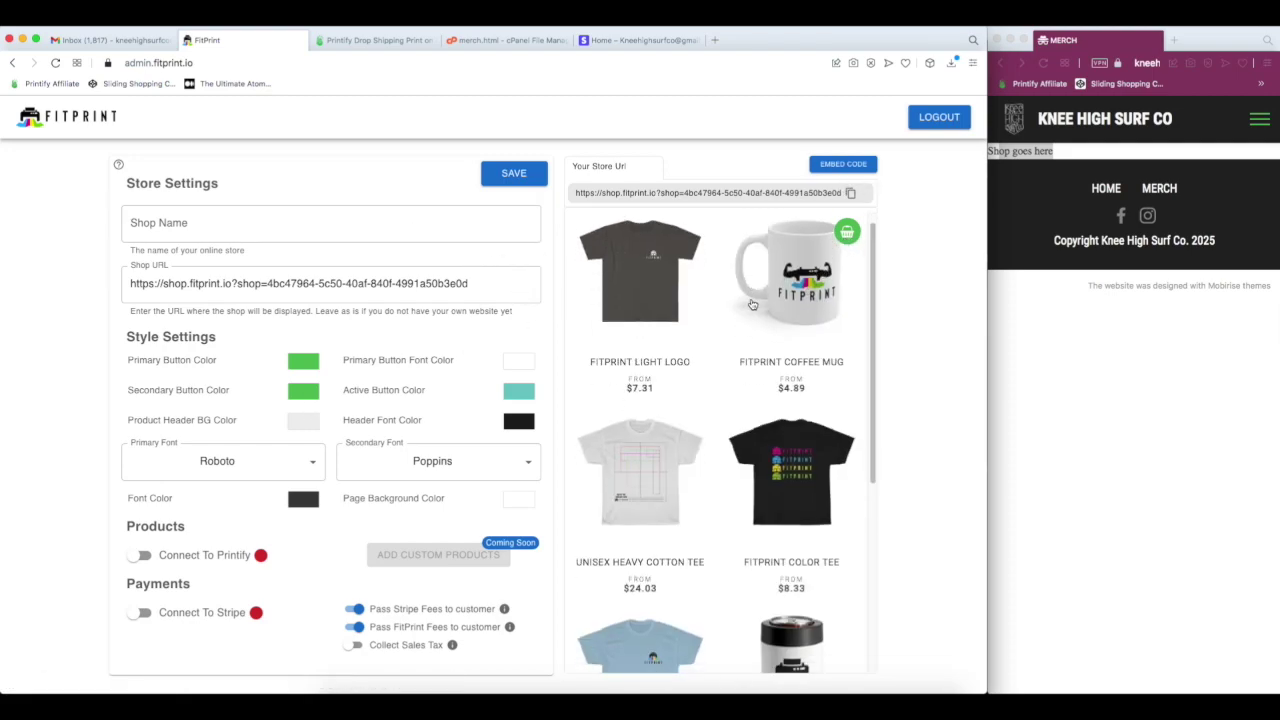
pyautogui.scroll(5, 761, 322)
pyautogui.click(331, 216)
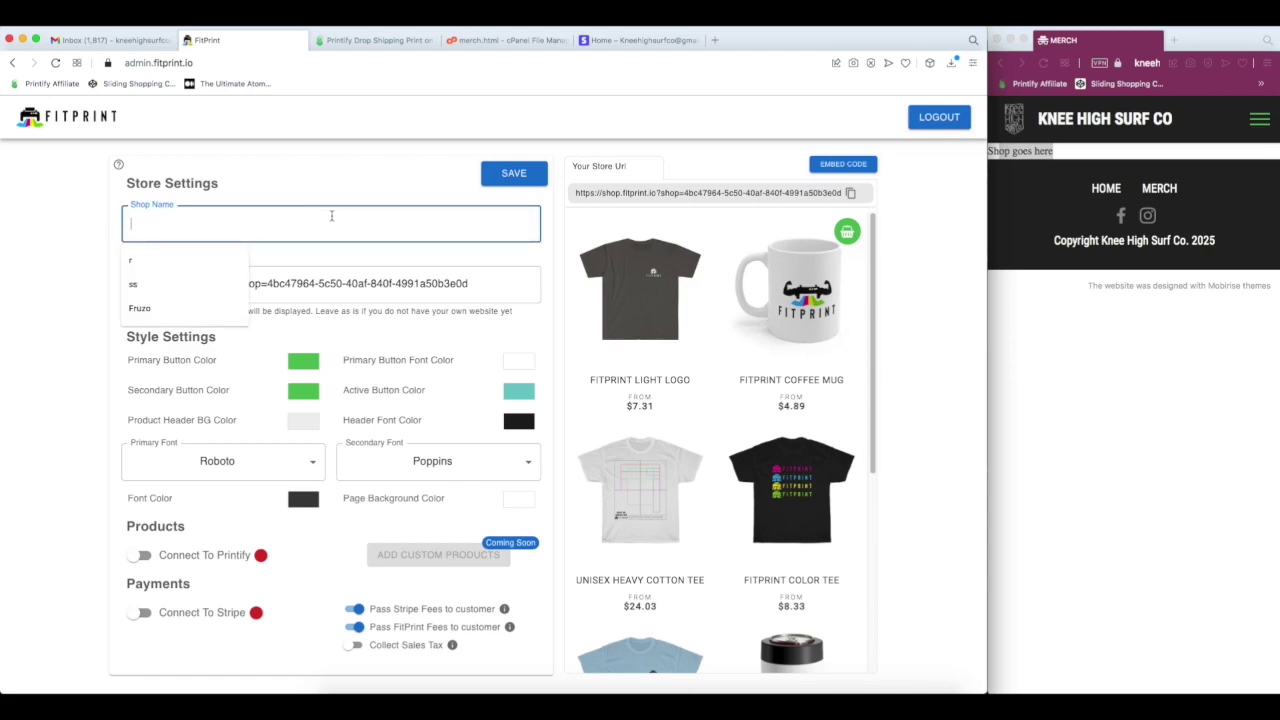
pyautogui.write('Knee High Surf Co')
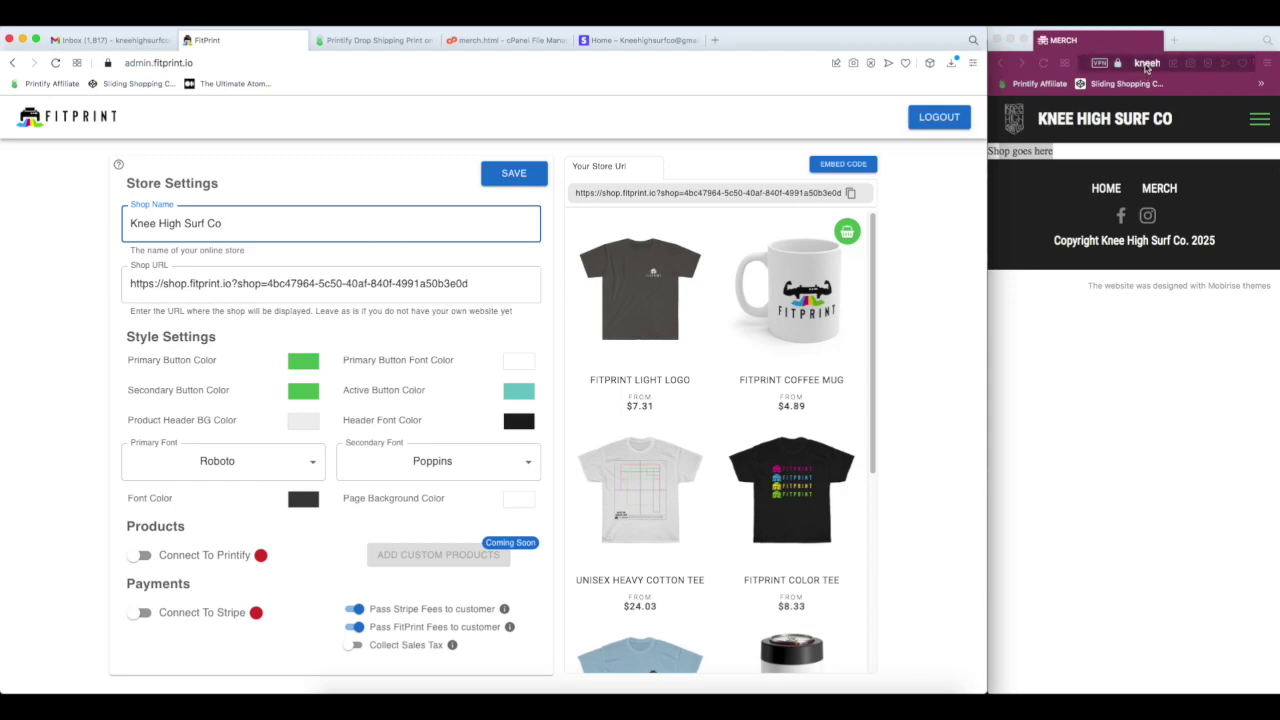
pyautogui.tripleClick(495, 284)
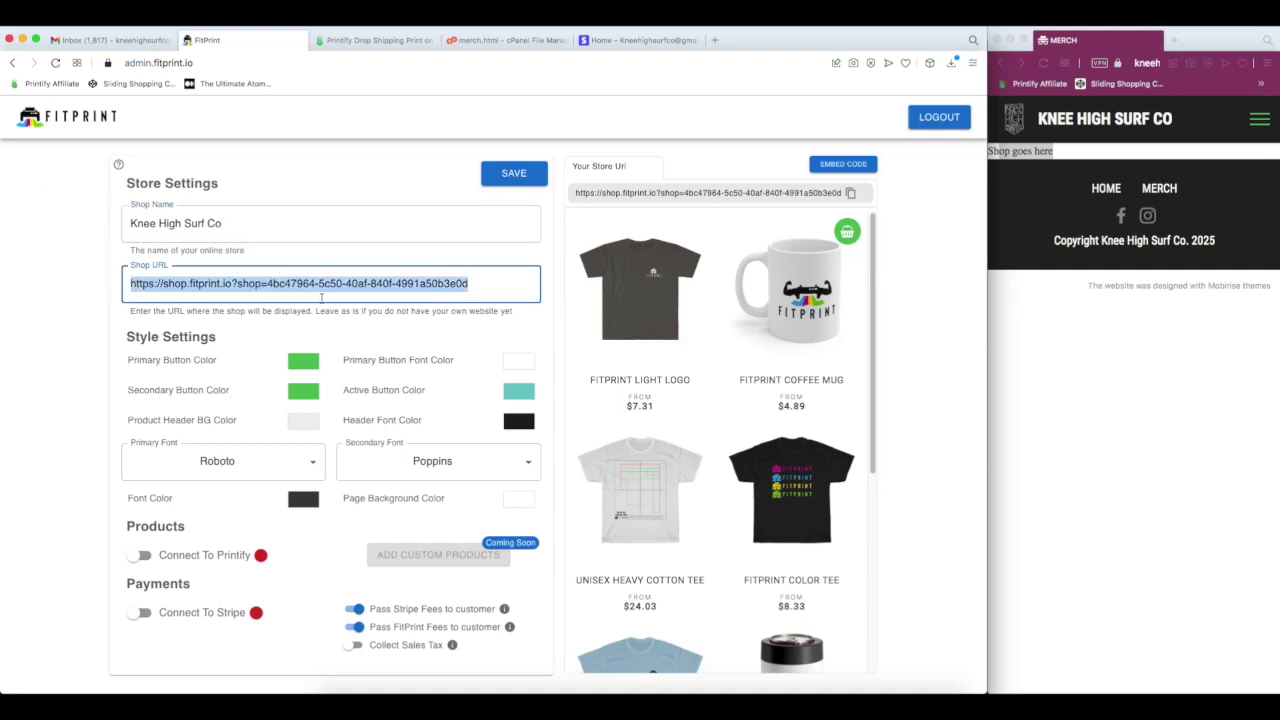
pyautogui.click(850, 195)
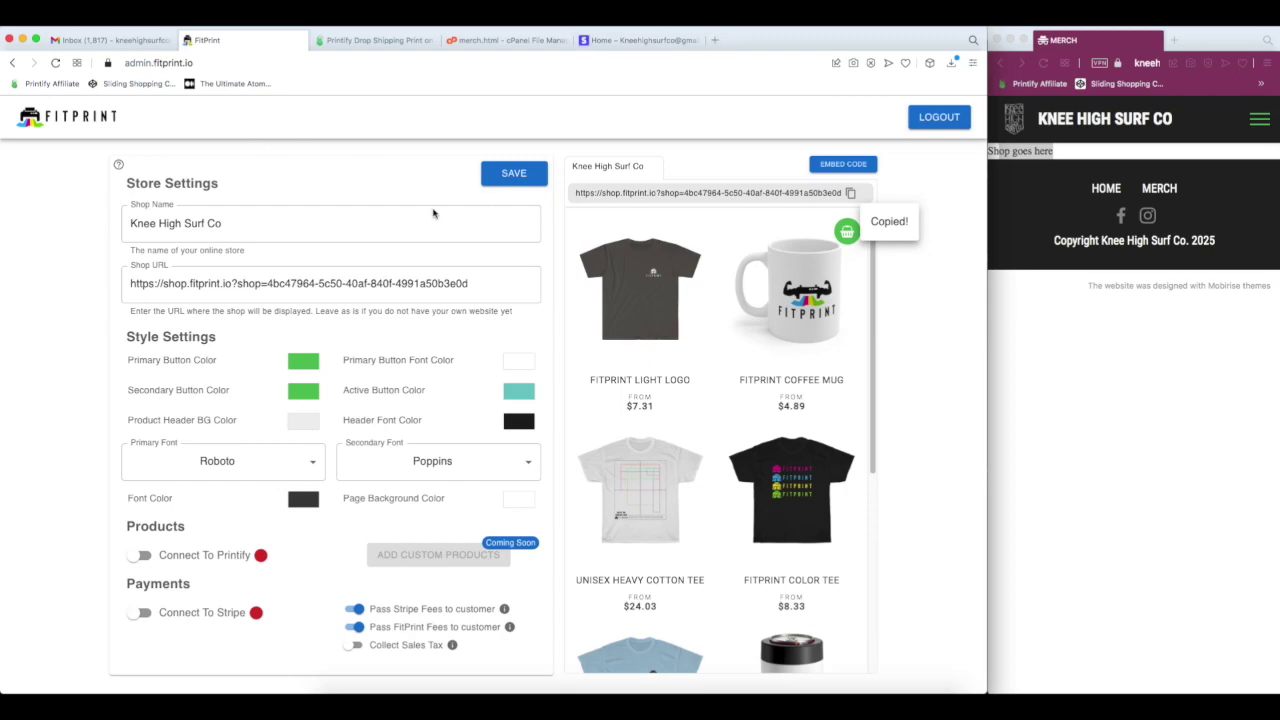
pyautogui.click(1130, 61)
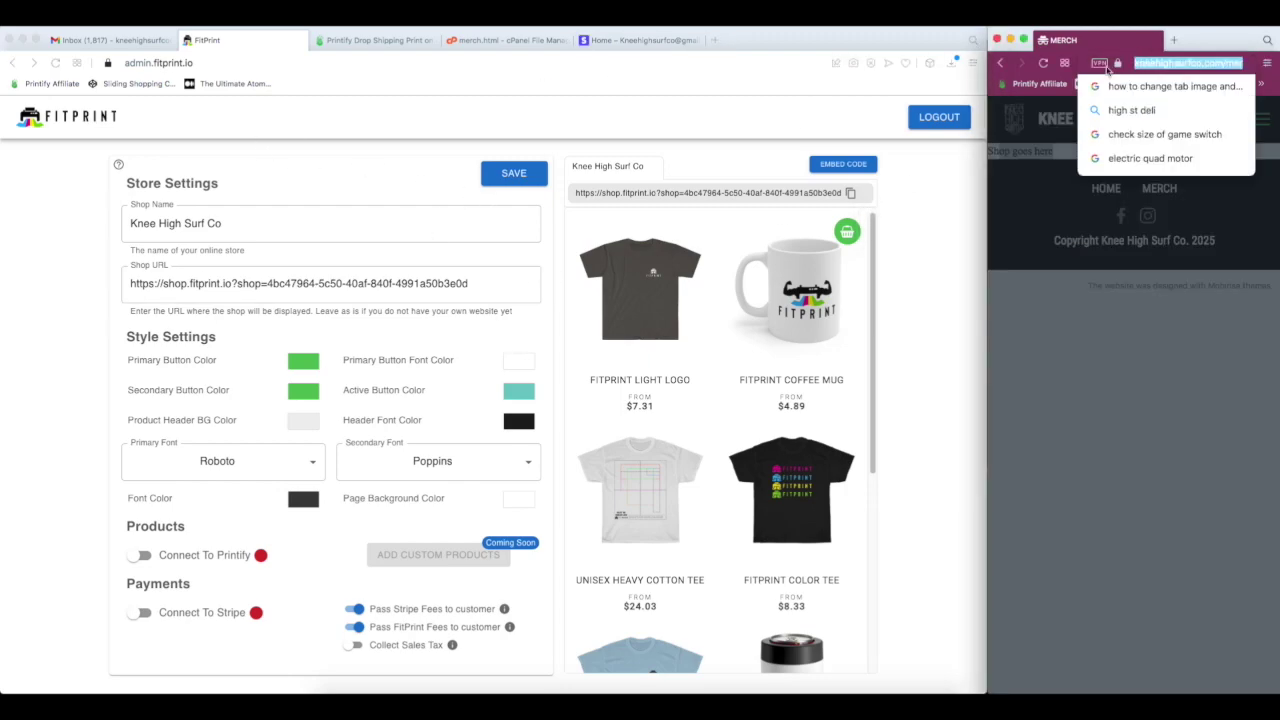
pyautogui.click(381, 284)
pyautogui.tripleClick(381, 284)
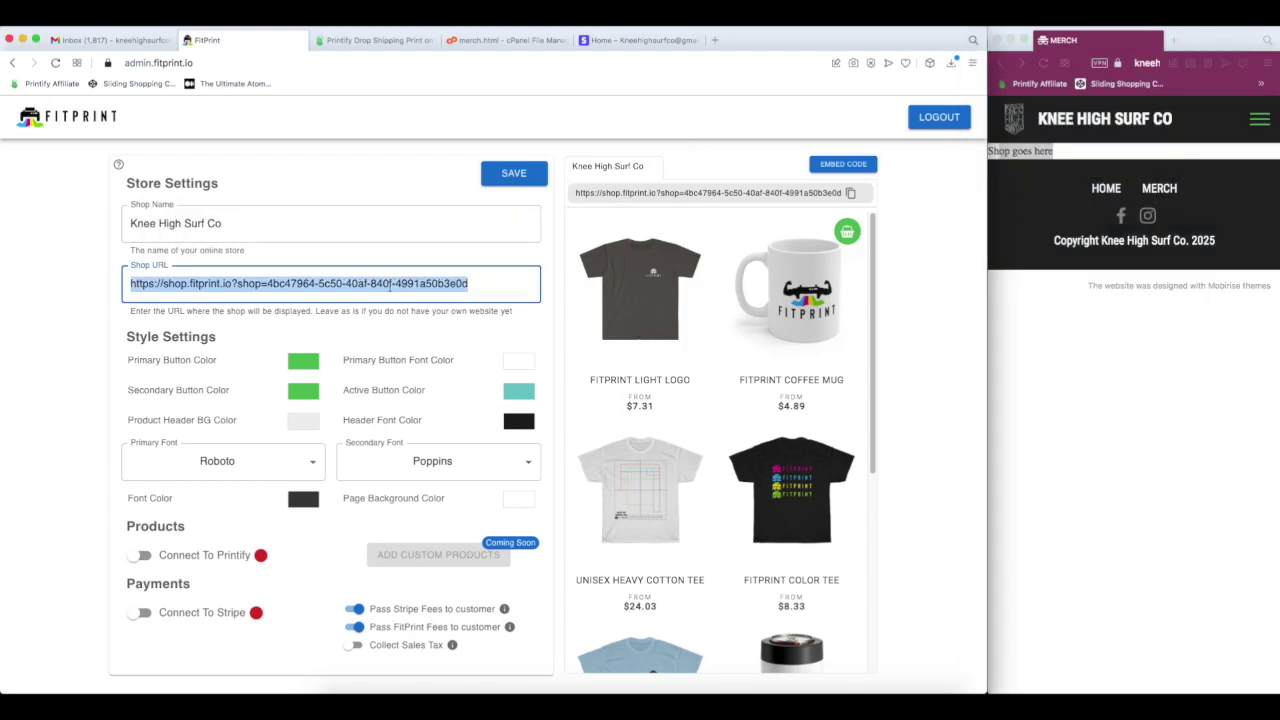
pyautogui.press('super+v')
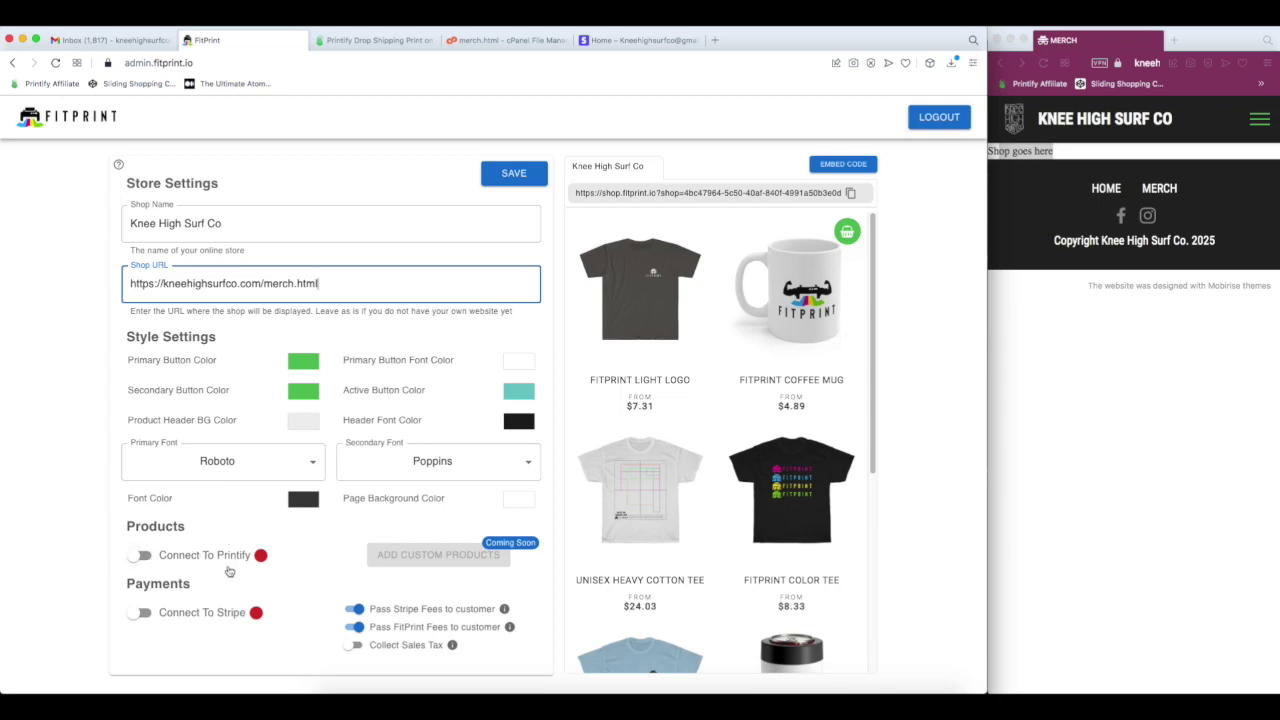
pyautogui.click(372, 40)
# - Turn on Connect To Printify and authorize FitPrint's access to the Printify account
pyautogui.scroll(-5, 403, 370)
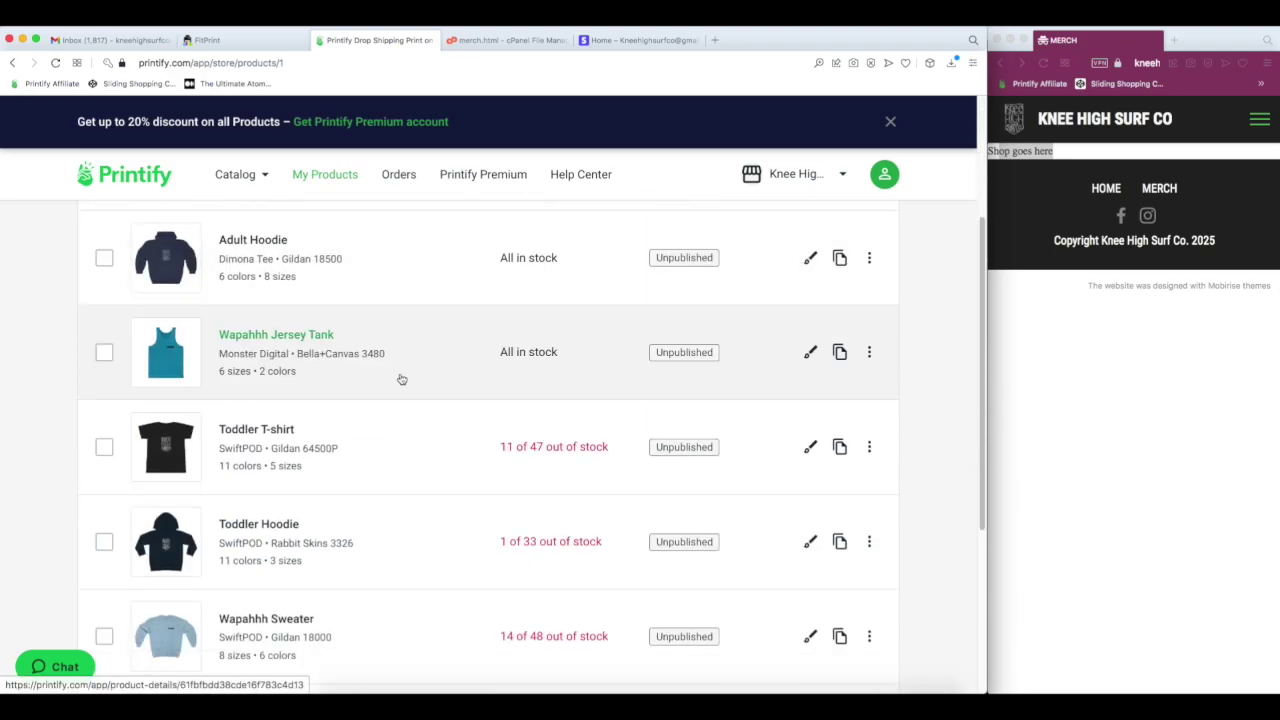
pyautogui.scroll(5, 400, 383)
pyautogui.click(207, 42)
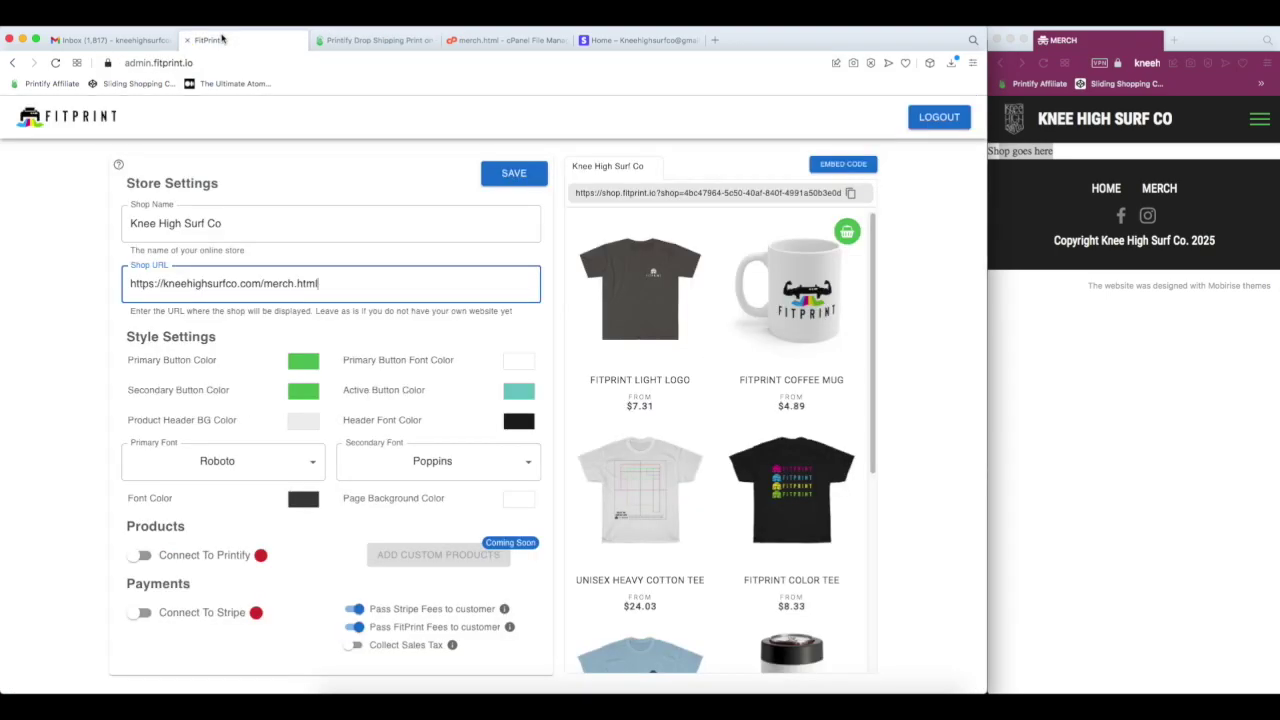
pyautogui.click(141, 556)
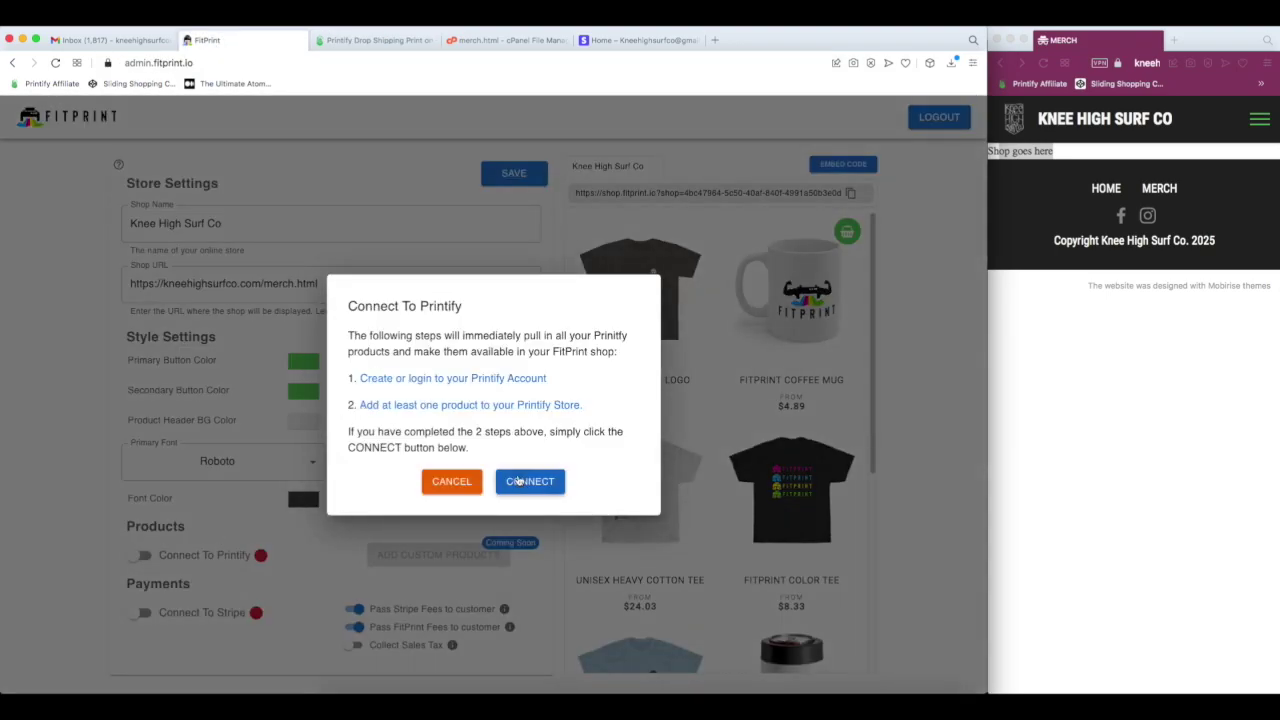
pyautogui.click(536, 483)
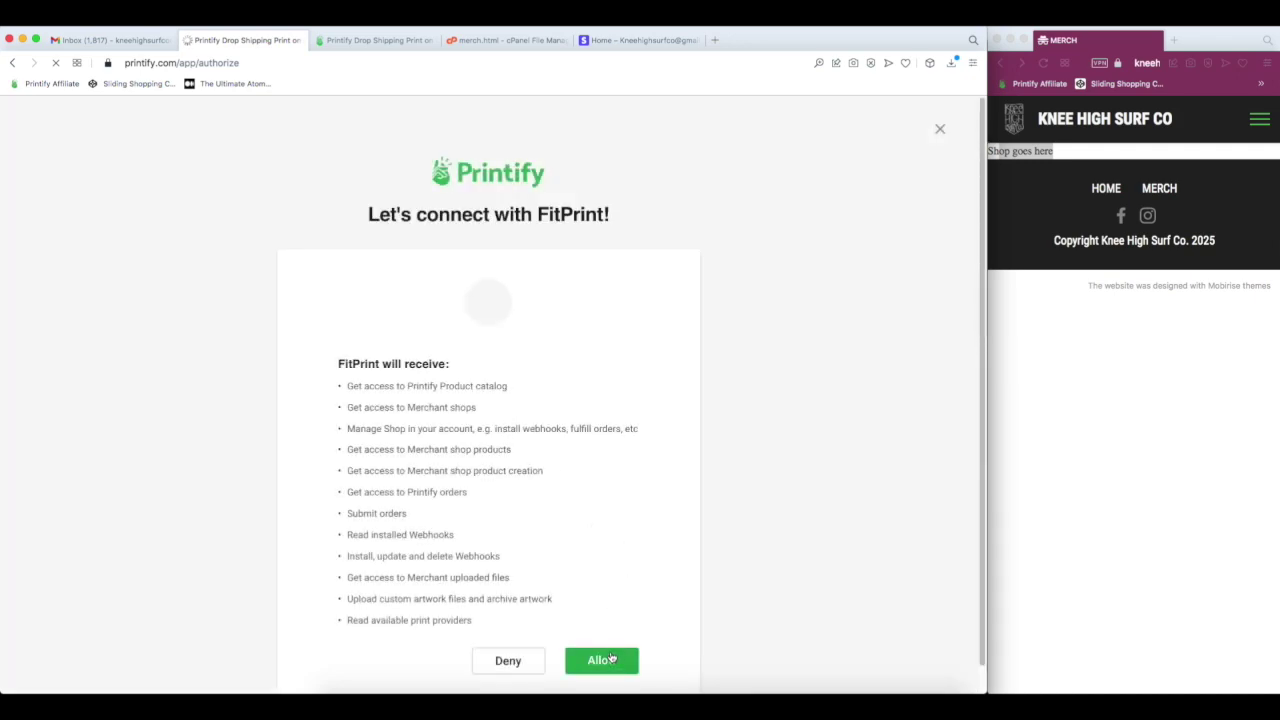
pyautogui.click(611, 657)
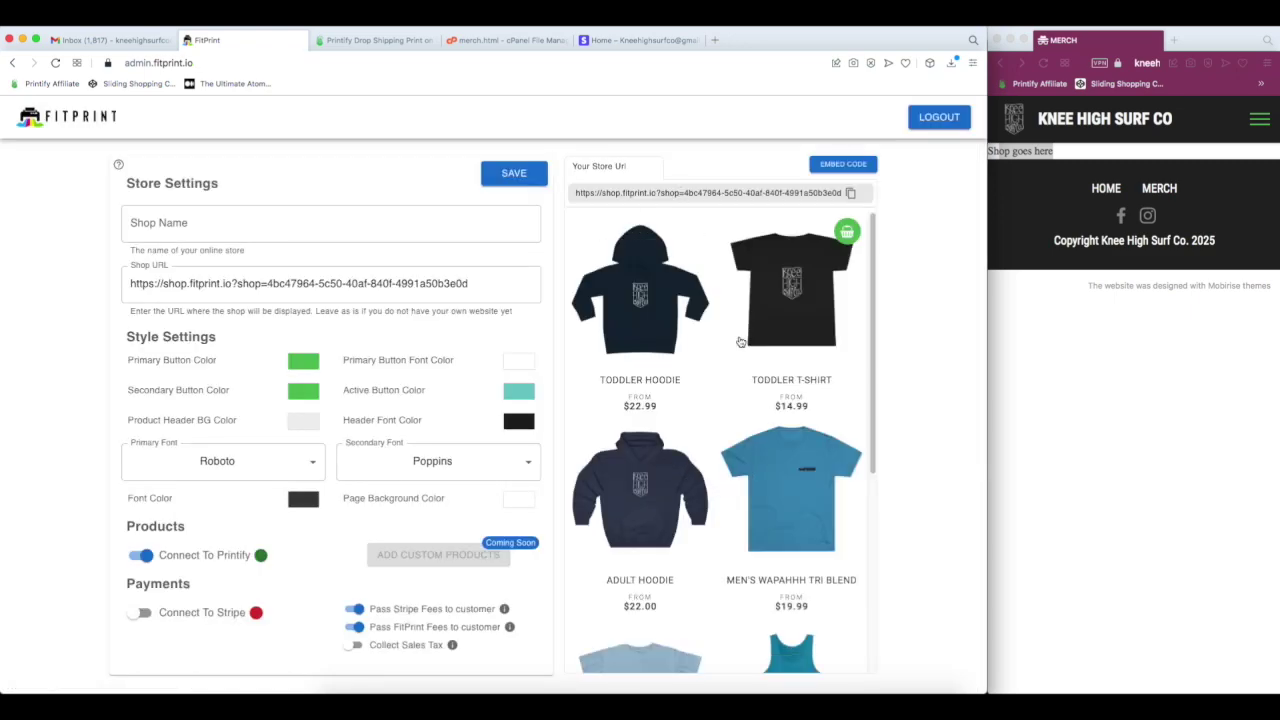
# - Check the Printify My Products list, then return to FitPrint's store settings
pyautogui.scroll(-5, 745, 554)
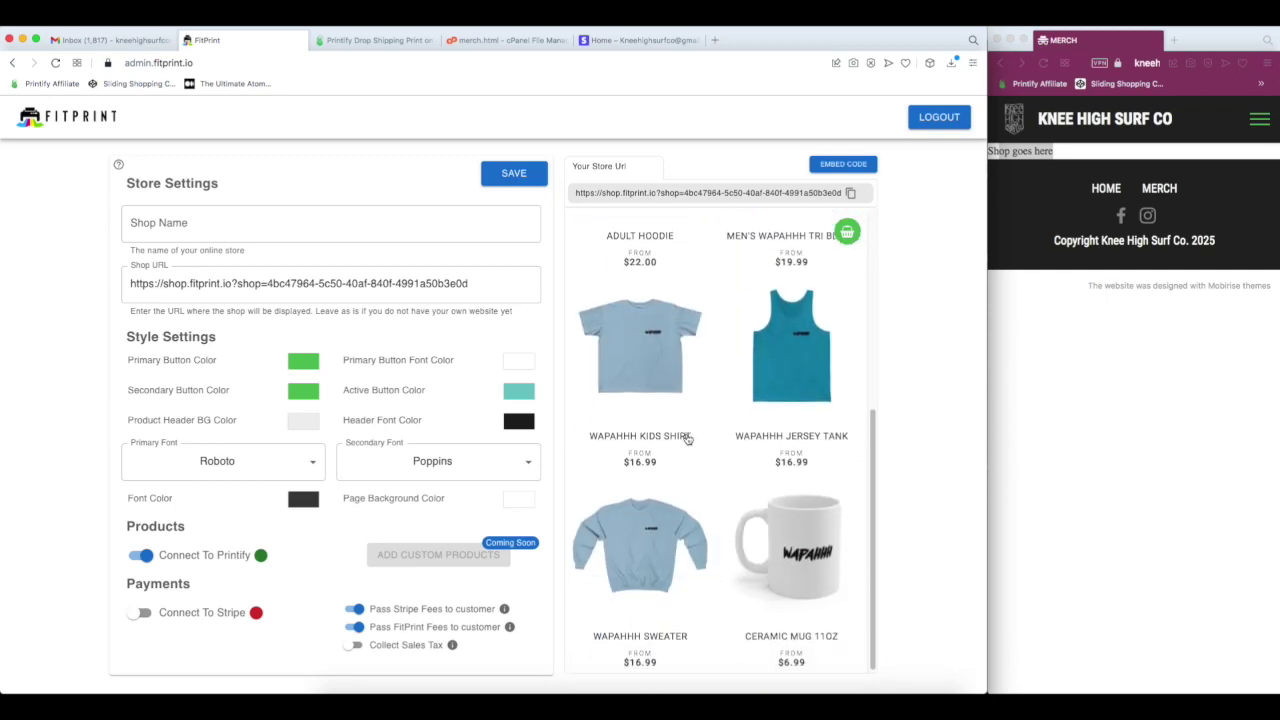
pyautogui.scroll(5, 745, 554)
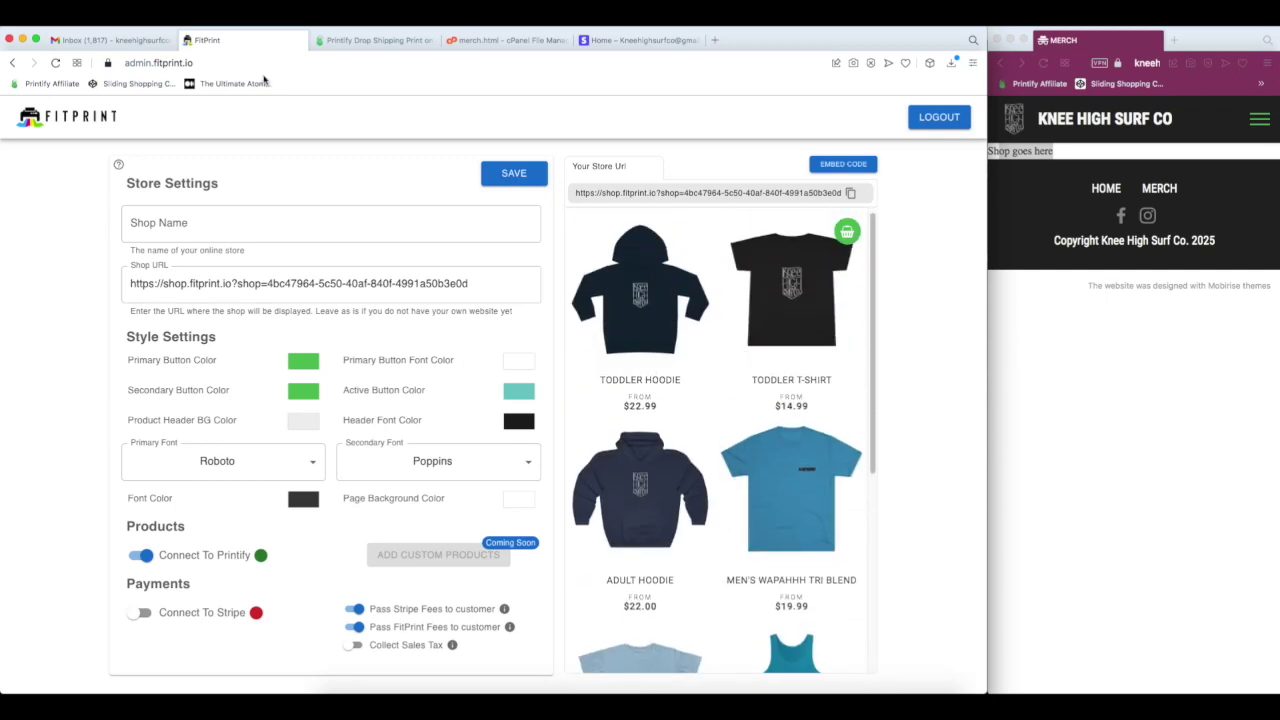
pyautogui.click(385, 41)
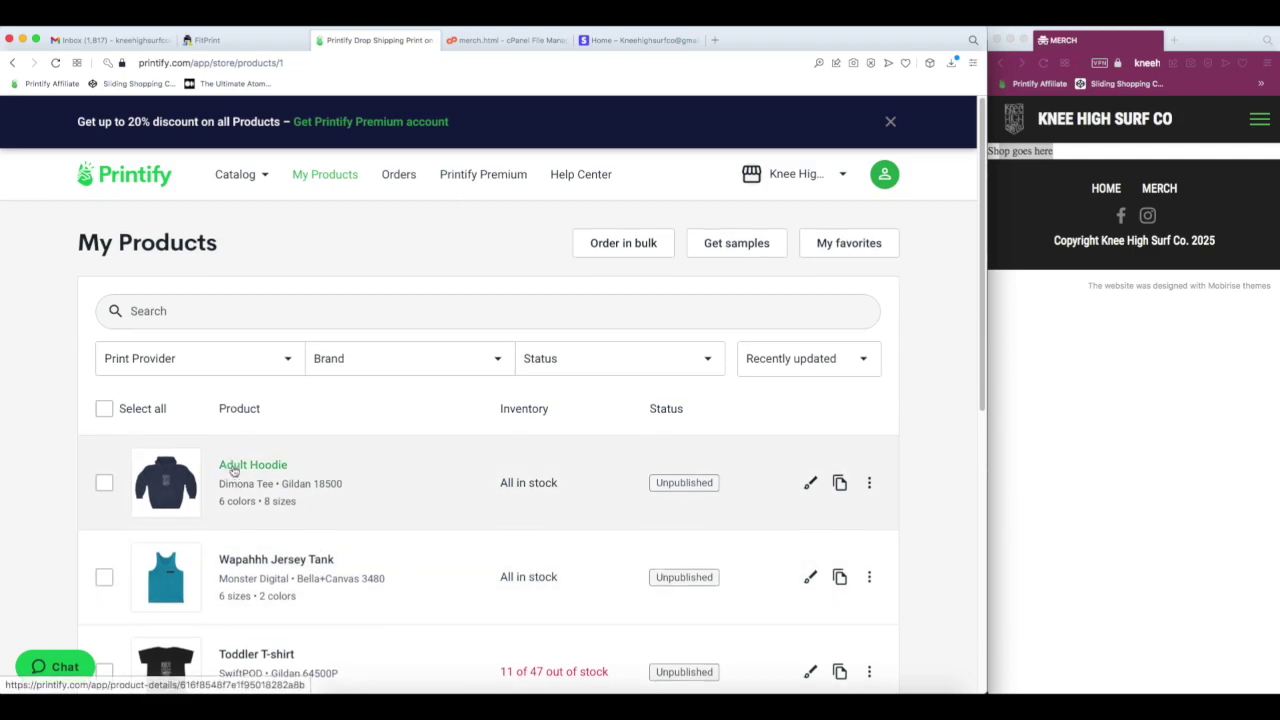
pyautogui.scroll(-3, 414, 446)
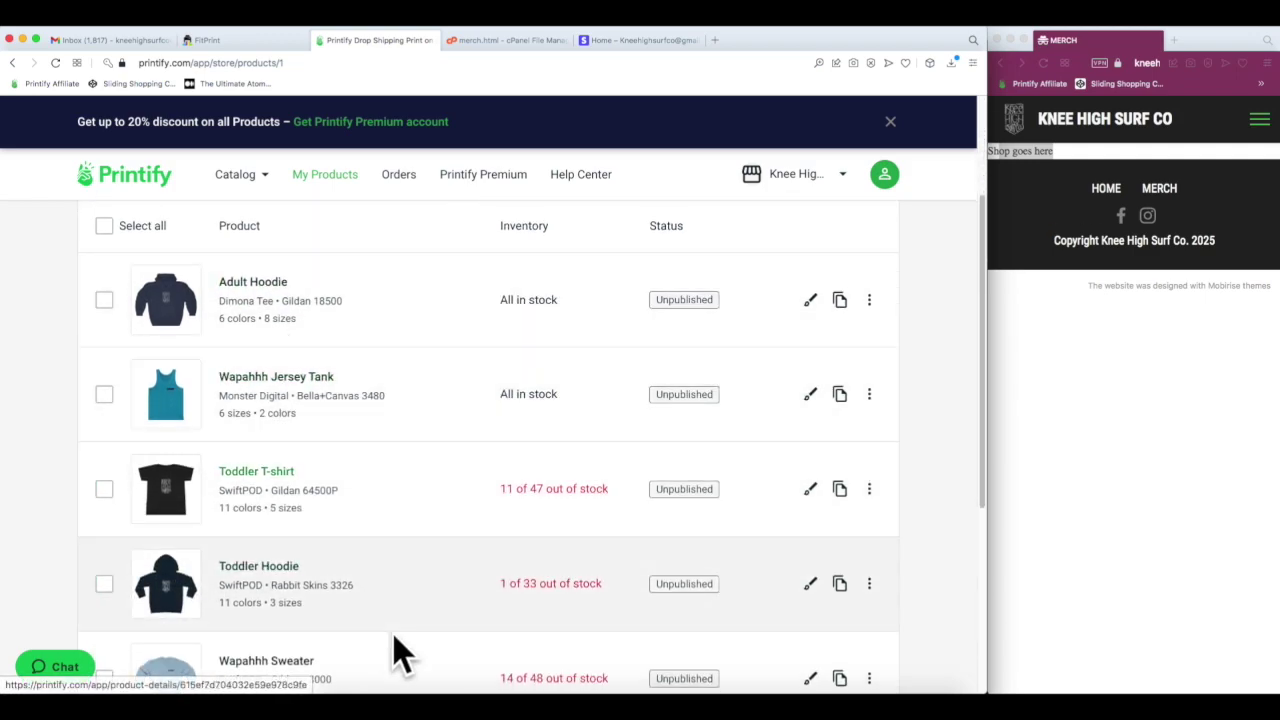
pyautogui.scroll(-4, 385, 583)
pyautogui.scroll(-2, 374, 578)
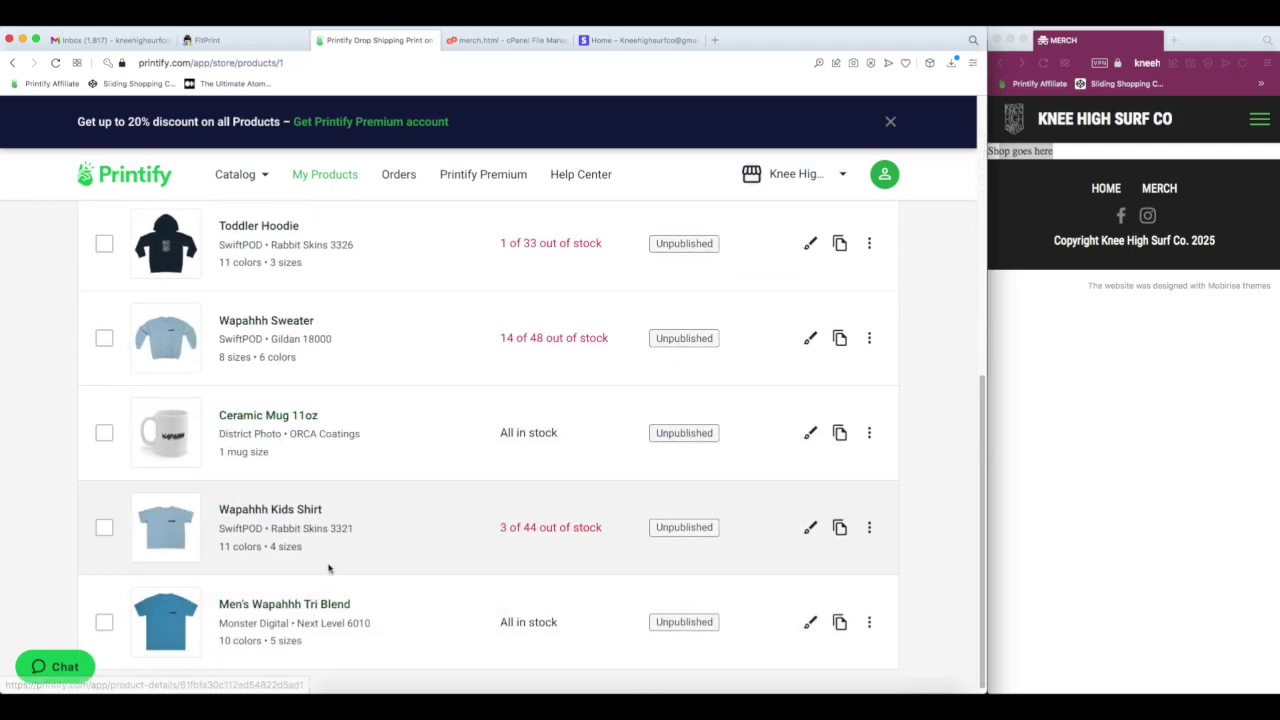
pyautogui.click(258, 39)
# - Copy the store's embed code and bring up merch.html in the file editor
pyautogui.scroll(-4, 749, 540)
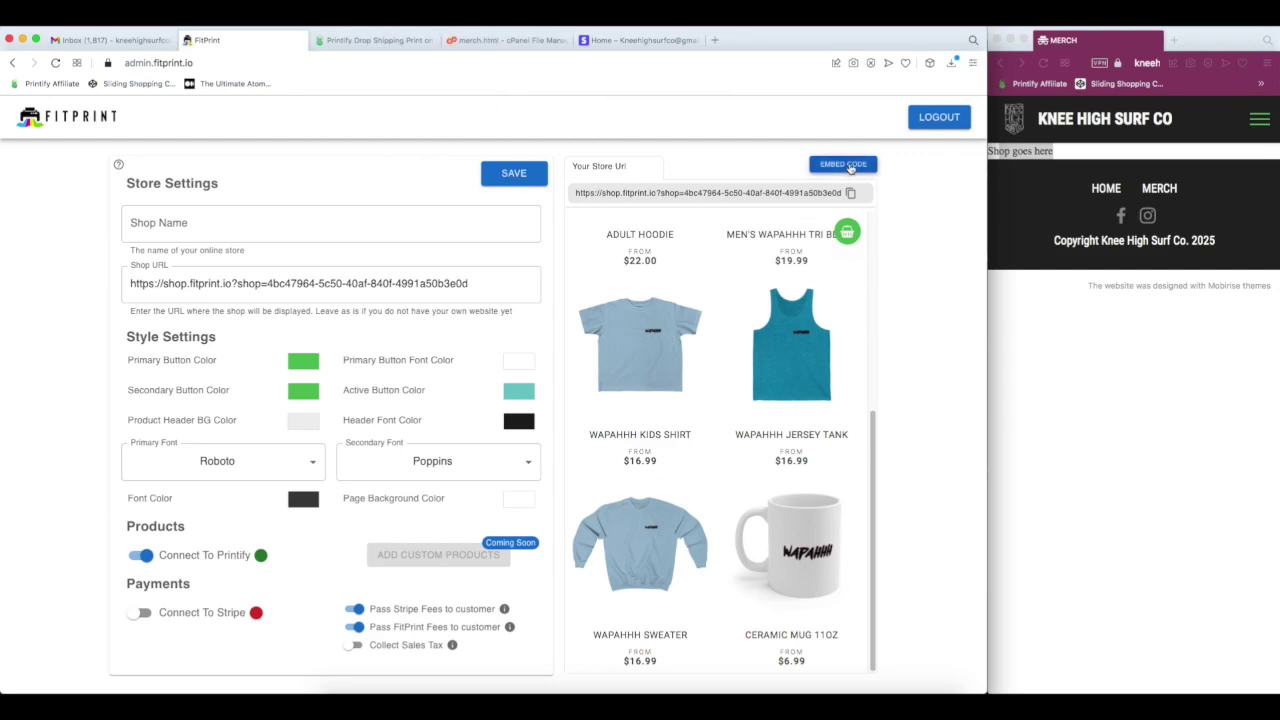
pyautogui.click(850, 168)
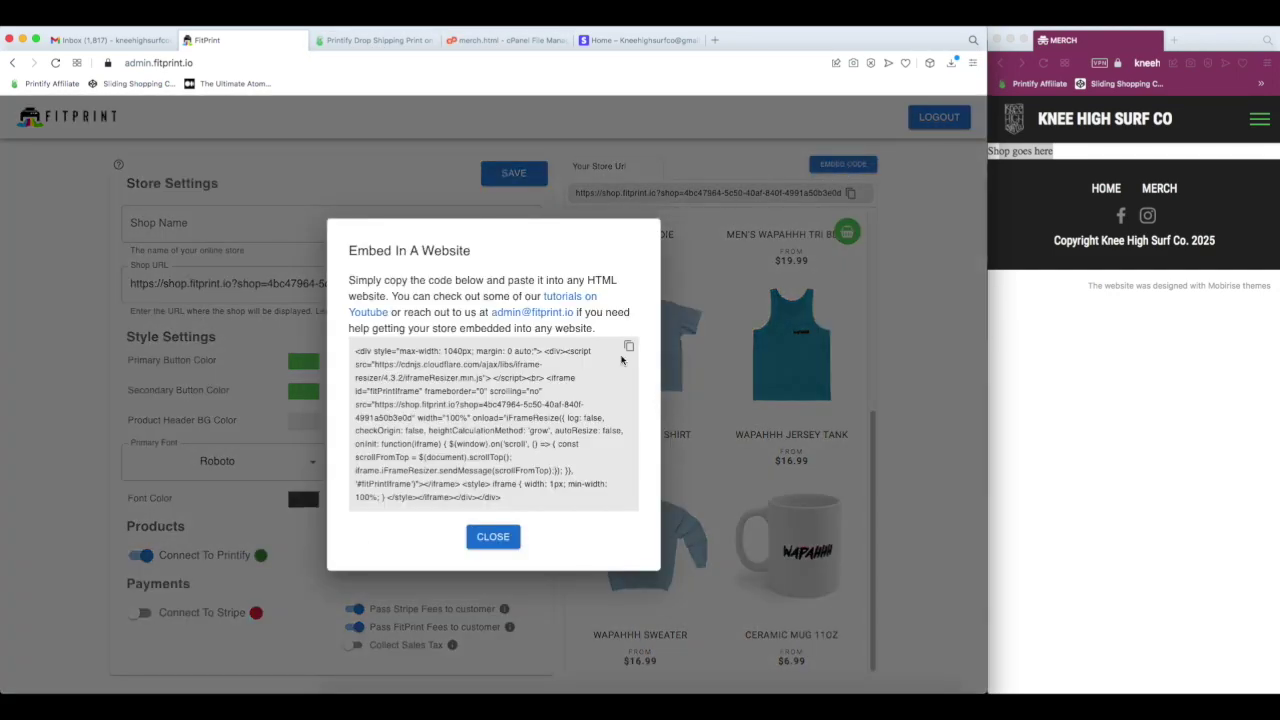
pyautogui.click(628, 347)
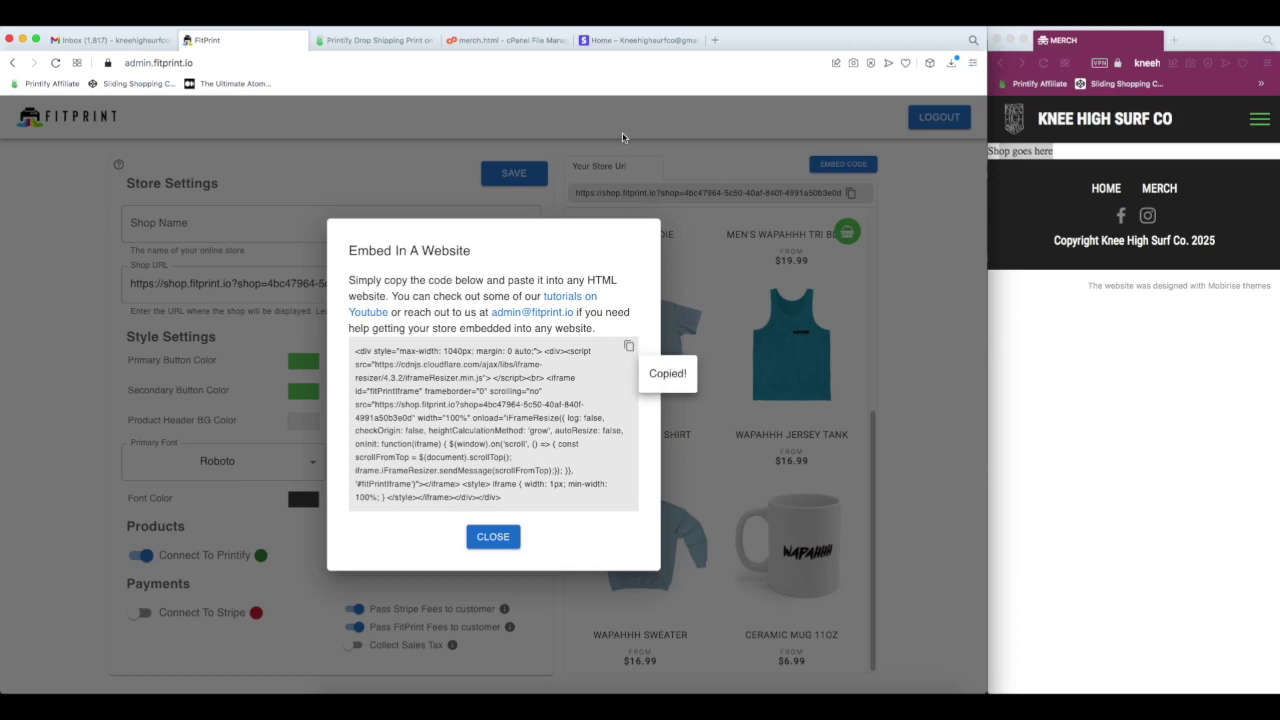
pyautogui.click(497, 42)
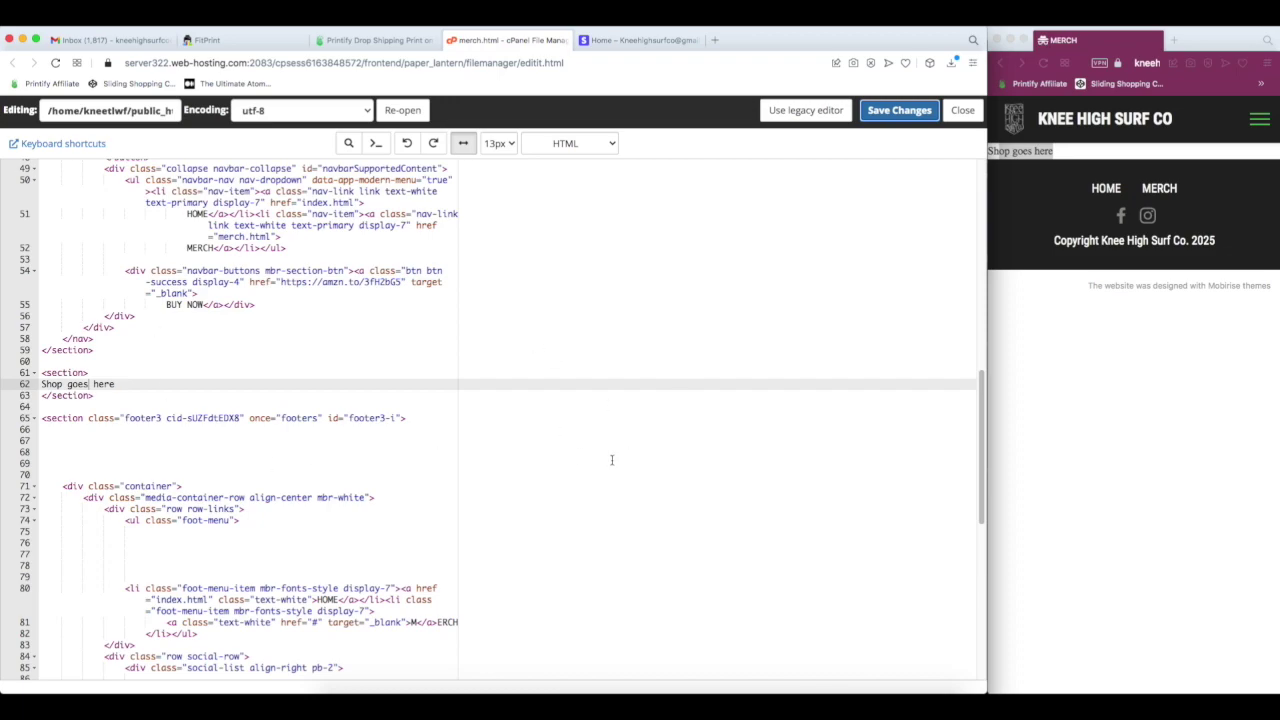
# - Replace 'Shop goes here' on line 62 of merch.html with the embed code and save
pyautogui.scroll(10, 530, 447)
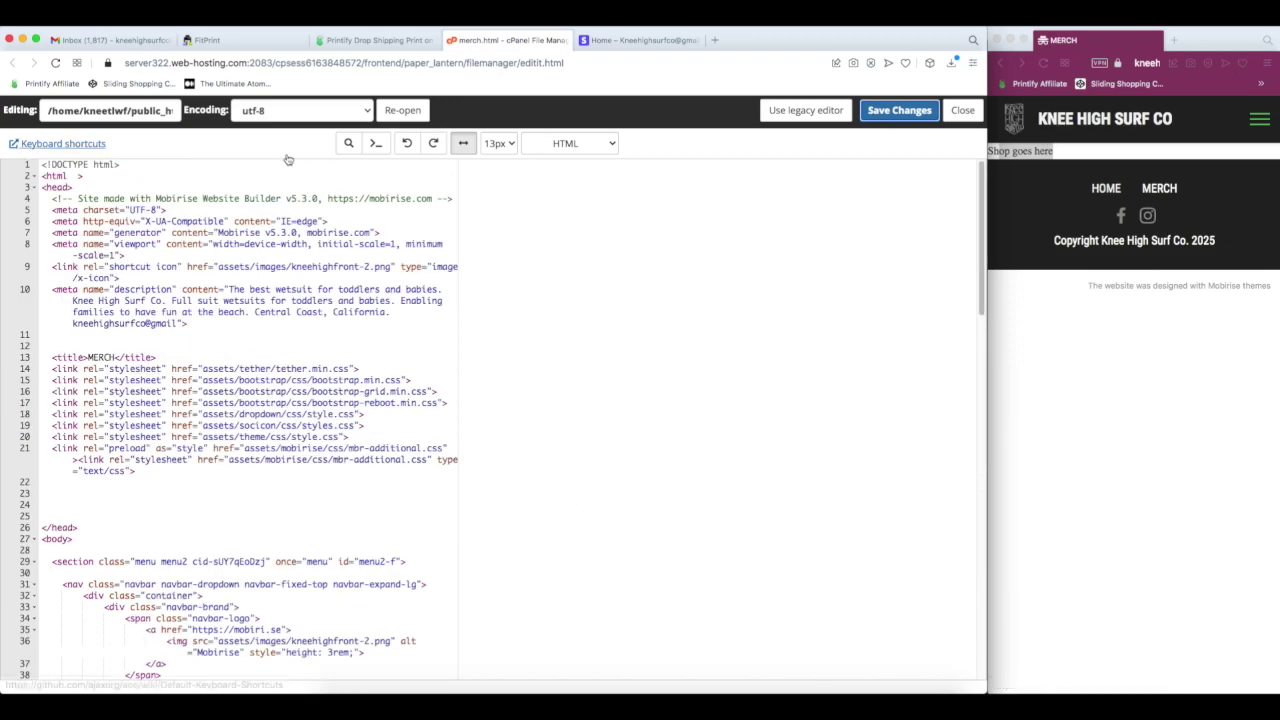
pyautogui.scroll(-10, 447, 330)
pyautogui.scroll(1, 443, 330)
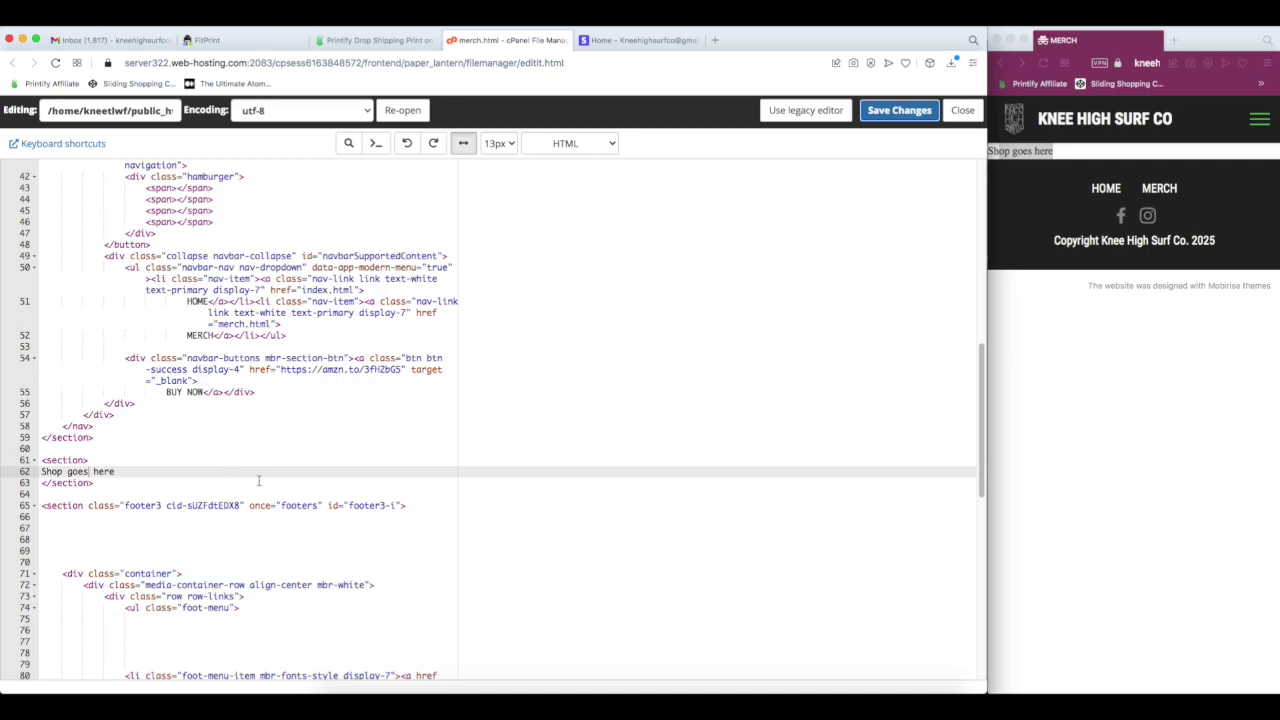
pyautogui.moveTo(256, 474); pyautogui.dragTo(41, 472)
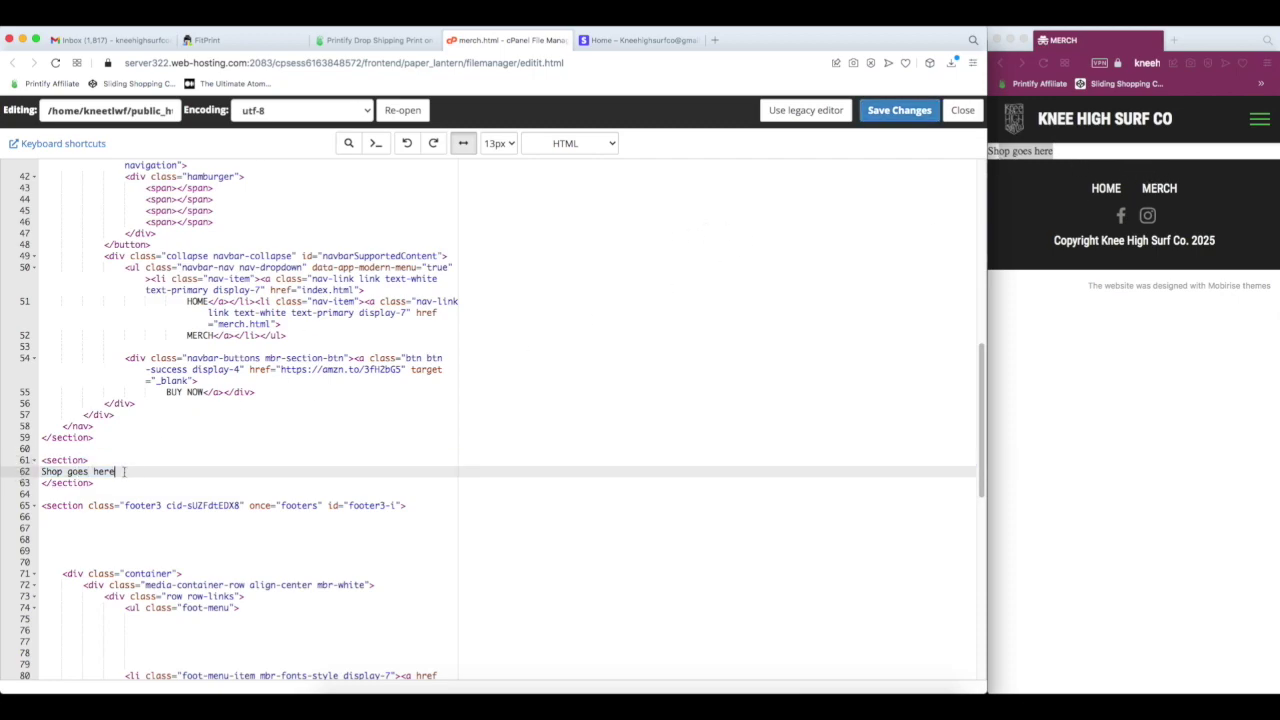
pyautogui.press('super+v')
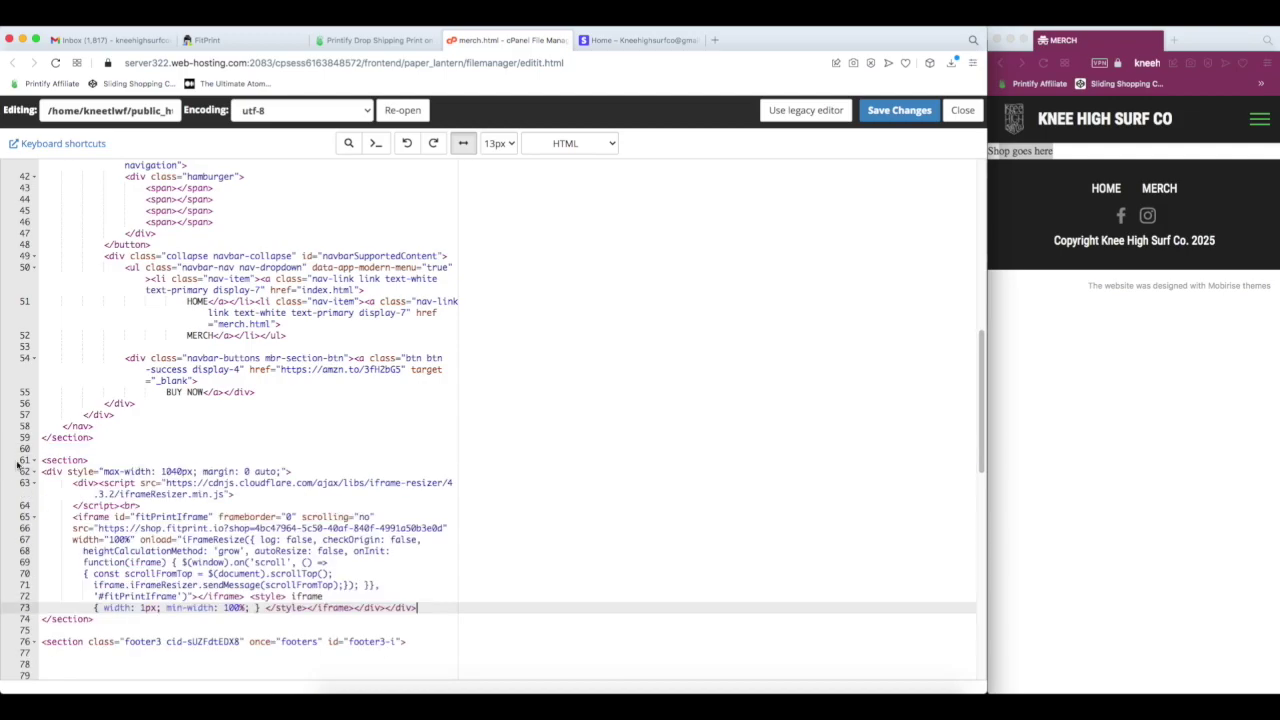
pyautogui.click(899, 111)
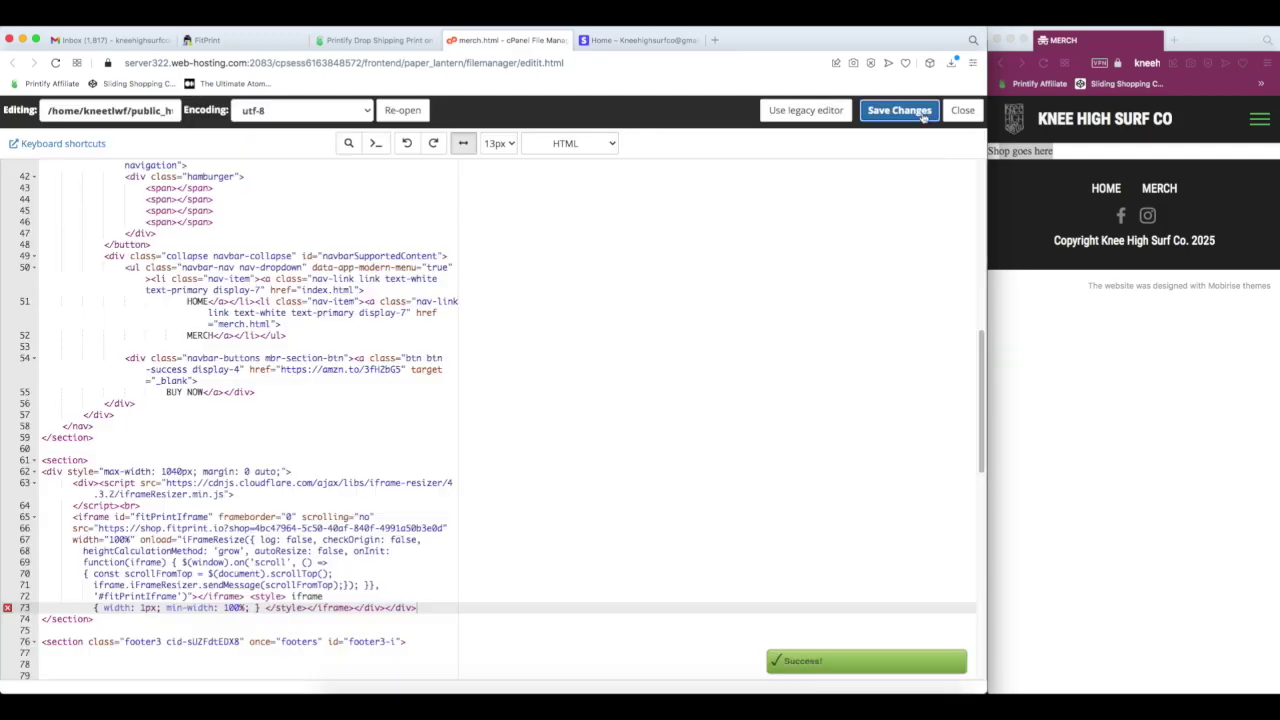
# - Reload the merch page to see the embedded shop, then check the Printify product list
pyautogui.click(1045, 64)
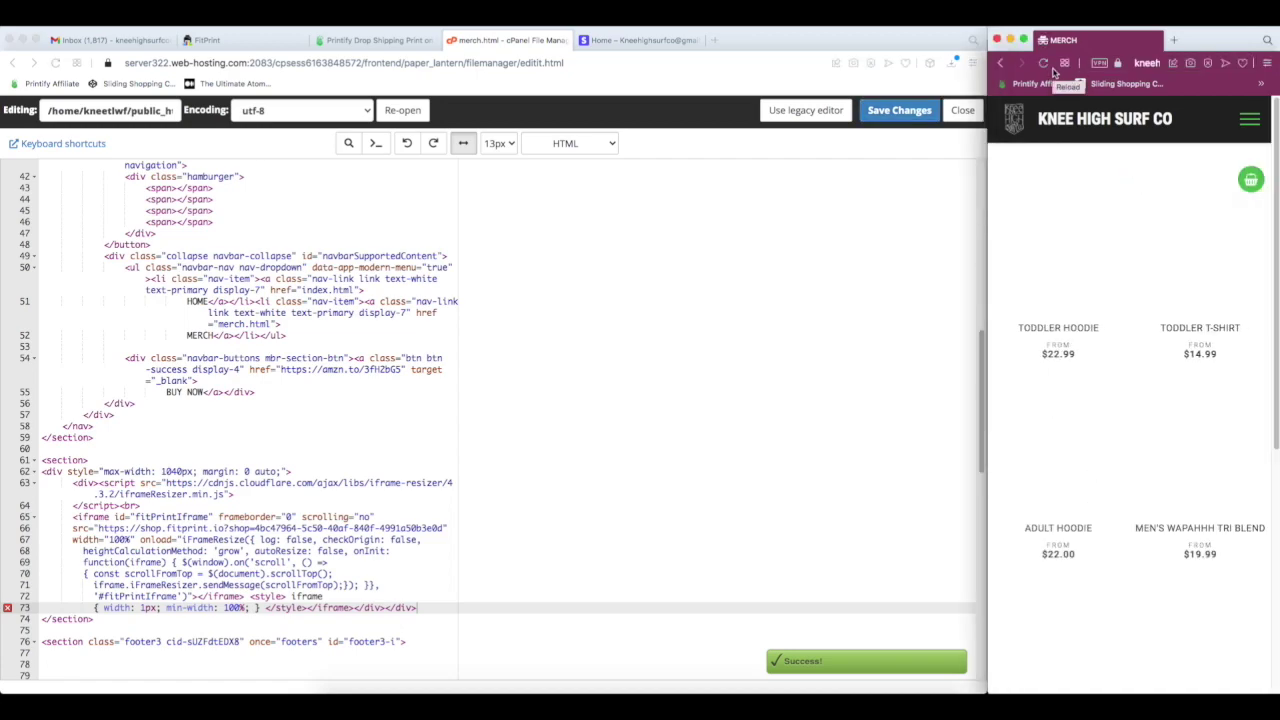
pyautogui.click(370, 40)
pyautogui.scroll(10, 293, 290)
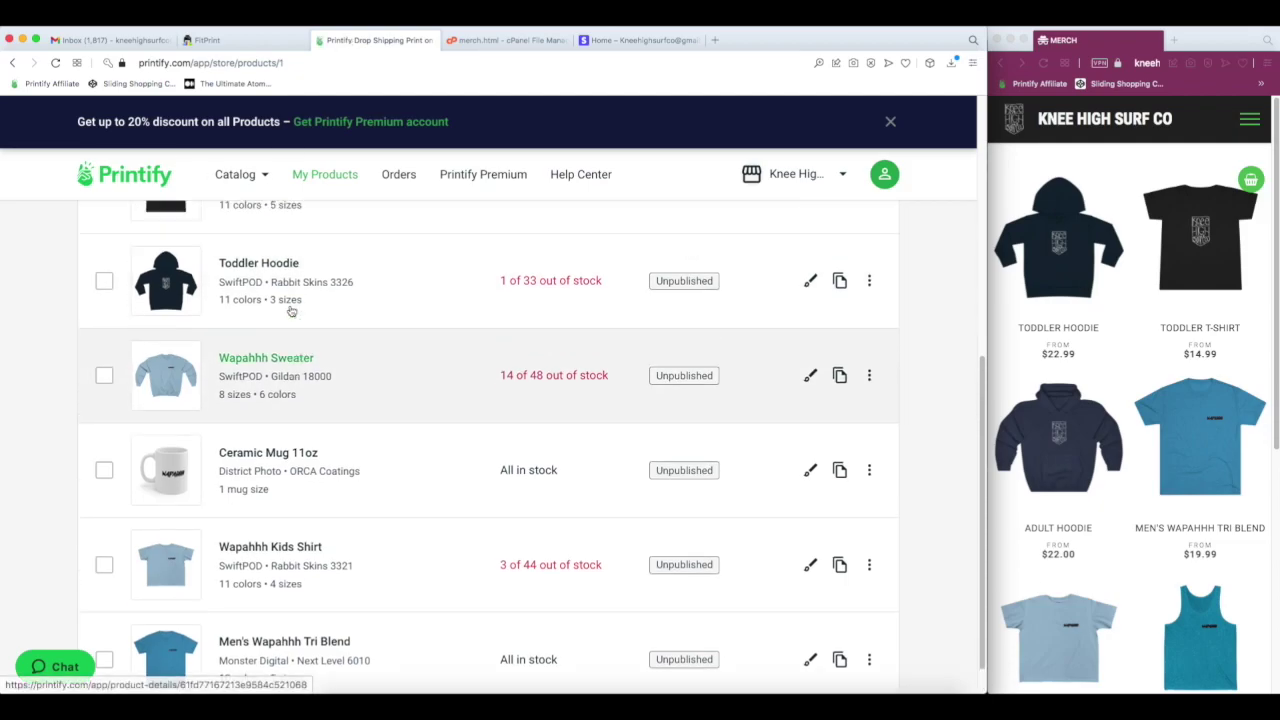
pyautogui.click(235, 174)
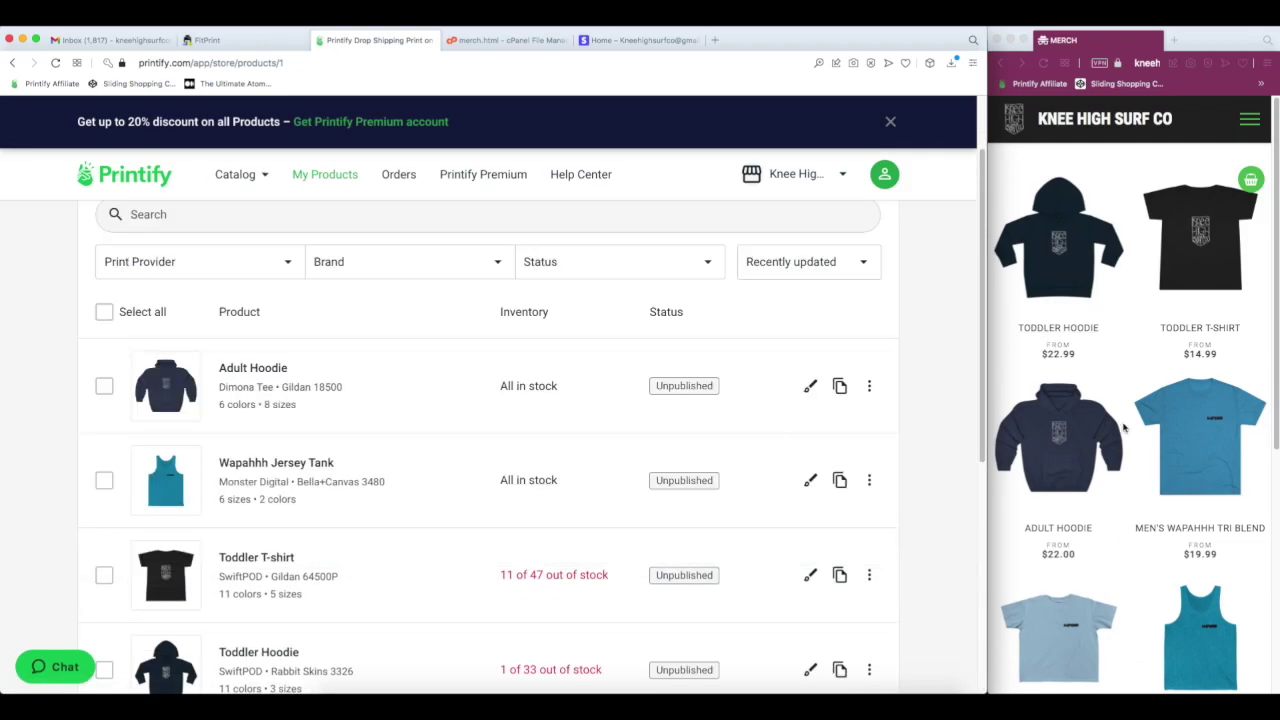
# - Add a turquoise 5-6T Toddler Hoodie to the shop cart
pyautogui.click(1057, 303)
pyautogui.scroll(-3, 1137, 450)
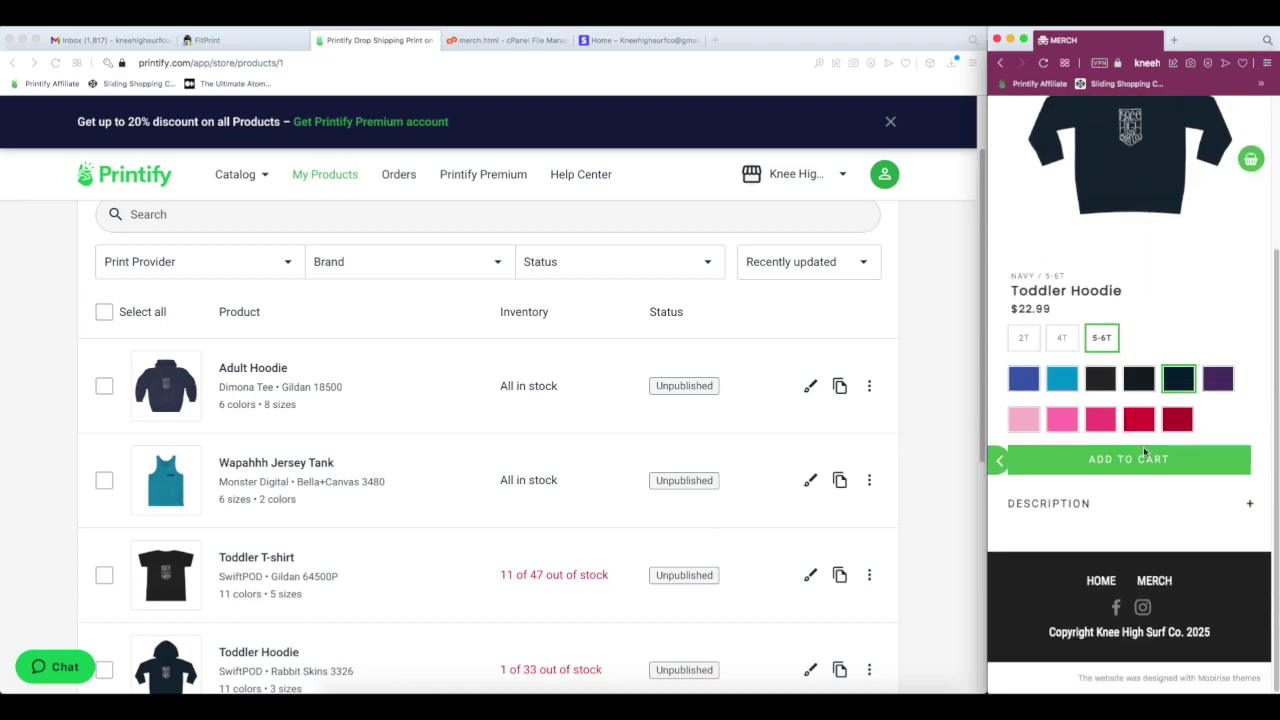
pyautogui.scroll(3, 1137, 467)
pyautogui.click(1063, 589)
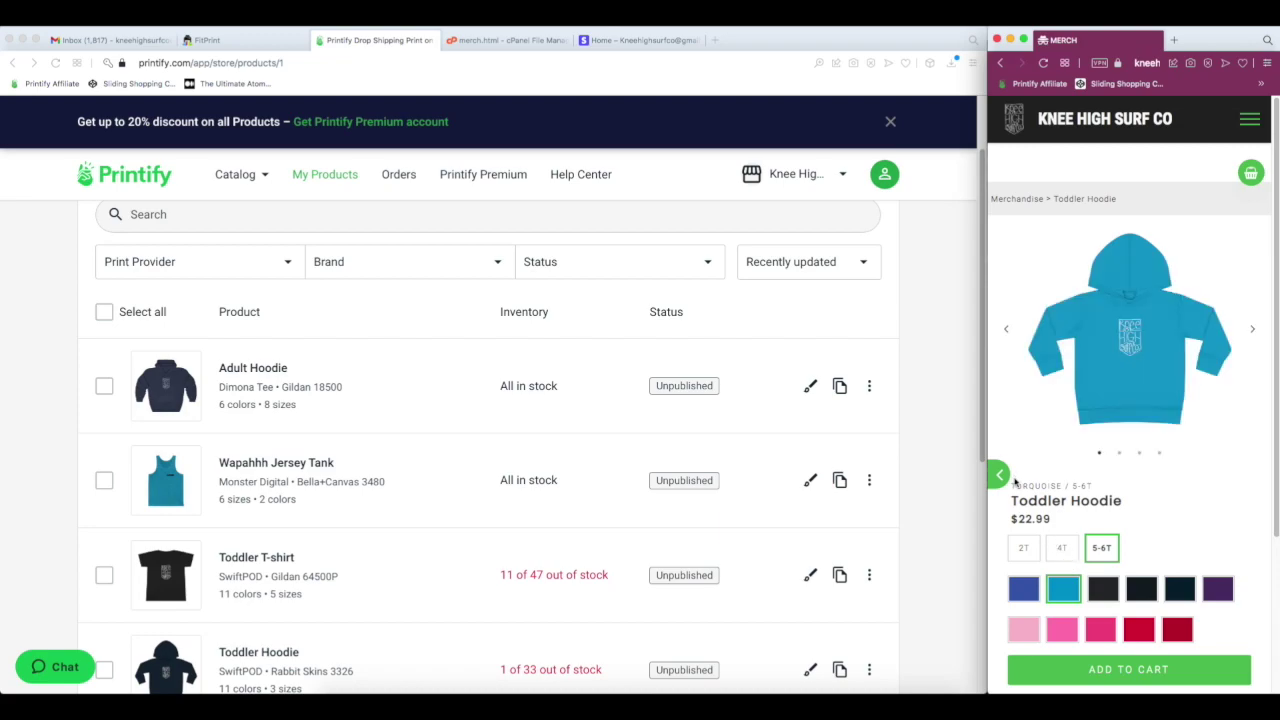
pyautogui.click(1118, 670)
# - Add a Ceramic Mug 11oz to the cart and review the $29.98 subtotal
pyautogui.click(1001, 476)
pyautogui.scroll(-5, 1059, 354)
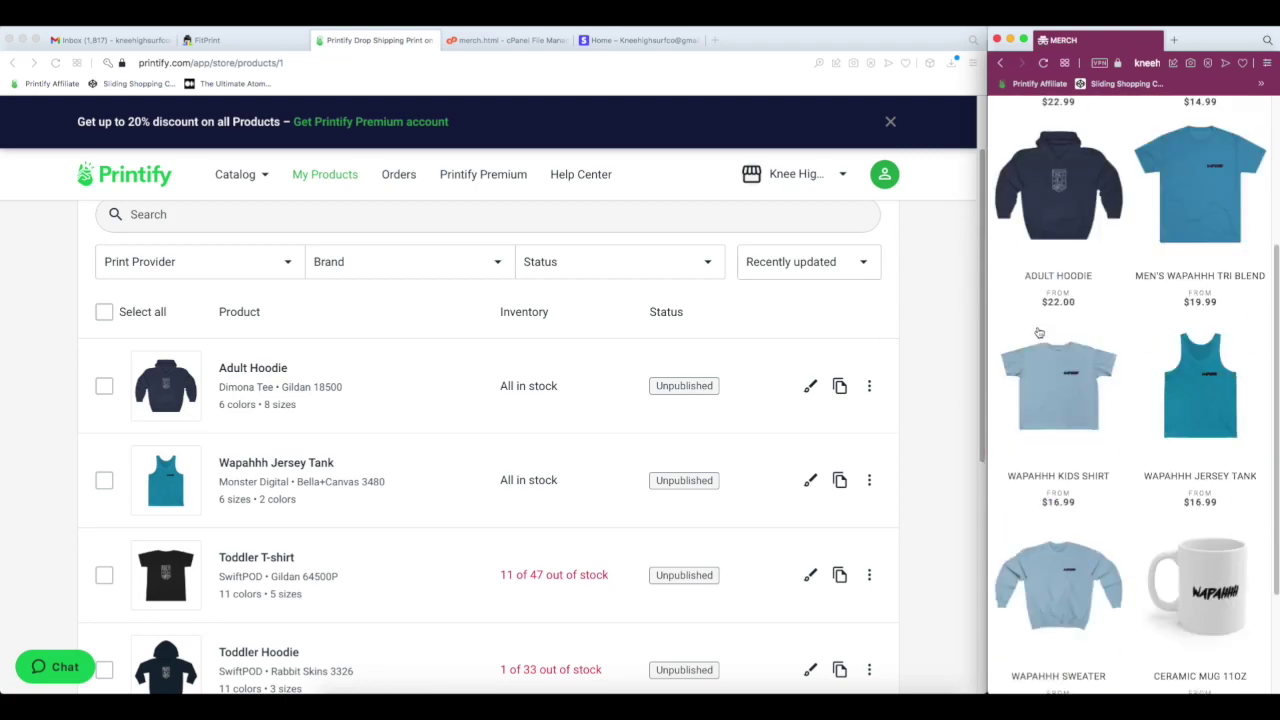
pyautogui.click(1251, 448)
pyautogui.click(1148, 592)
pyautogui.scroll(-3, 1135, 224)
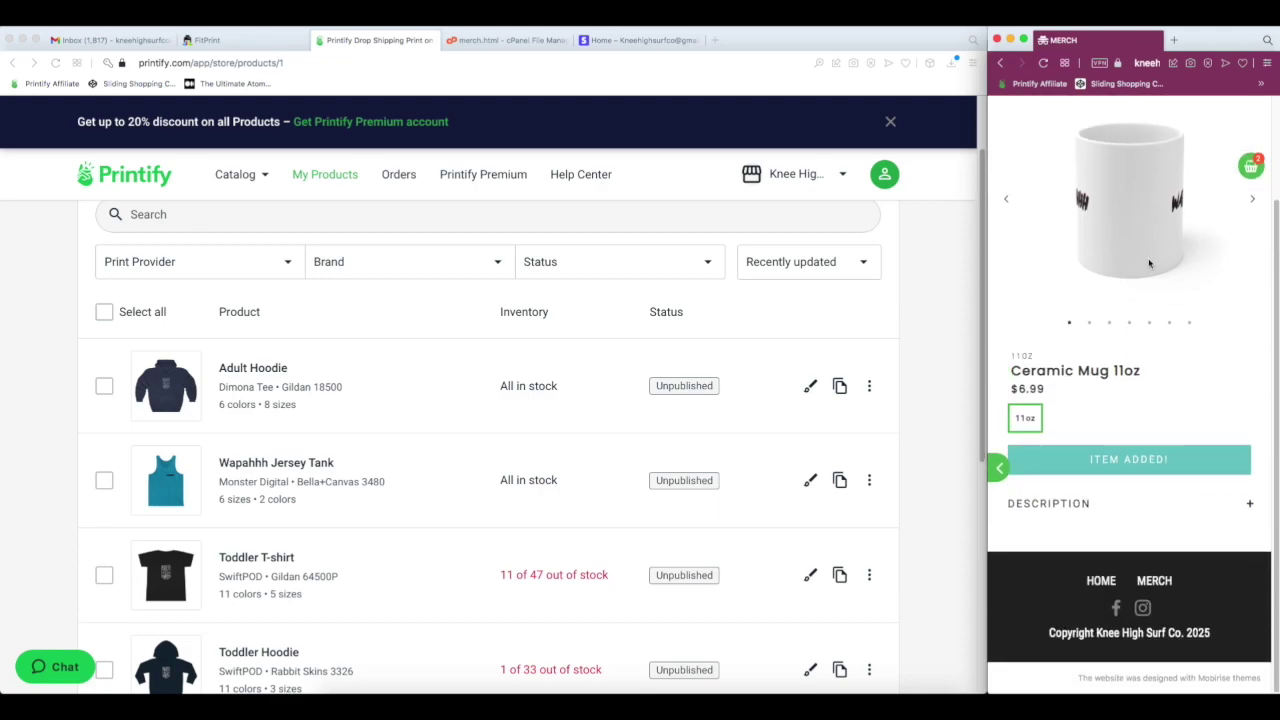
pyautogui.scroll(4, 1152, 267)
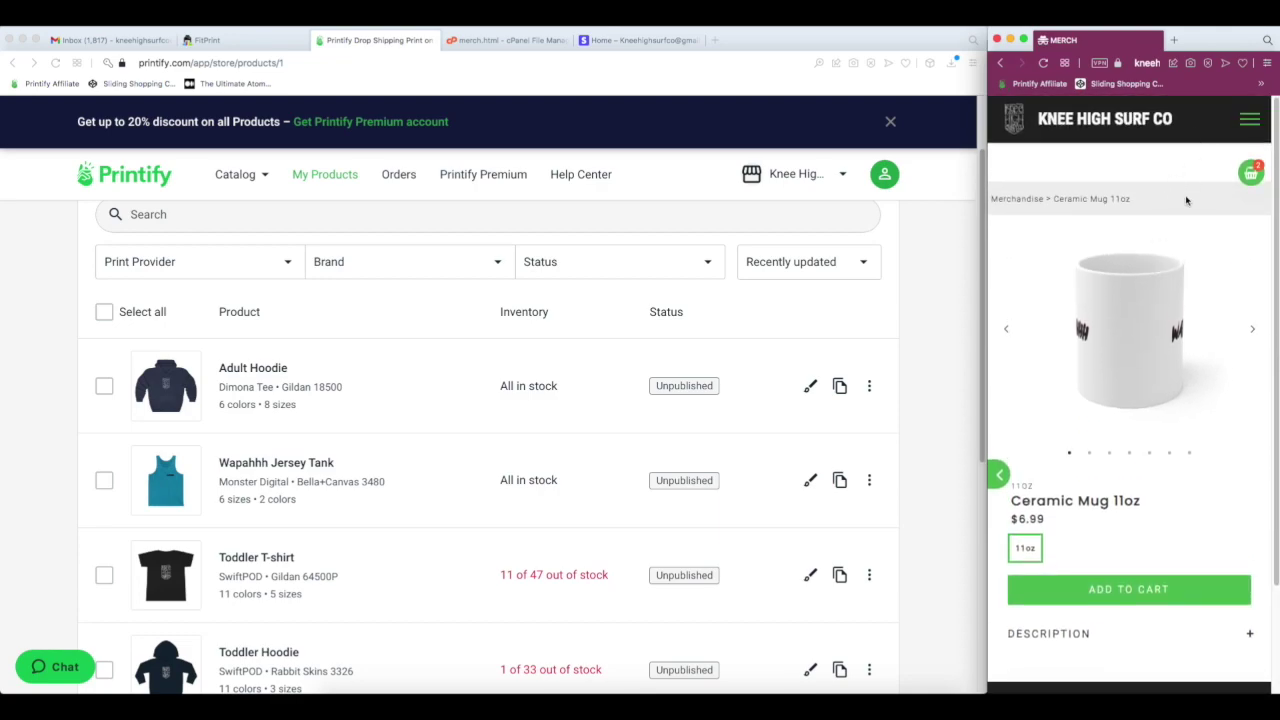
pyautogui.click(1250, 172)
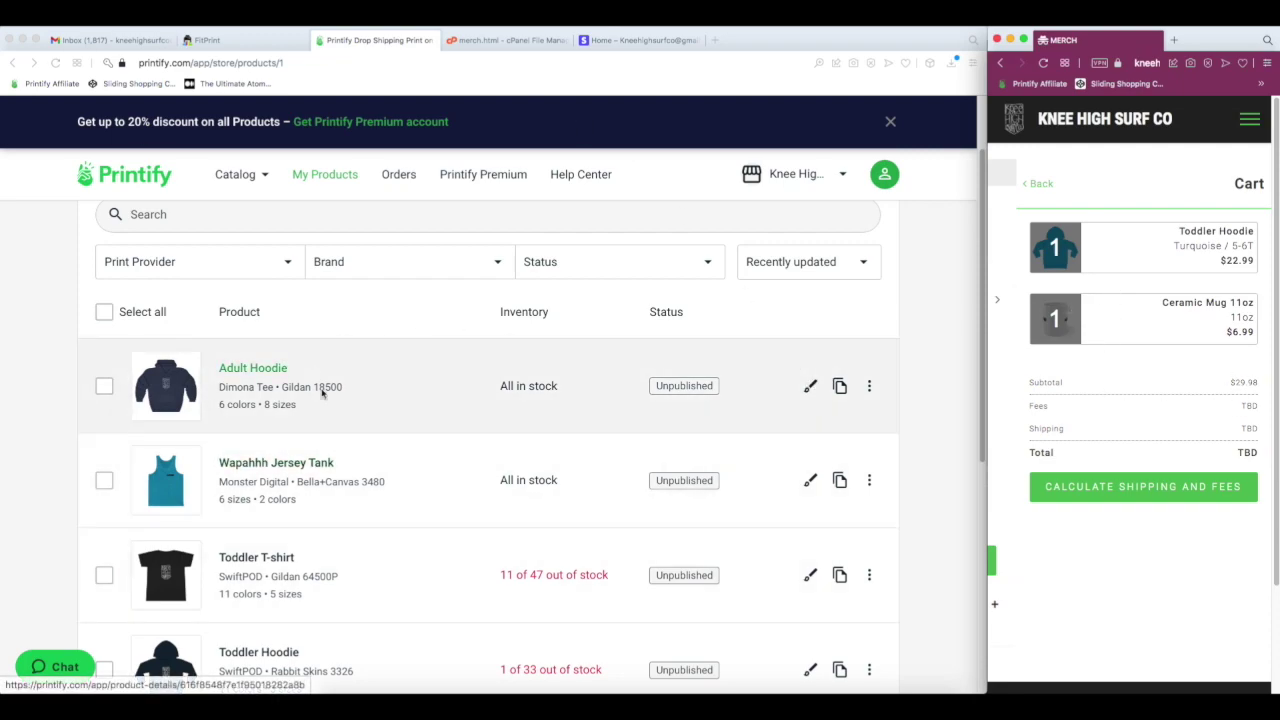
# - Close the embed code dialog and switch on Connect To Stripe
pyautogui.click(261, 38)
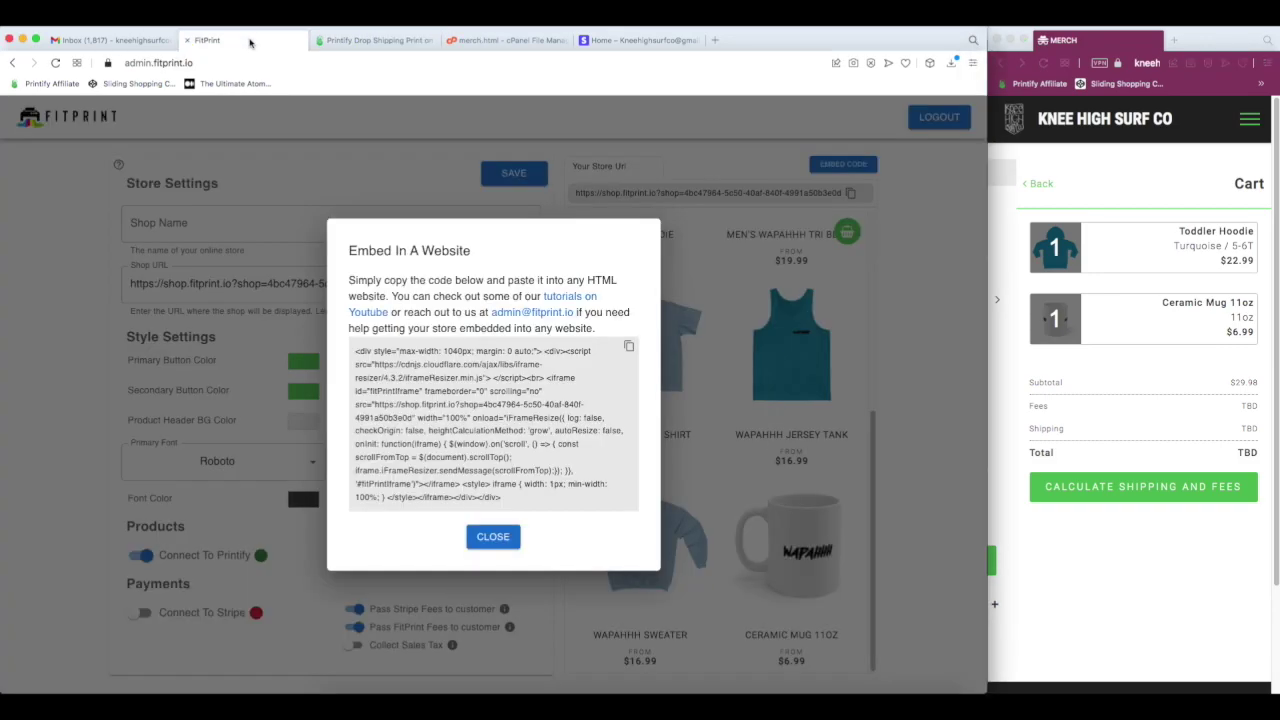
pyautogui.click(491, 534)
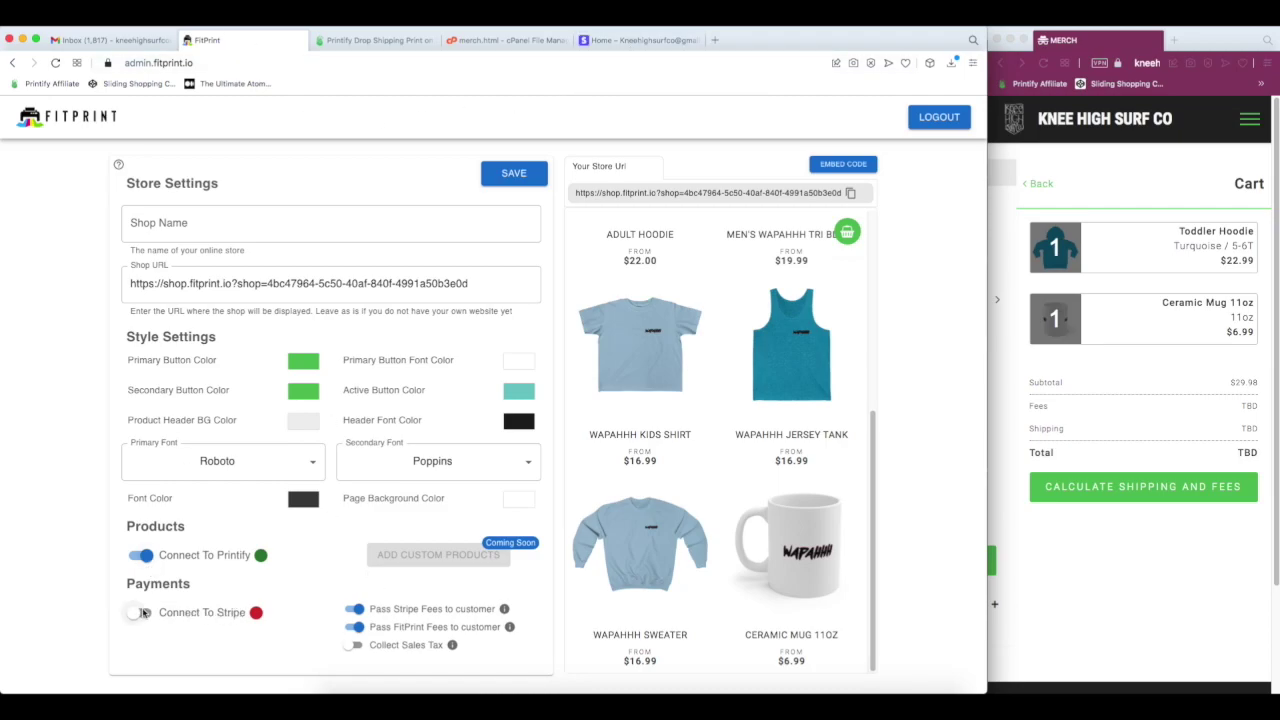
pyautogui.click(140, 612)
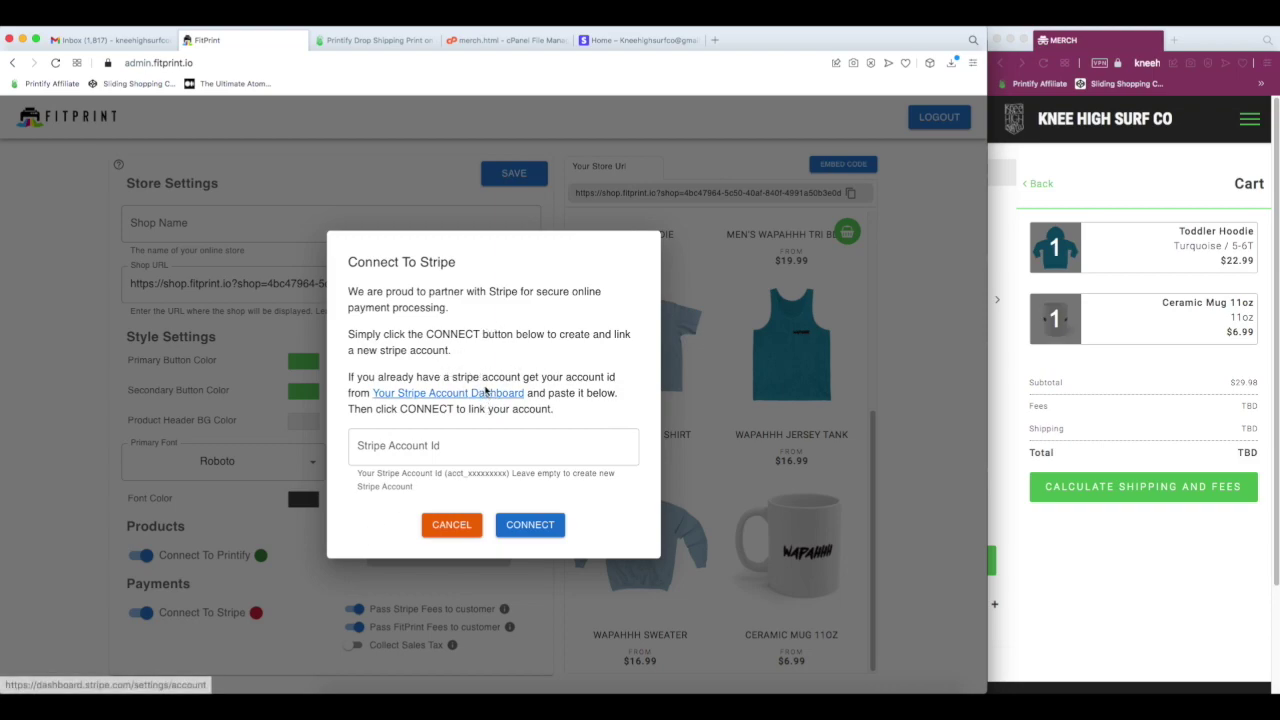
# - Open 'Your Stripe Account Dashboard' in a new tab and view it
pyautogui.rightClick(477, 393)
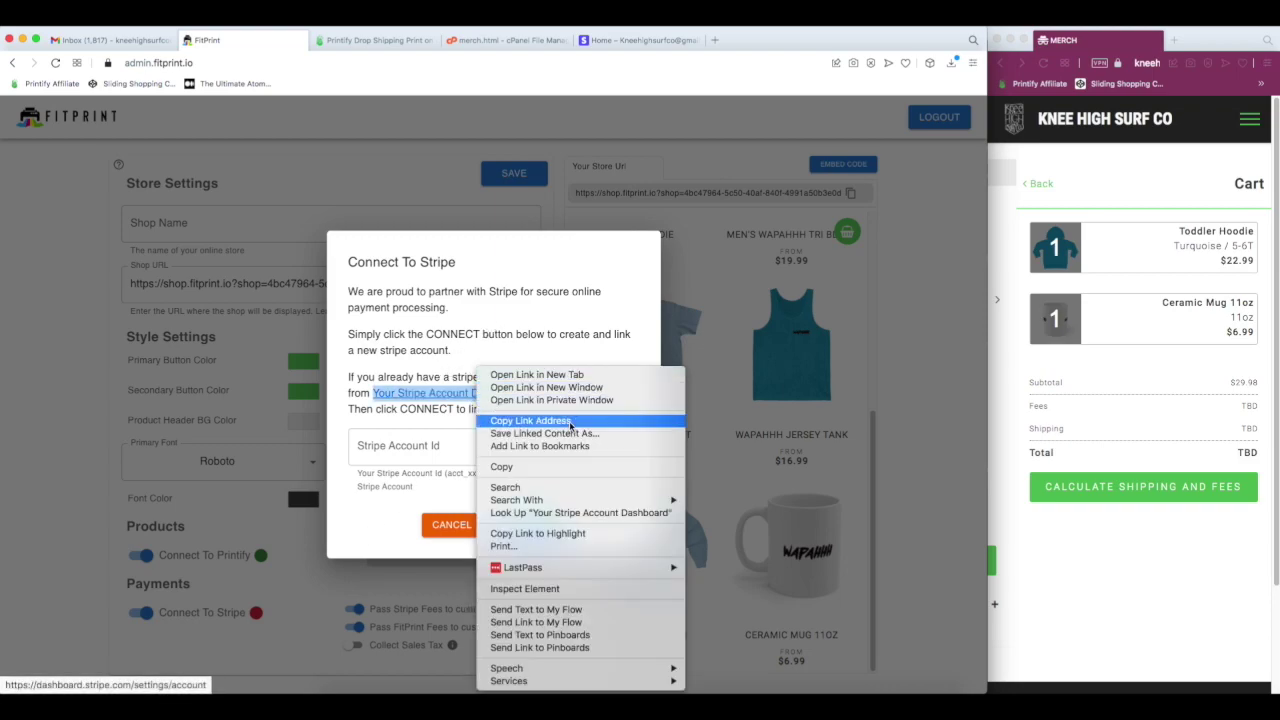
pyautogui.click(586, 376)
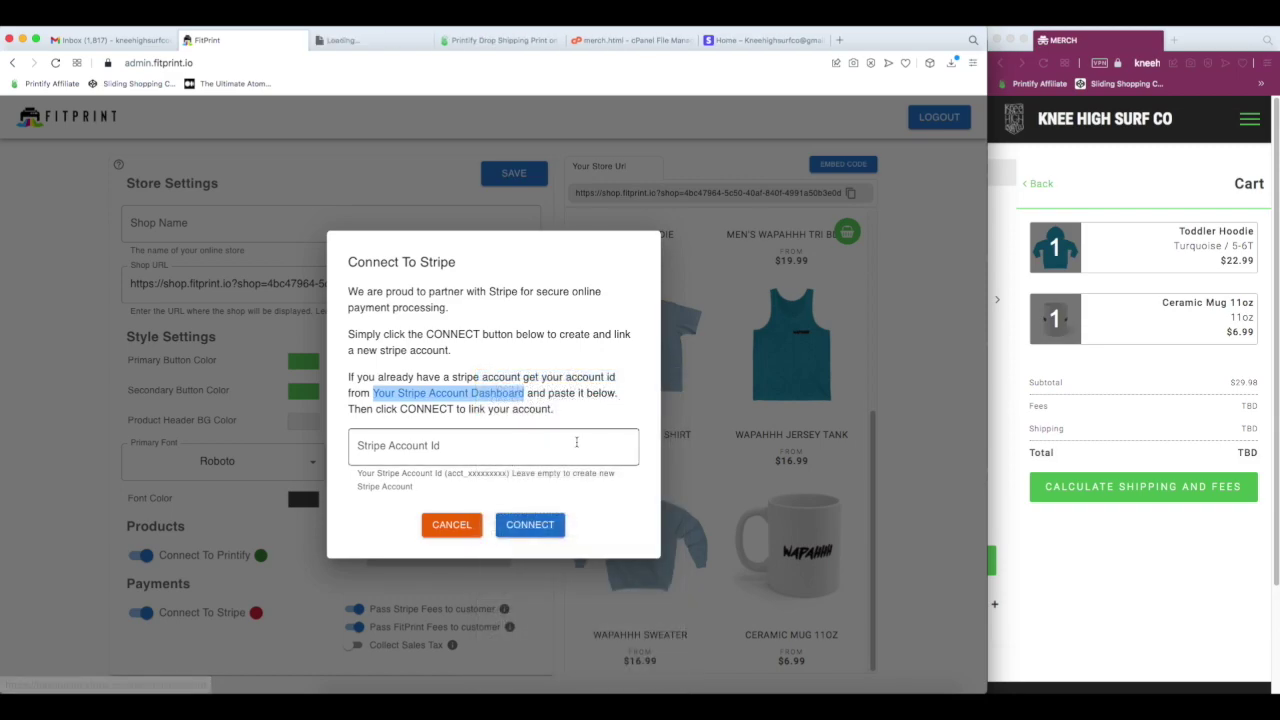
pyautogui.click(373, 41)
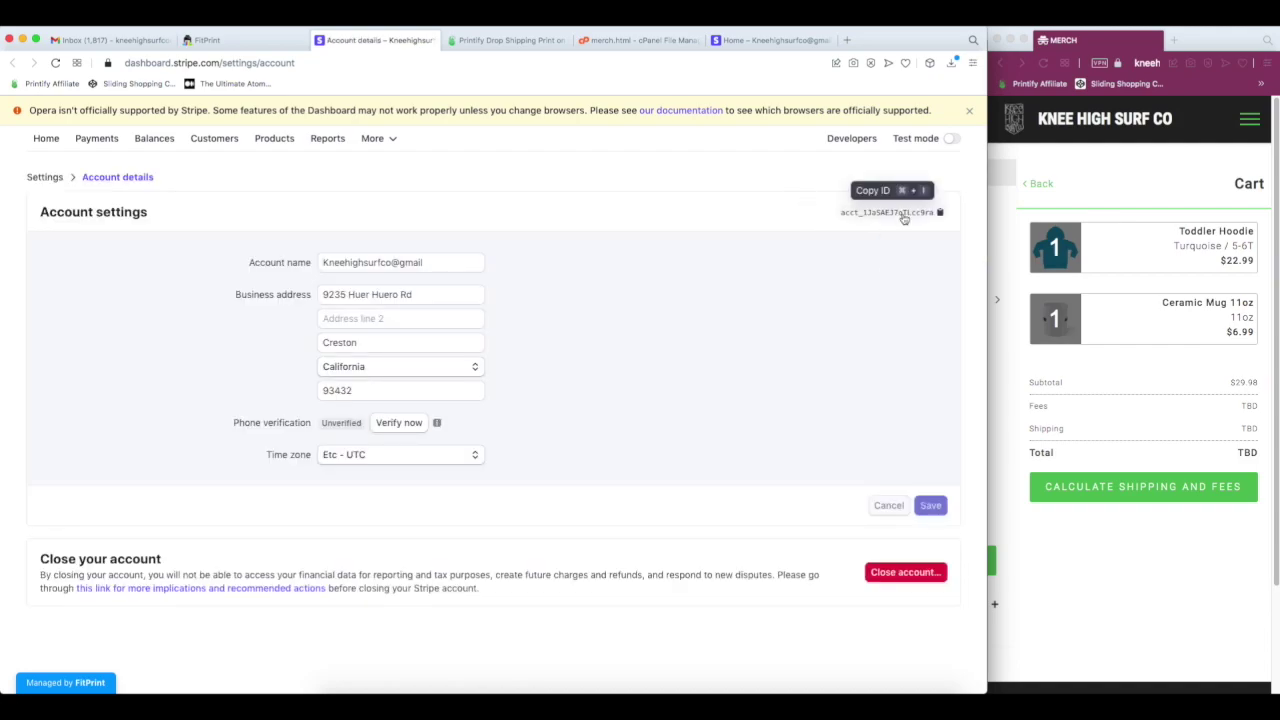
# - Copy the Stripe account ID into FitPrint's Stripe Account Id field and connect
pyautogui.click(904, 218)
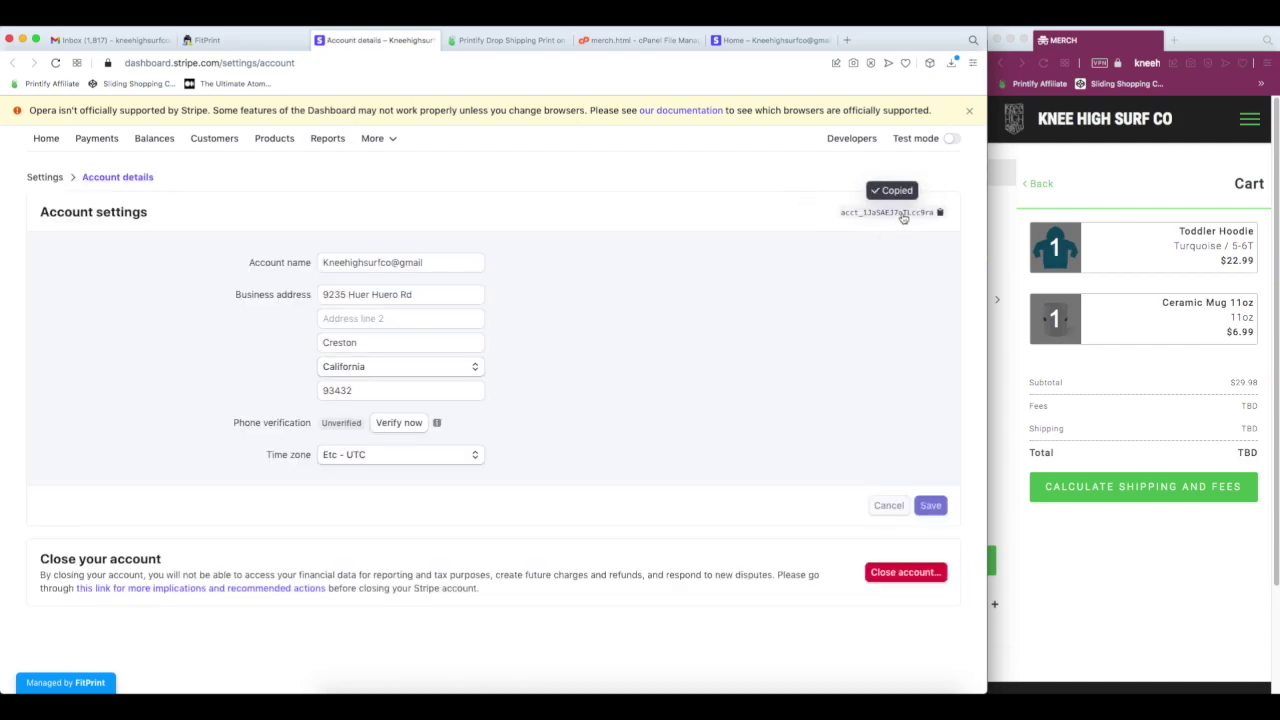
pyautogui.click(251, 40)
pyautogui.click(456, 452)
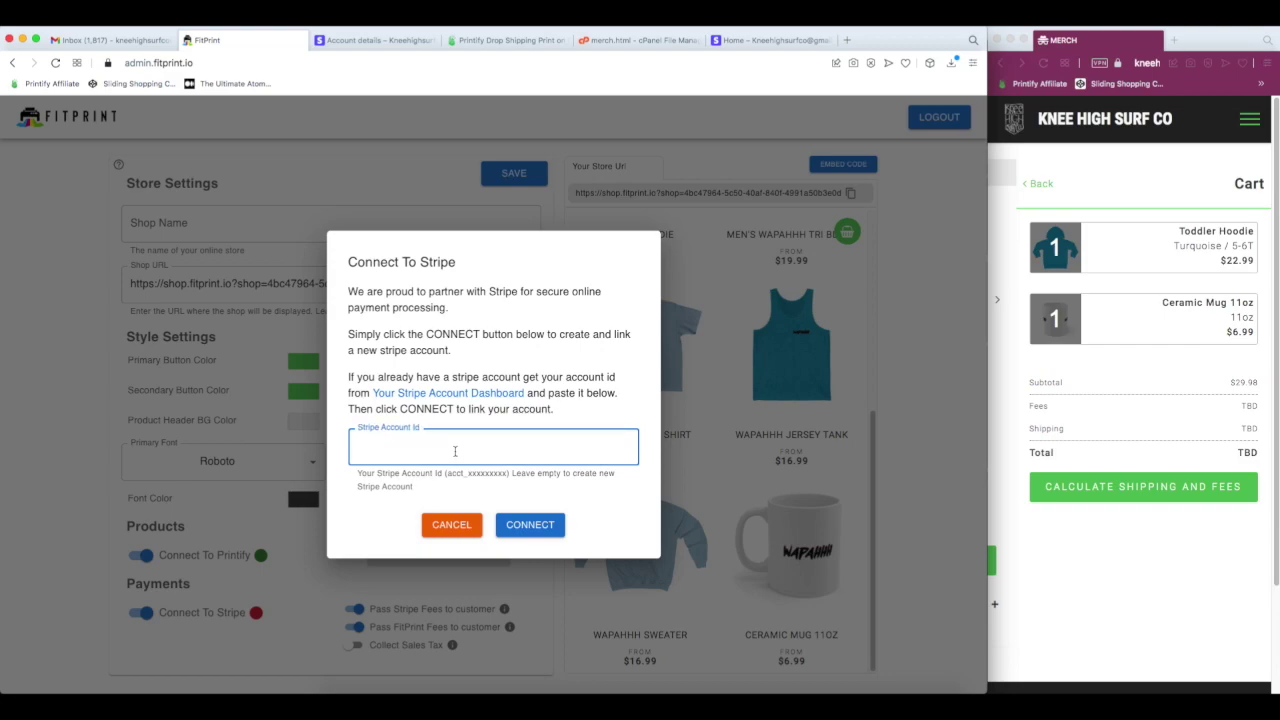
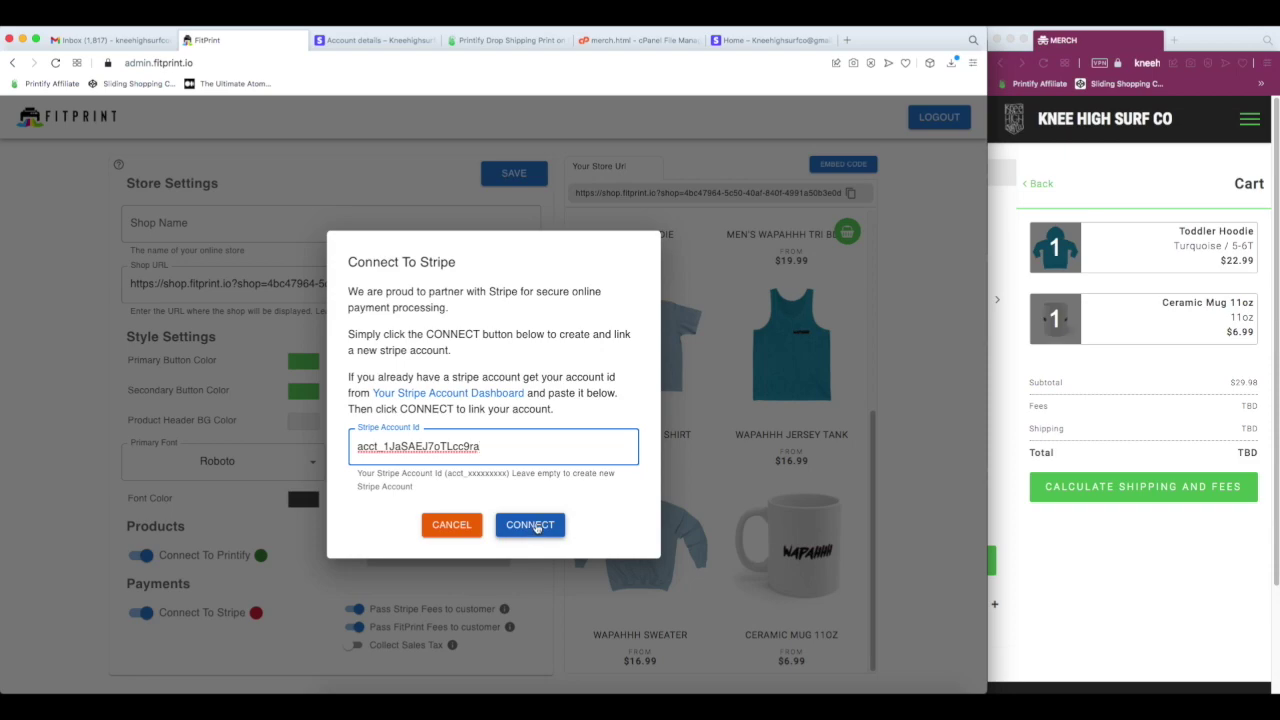
pyautogui.click(537, 527)
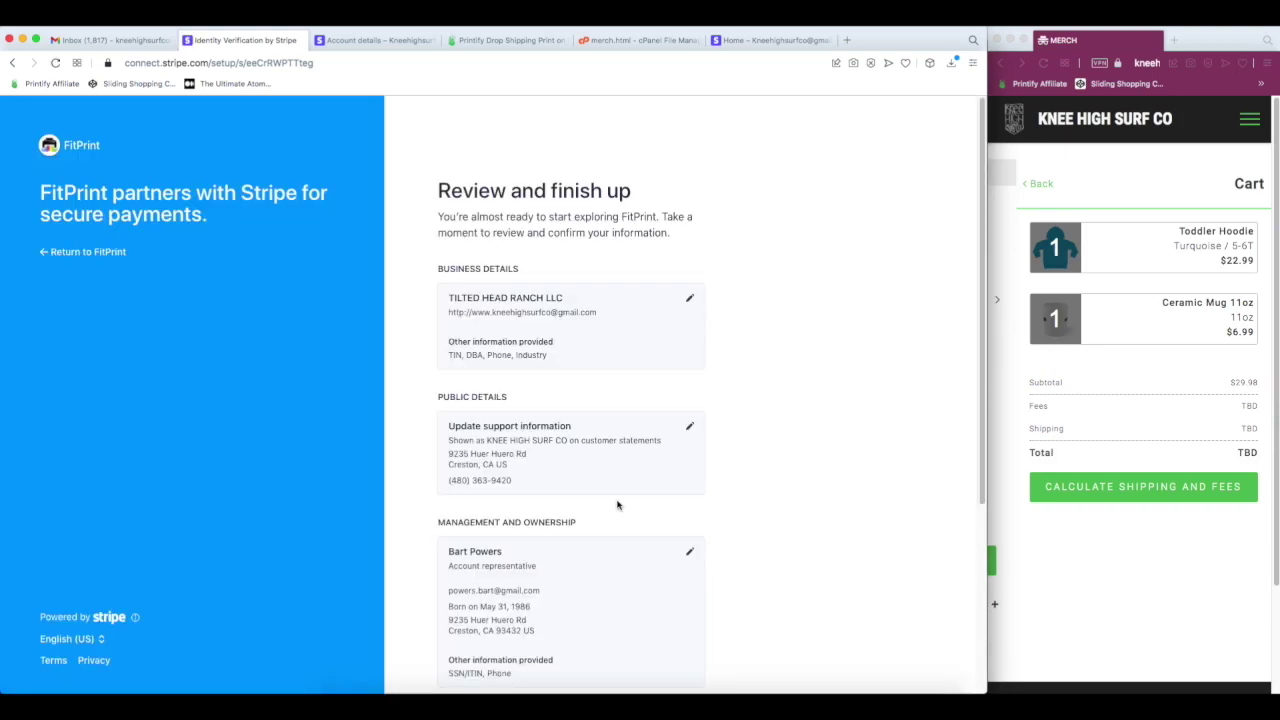
# - Submit Stripe's business review down at Bank Details to return to FitPrint
pyautogui.scroll(-5, 620, 448)
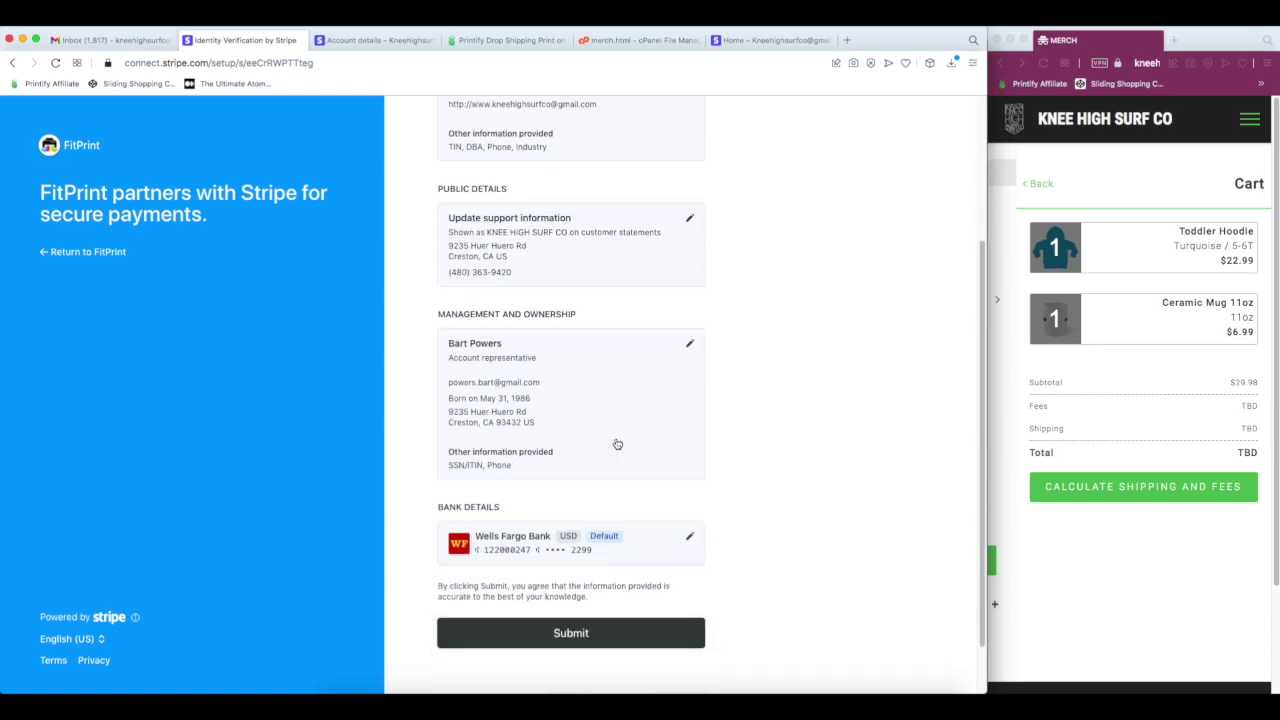
pyautogui.click(585, 572)
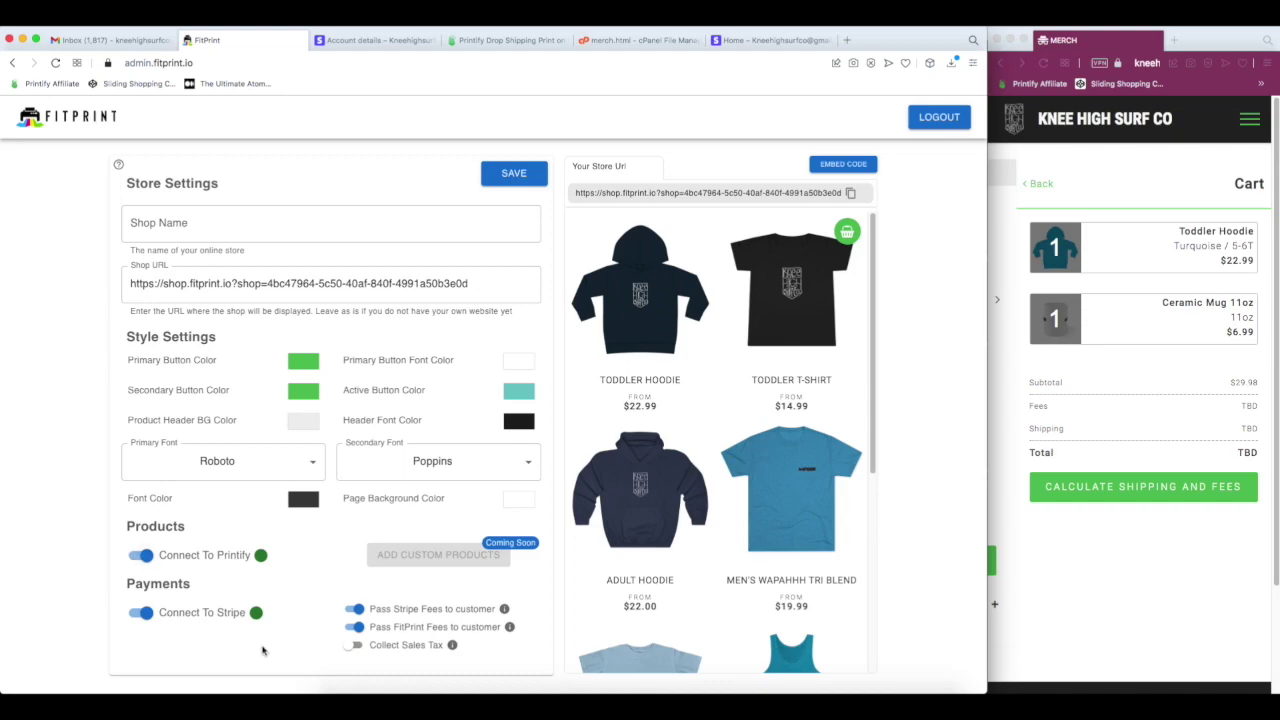
# - Add the Men's Wapahhh Tri Blend, calculate the $26.64 total with fees, and complete the order
pyautogui.click(1030, 183)
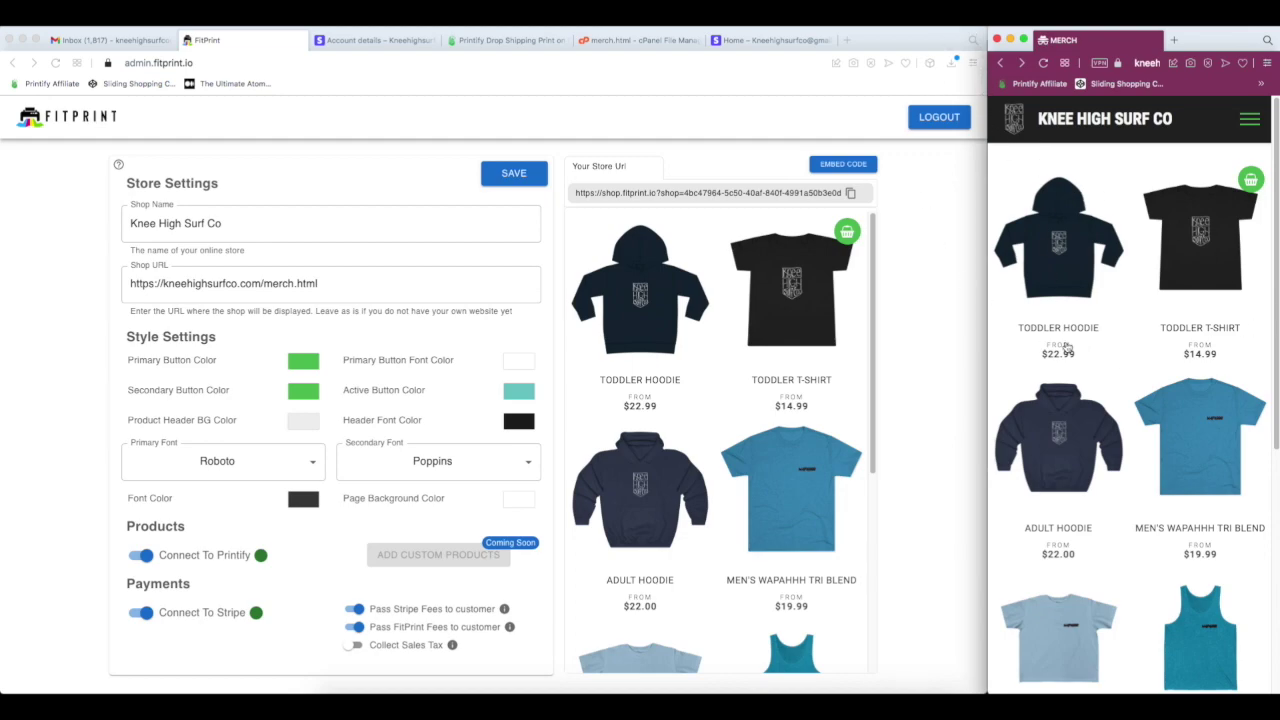
pyautogui.click(1201, 433)
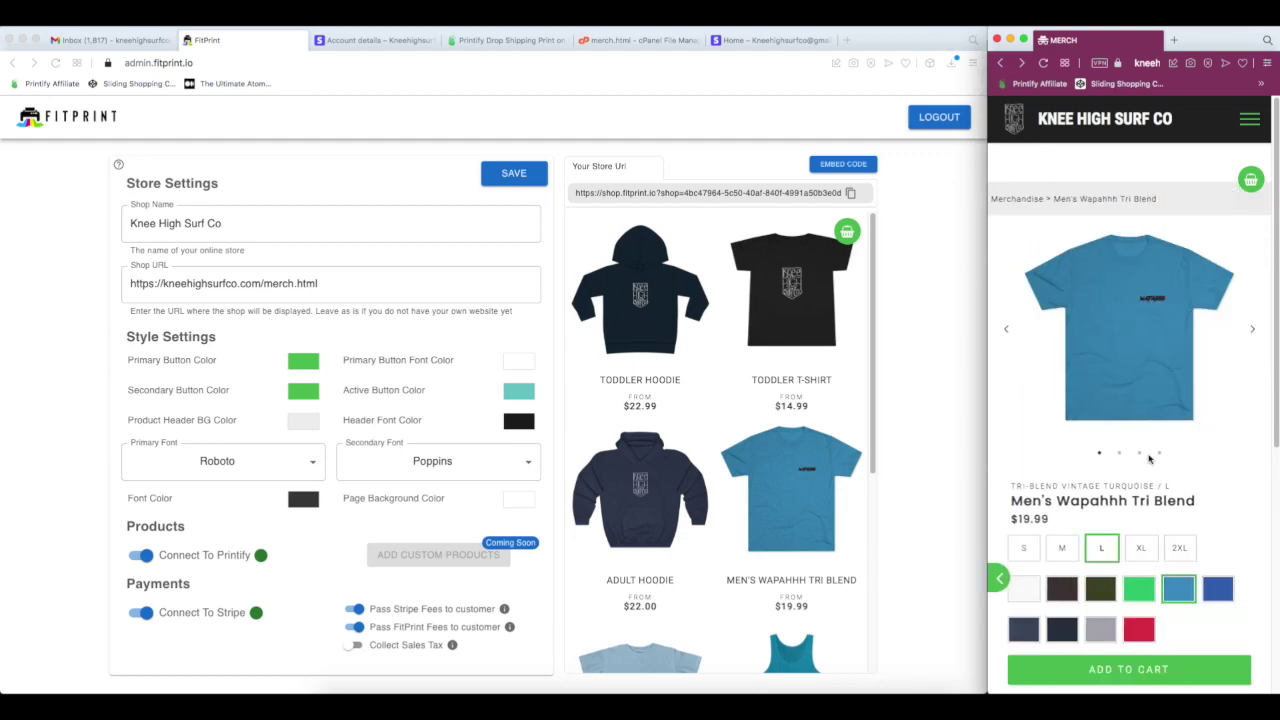
pyautogui.scroll(-1, 1157, 497)
pyautogui.click(1160, 648)
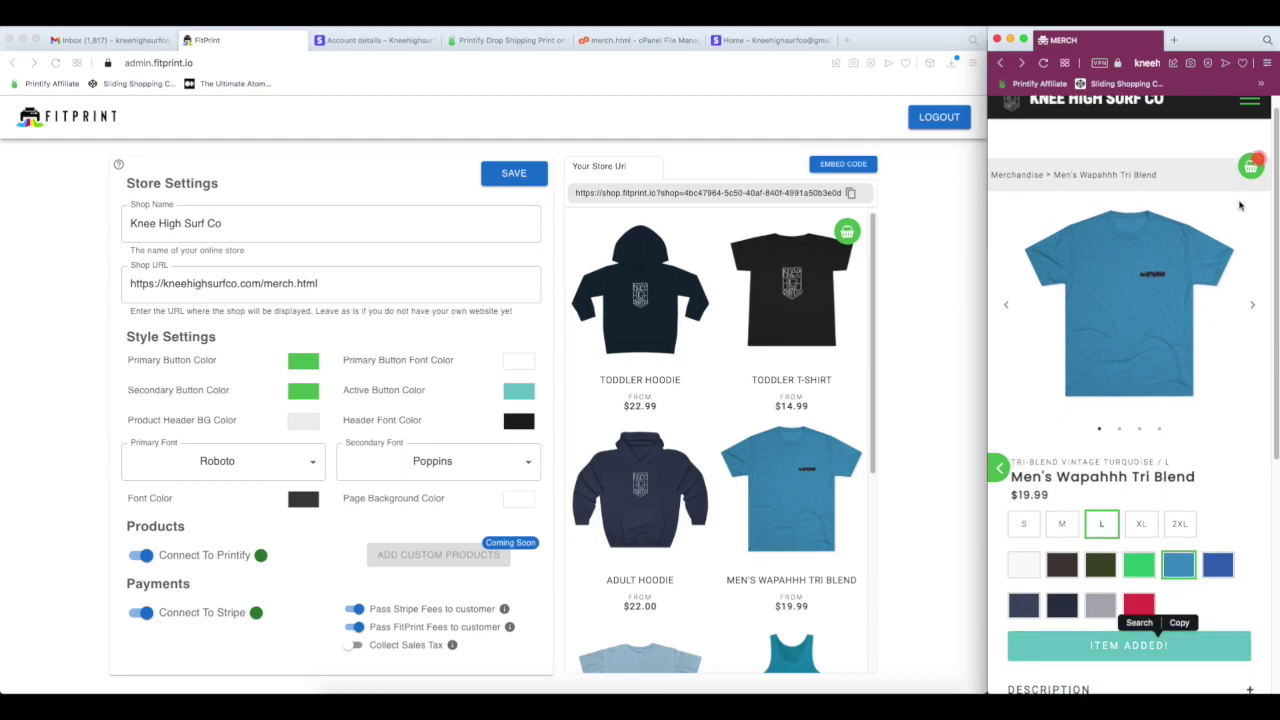
pyautogui.click(1249, 162)
pyautogui.click(1150, 416)
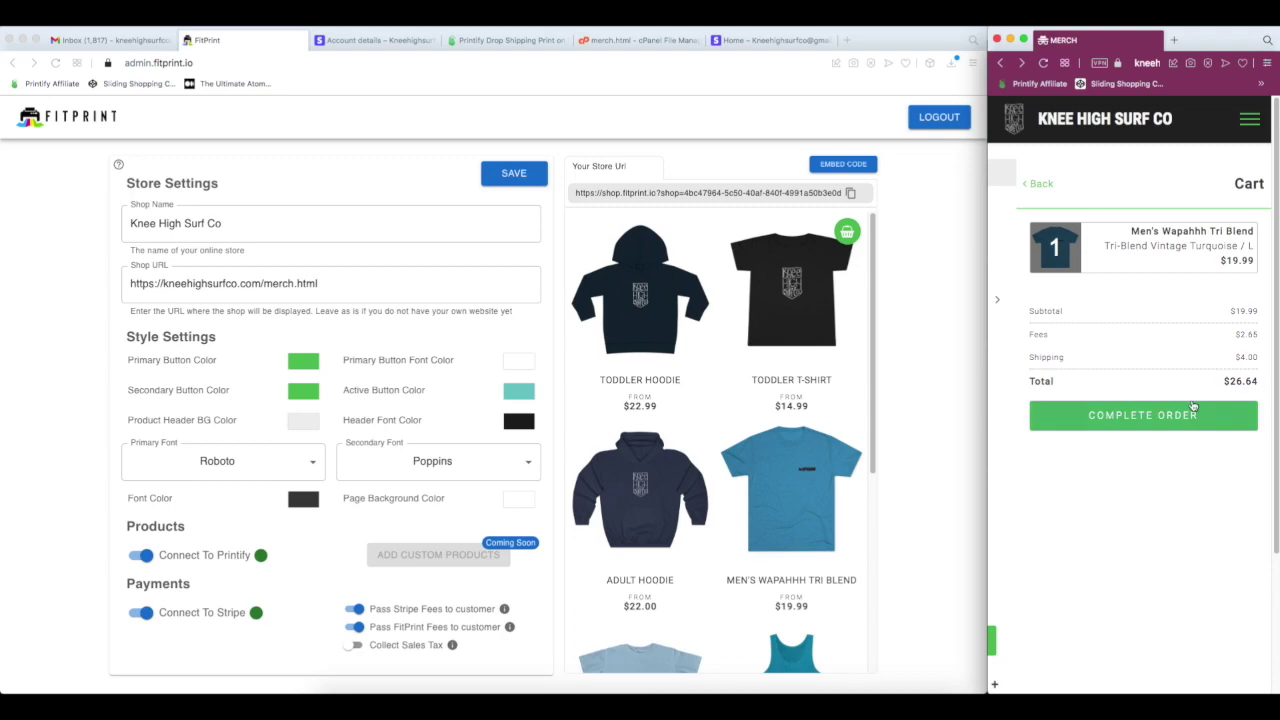
pyautogui.click(1122, 416)
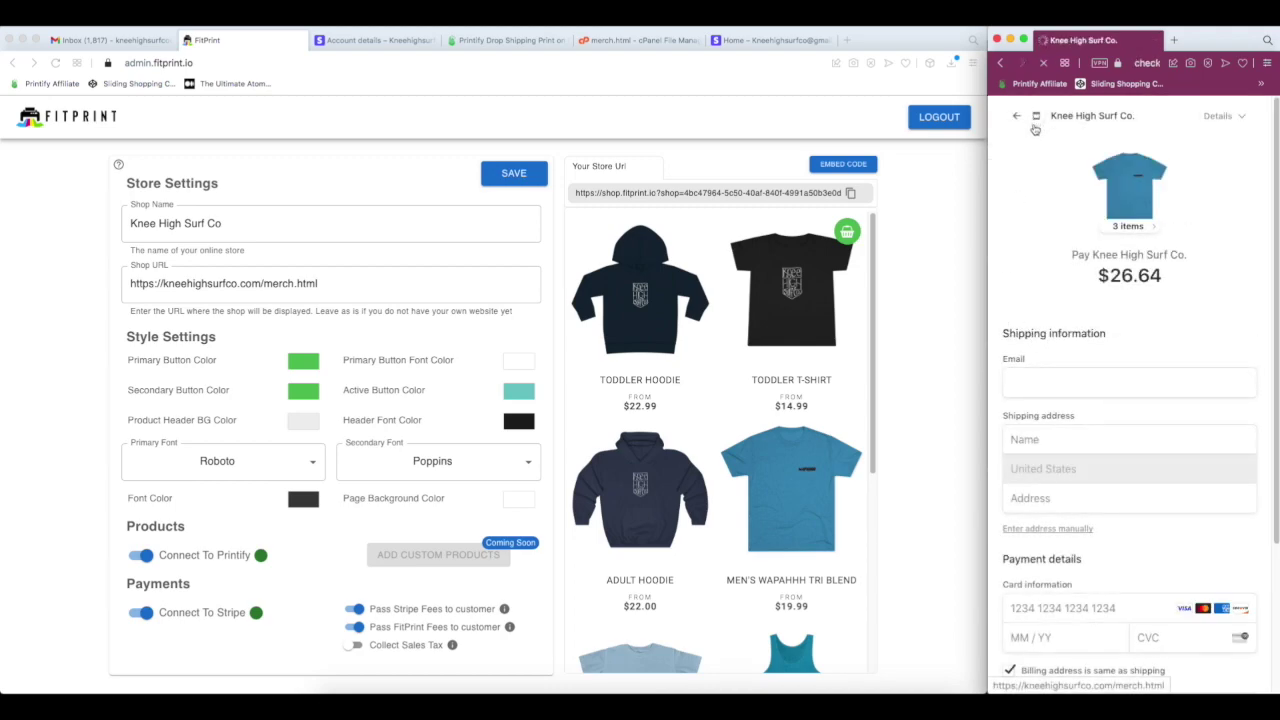
# - Review the Stripe Checkout item, shipping and fee details, then go back to the merch store
pyautogui.click(1128, 227)
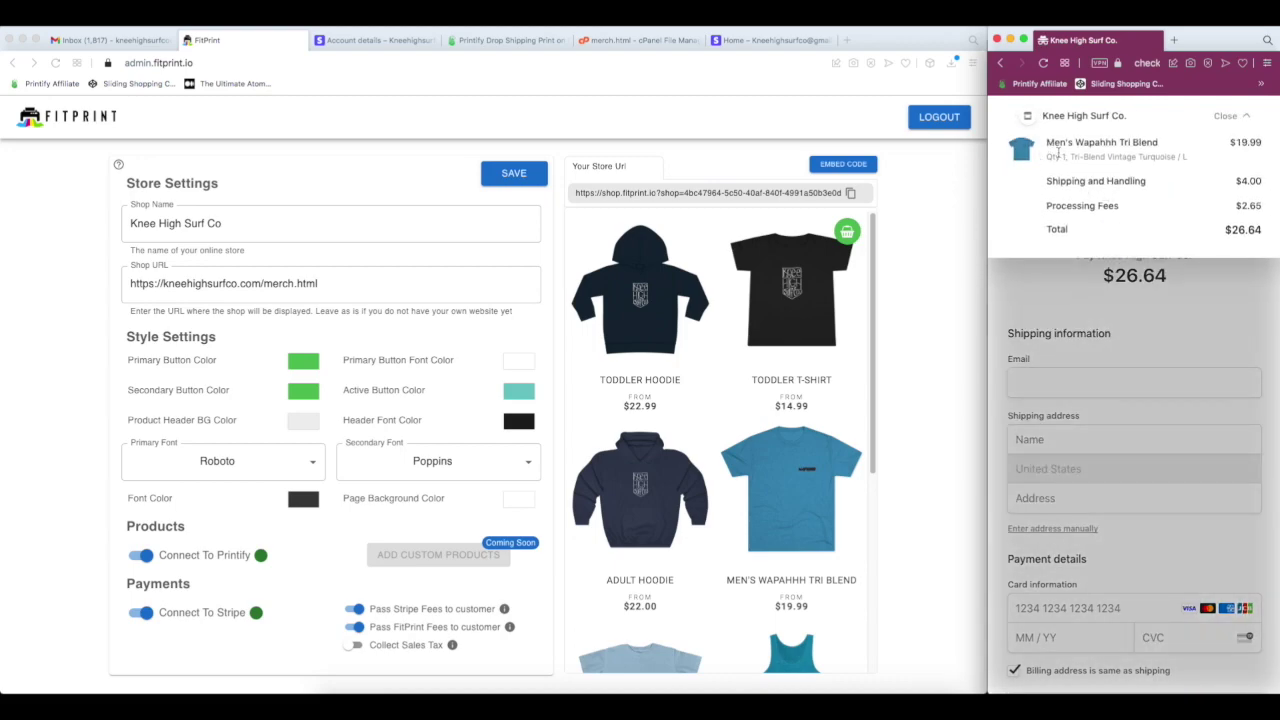
pyautogui.click(1044, 128)
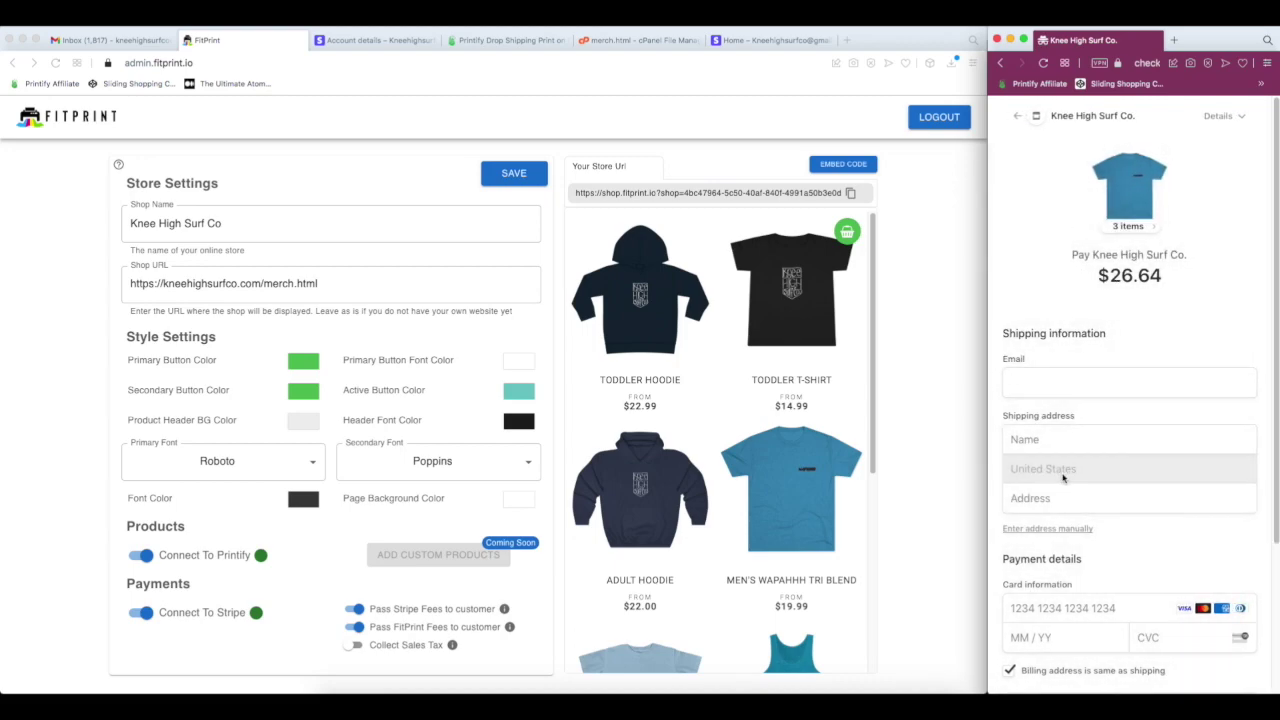
pyautogui.scroll(-2, 1063, 477)
pyautogui.scroll(-2, 1063, 486)
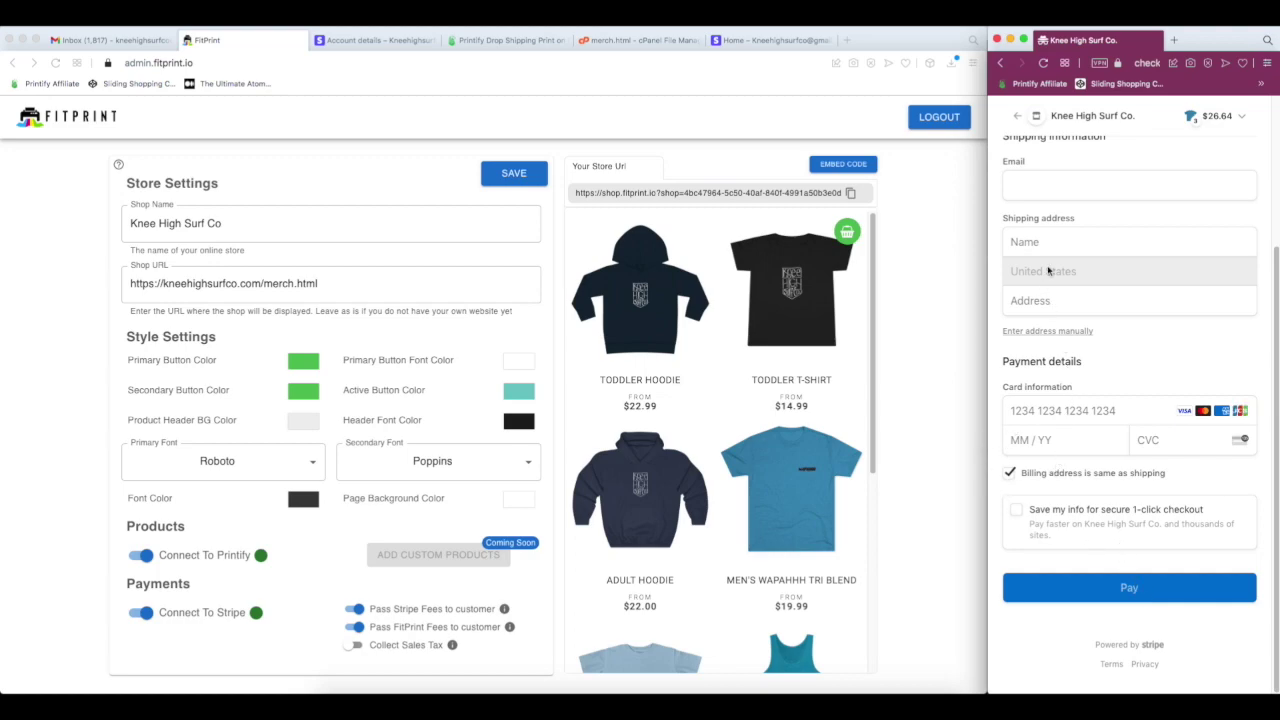
pyautogui.scroll(4, 1050, 420)
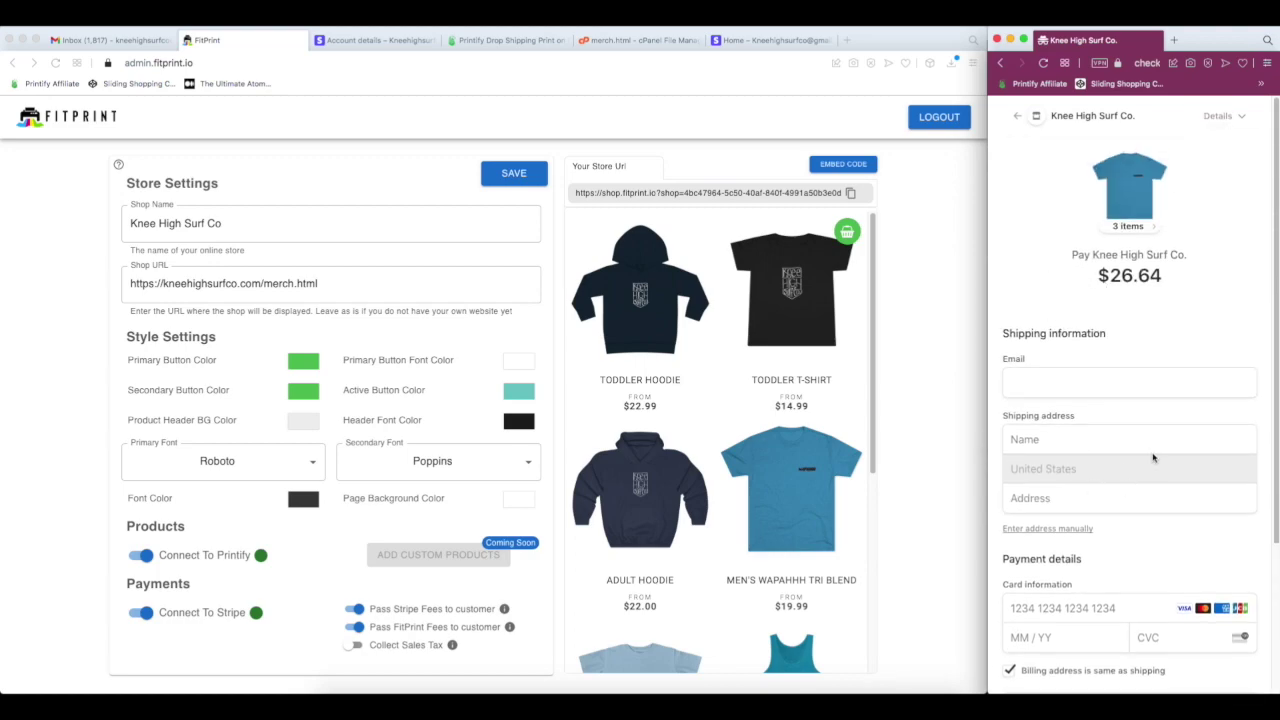
pyautogui.click(1046, 381)
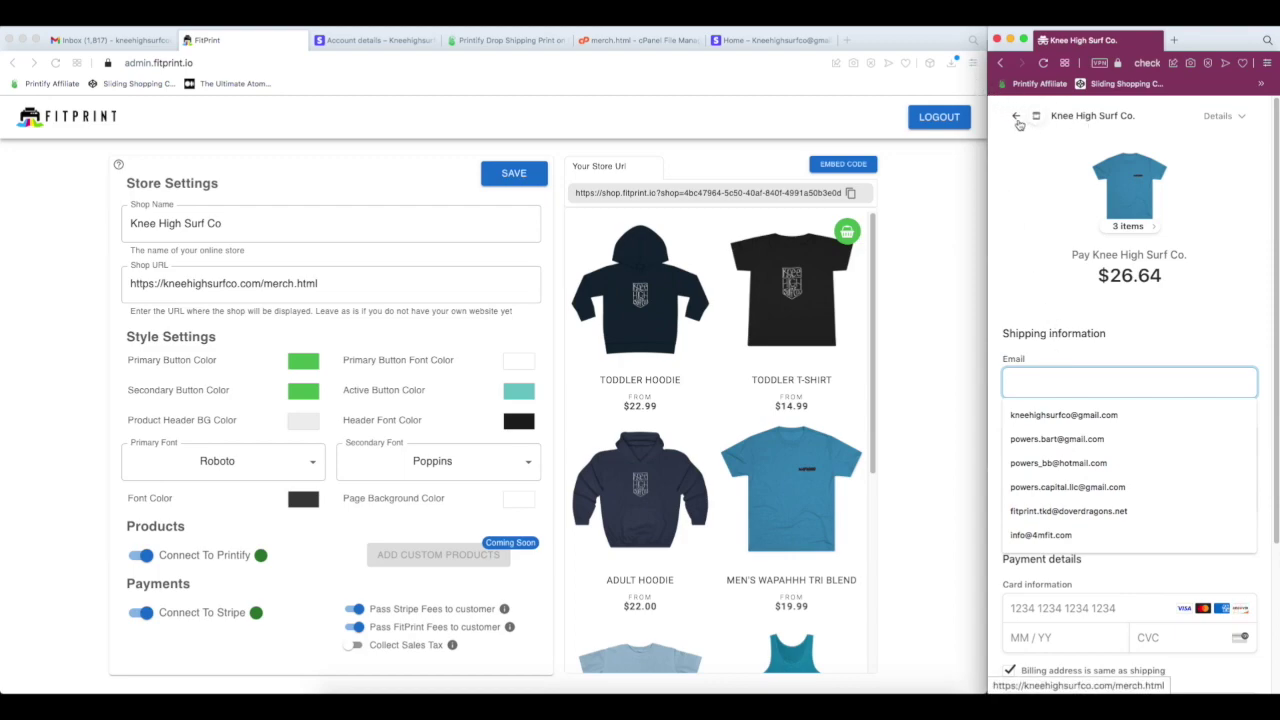
pyautogui.click(1017, 120)
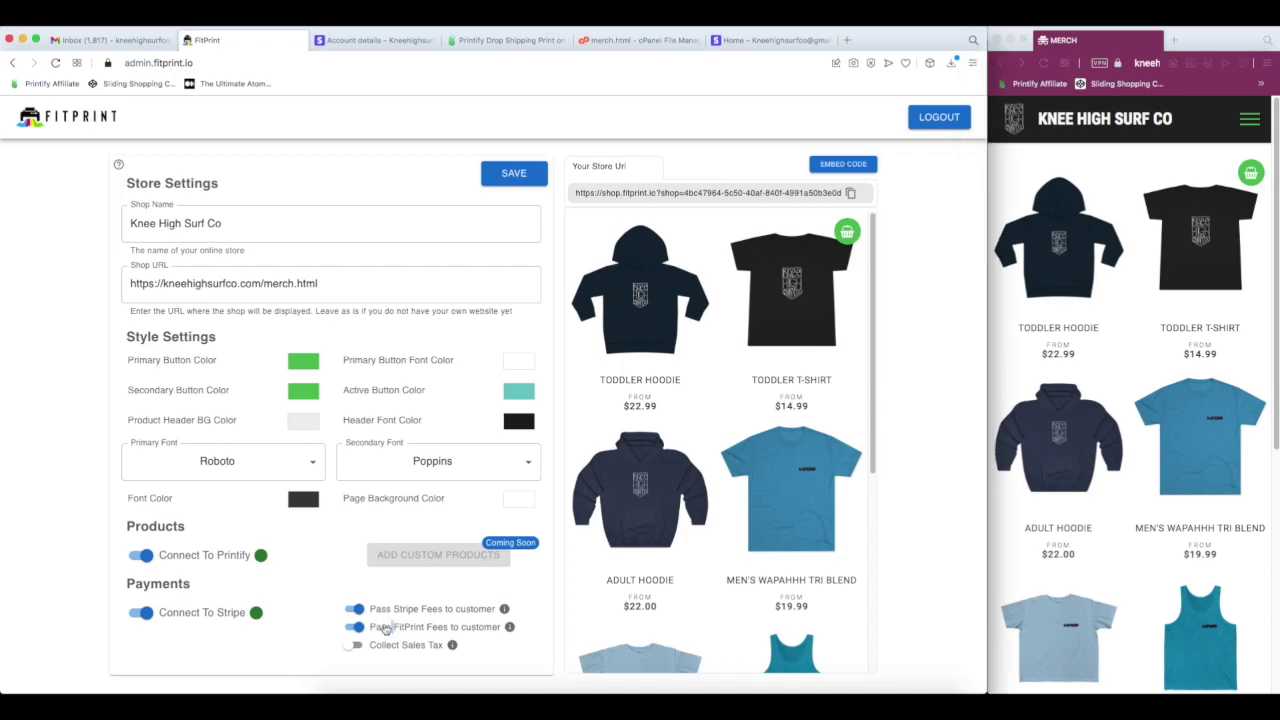
# - Read the Pass FitPrint Fees explanation and look over the Printify product list
pyautogui.click(509, 626)
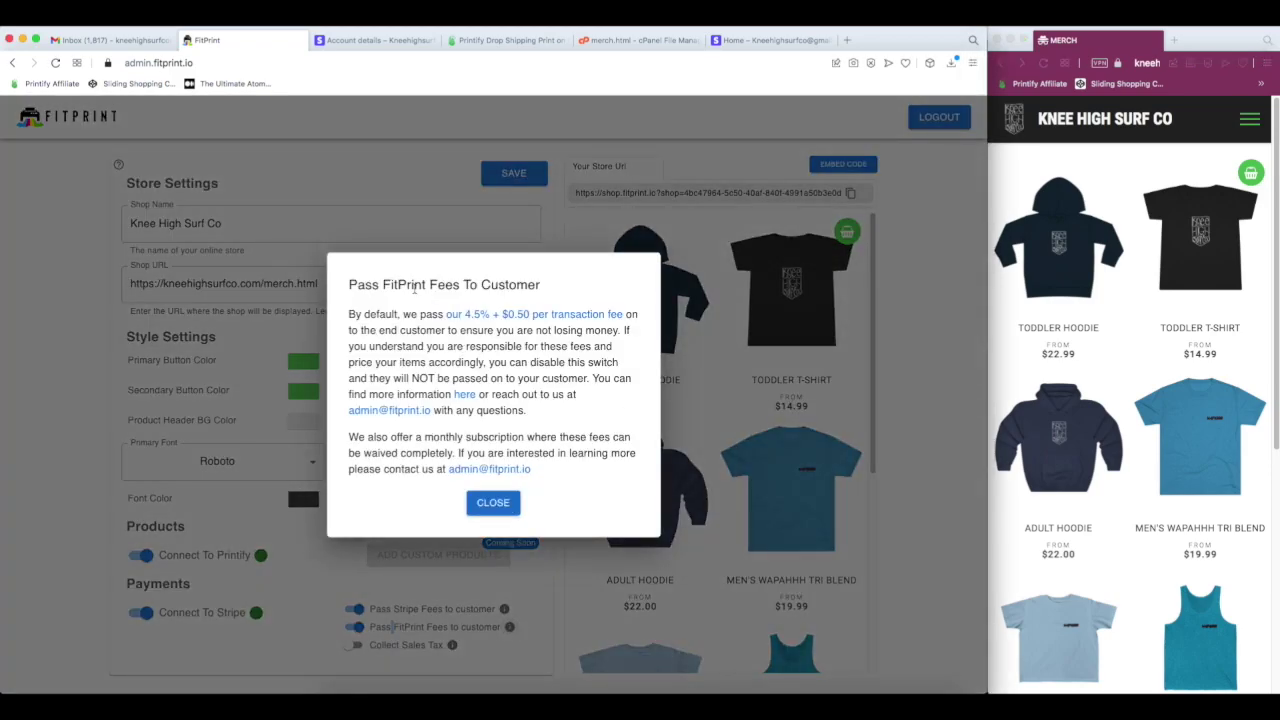
pyautogui.moveTo(445, 314); pyautogui.dragTo(645, 322)
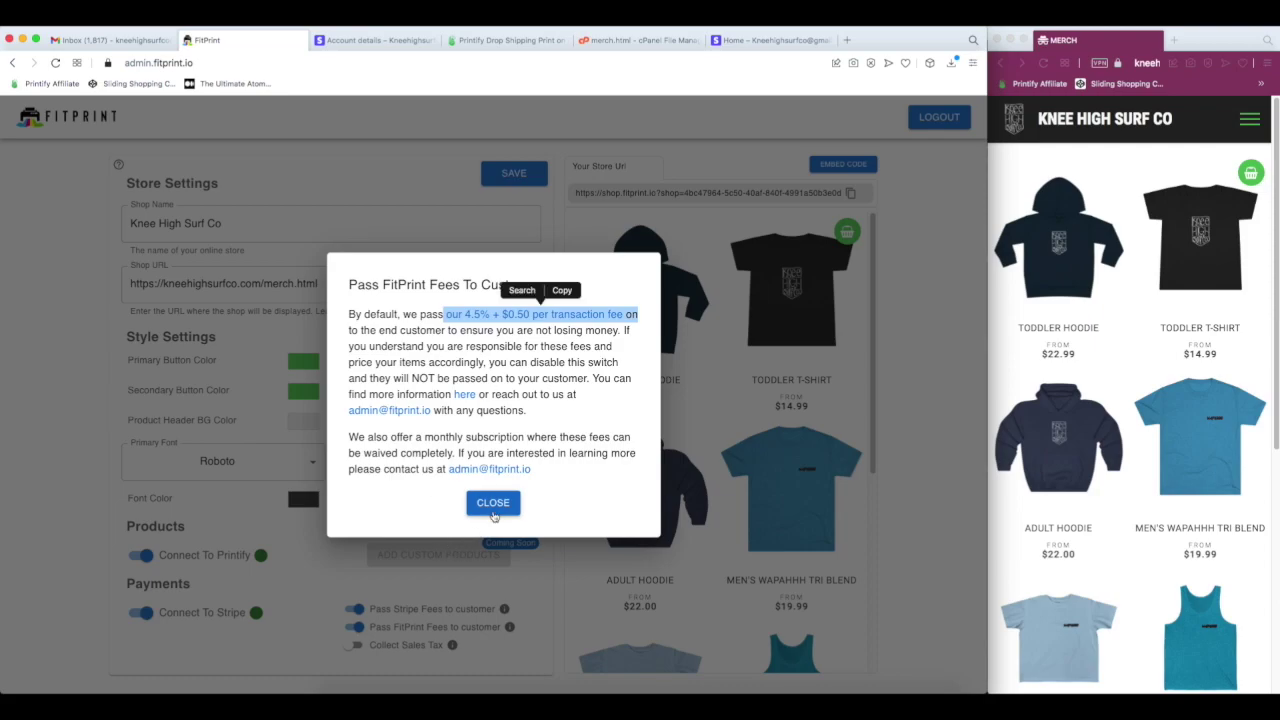
pyautogui.click(492, 502)
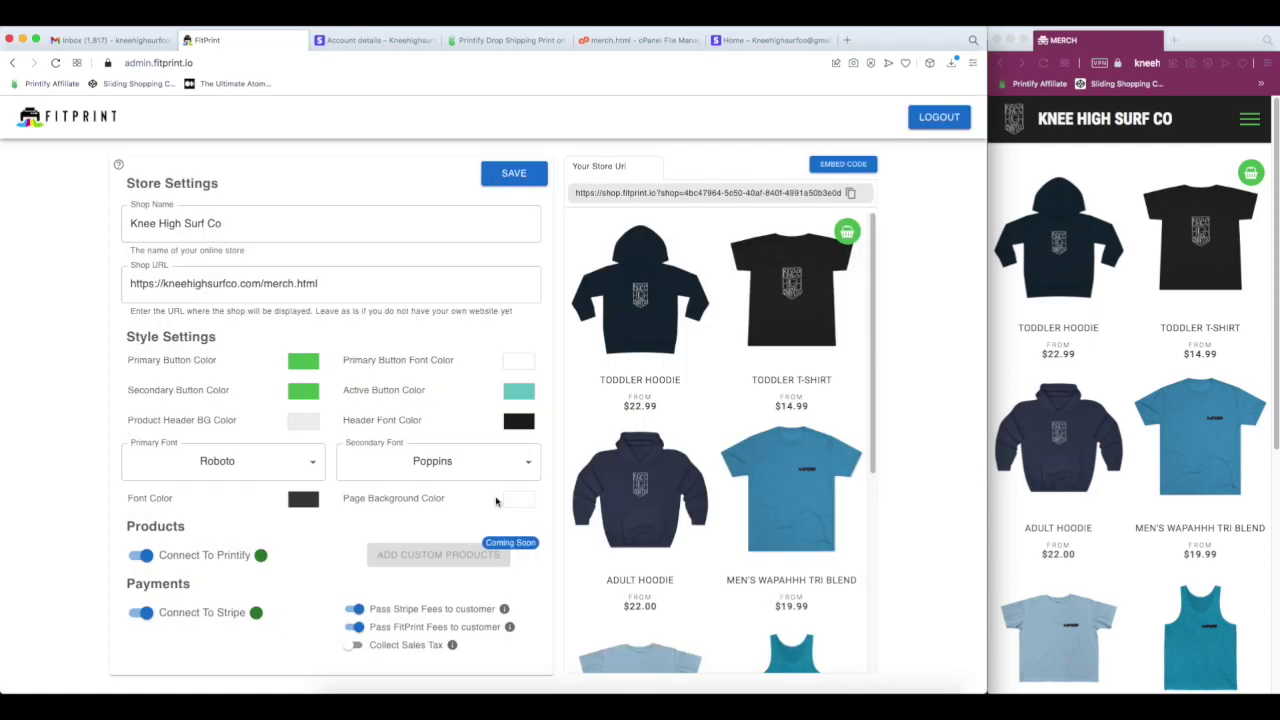
pyautogui.click(505, 40)
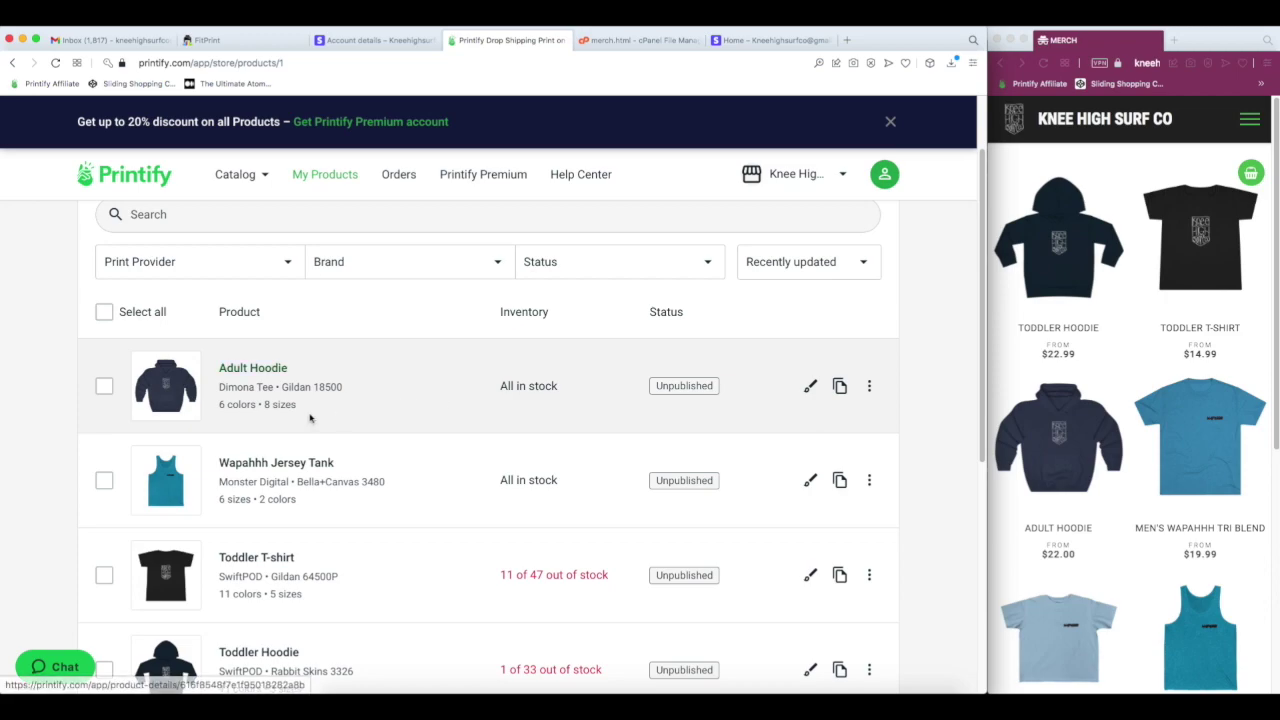
pyautogui.scroll(-3, 330, 430)
pyautogui.scroll(-2, 325, 437)
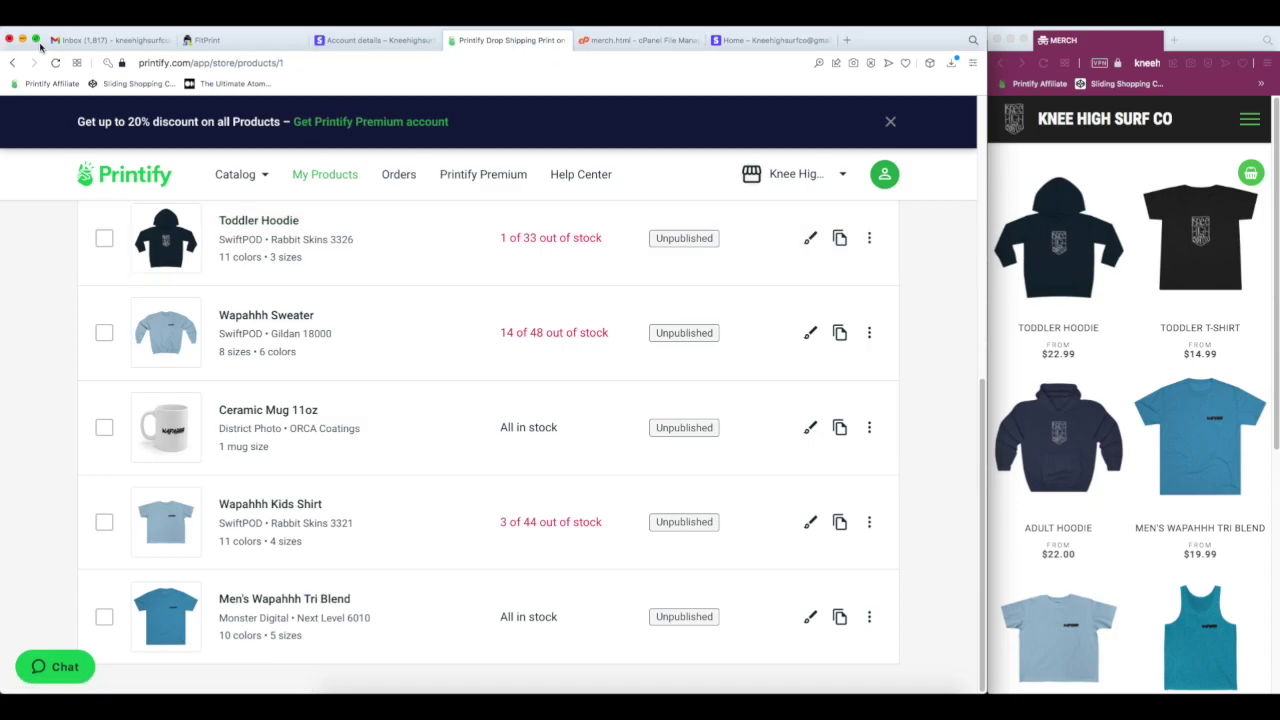
pyautogui.click(210, 40)
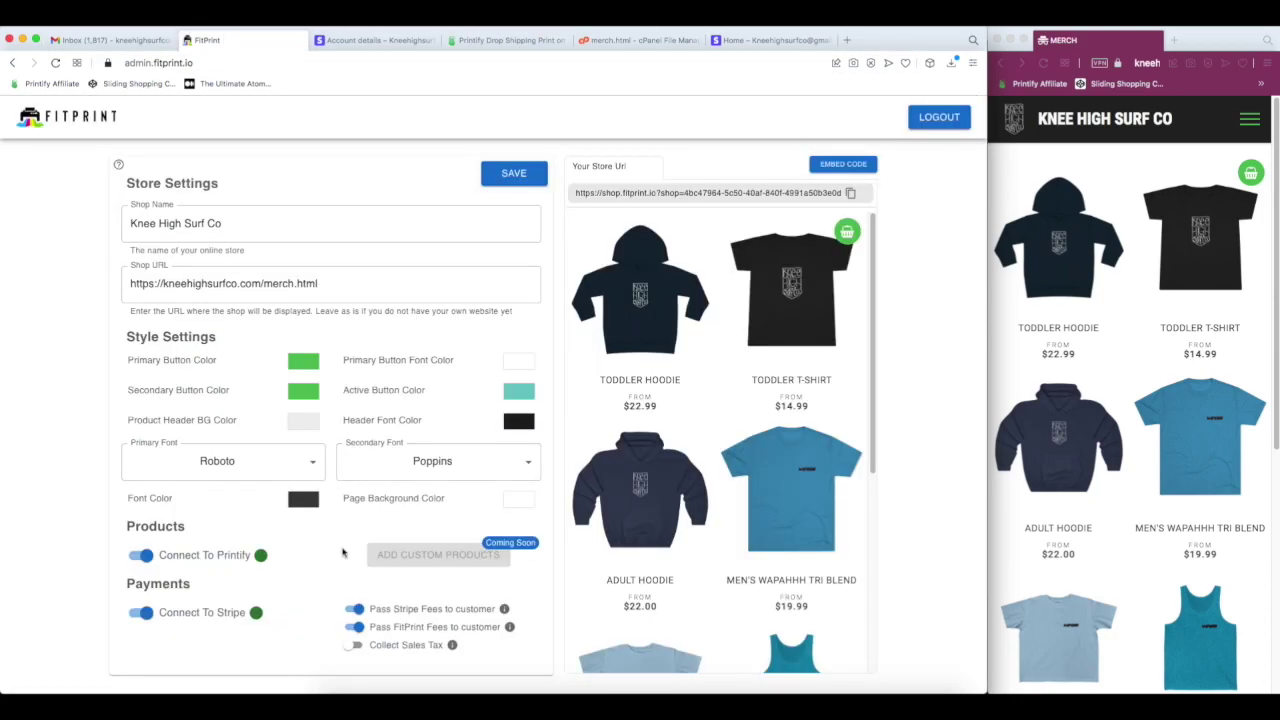
# - Turn off Pass FitPrint Fees and Pass Stripe Fees, confirm both, and save settings
pyautogui.click(358, 627)
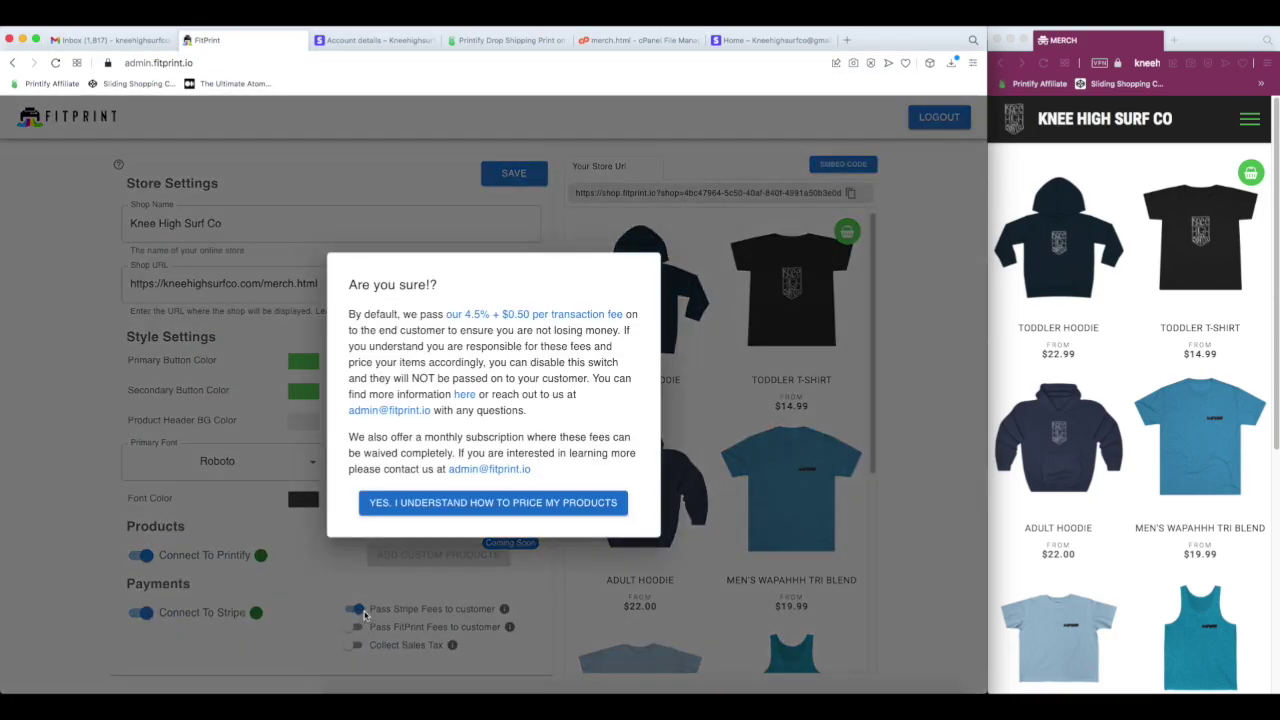
pyautogui.click(452, 511)
pyautogui.click(358, 609)
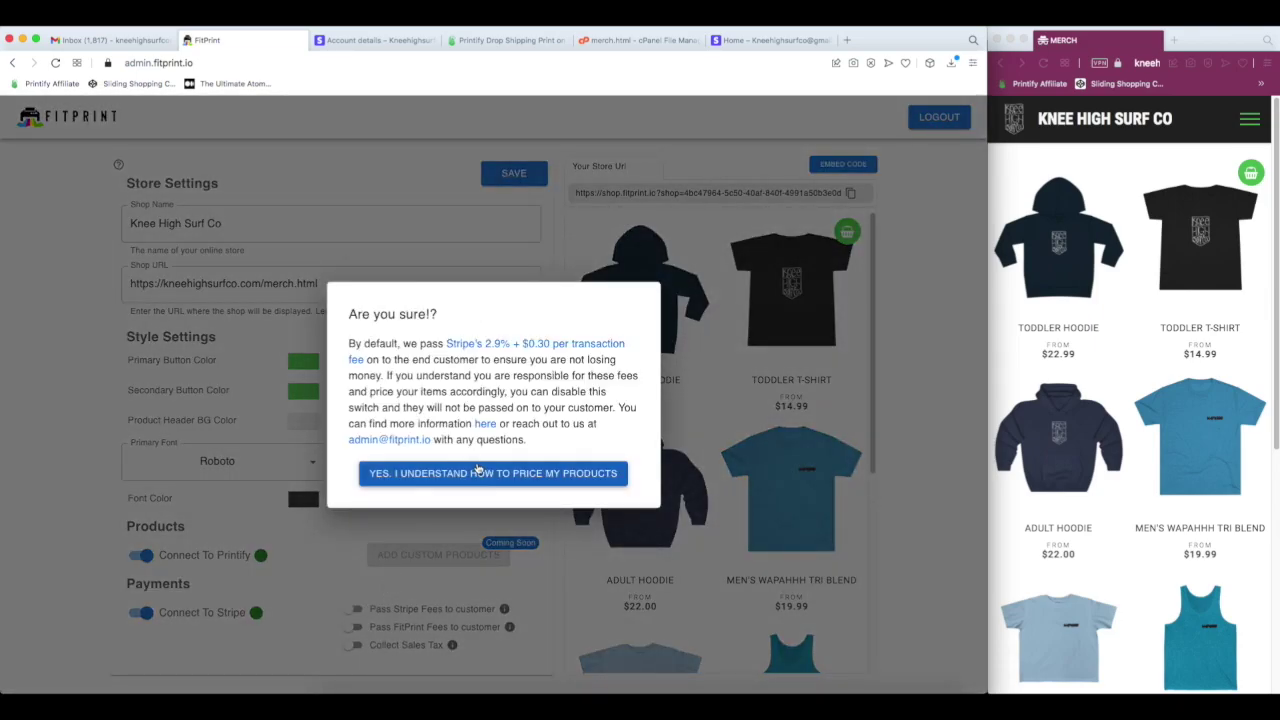
pyautogui.moveTo(445, 343); pyautogui.dragTo(651, 349)
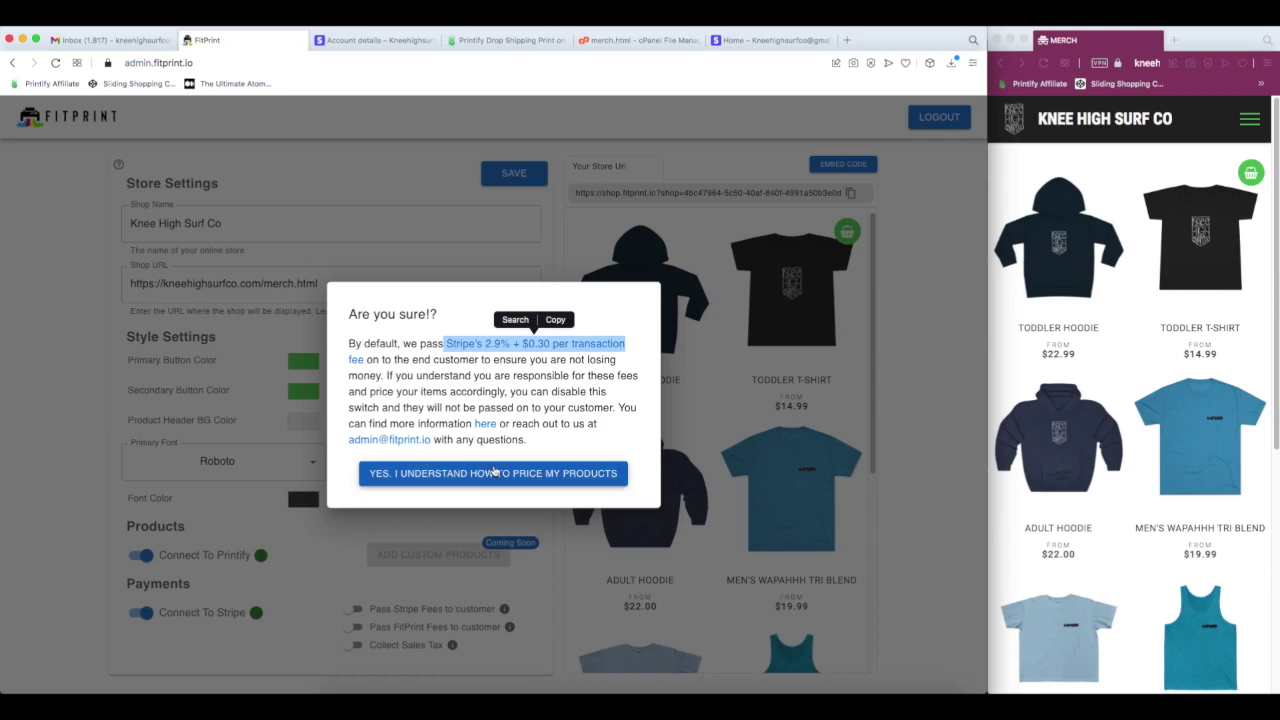
pyautogui.click(493, 472)
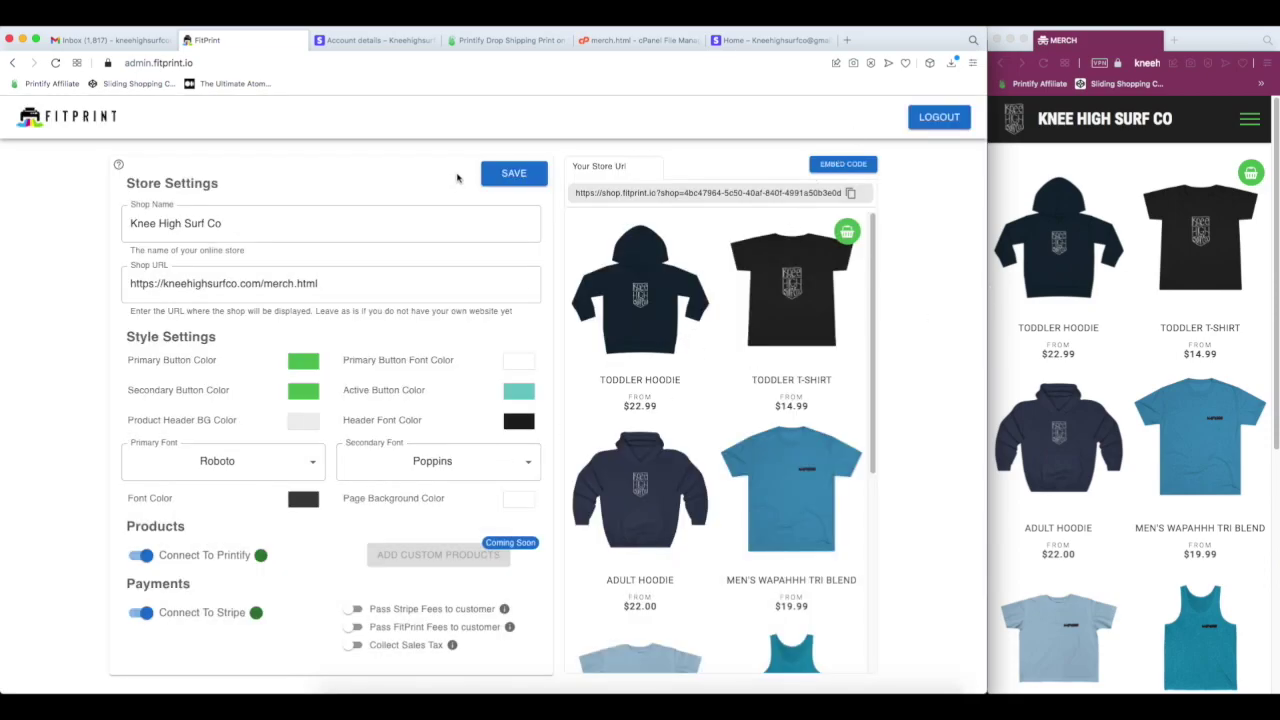
pyautogui.click(514, 175)
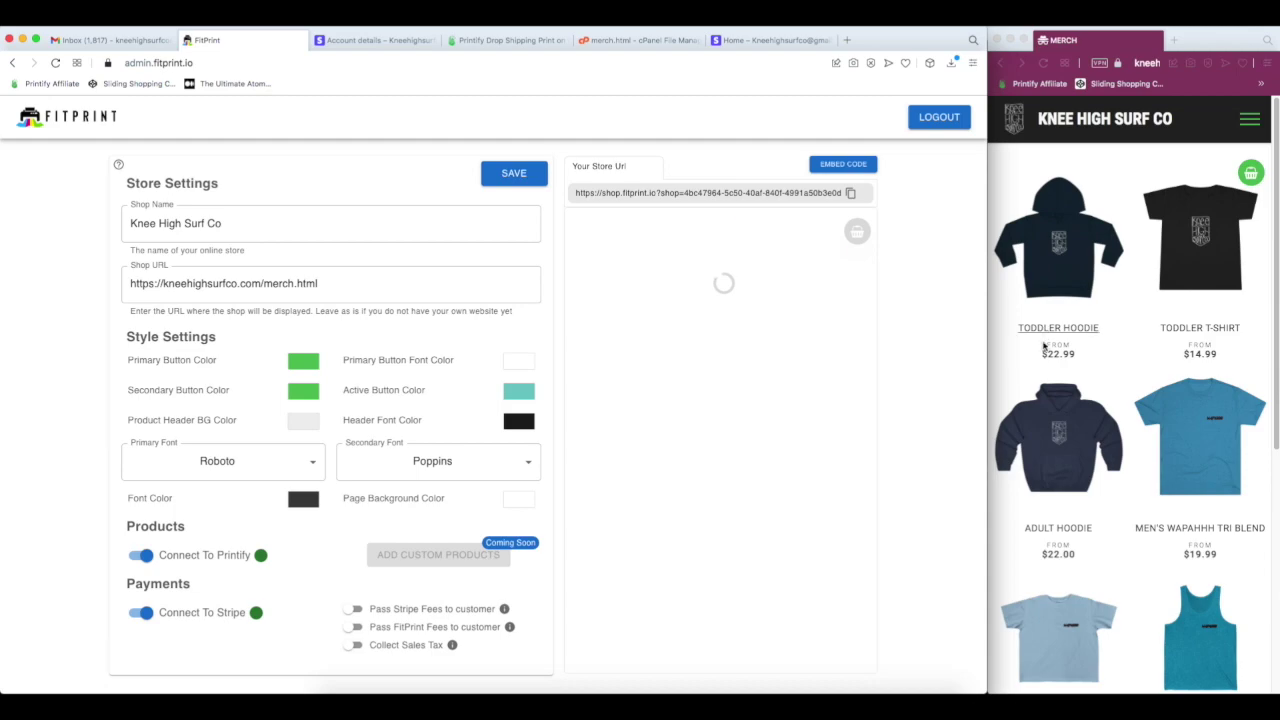
# - Check out a navy 5-6T Toddler Hoodie at $26.99 with $0.00 fees, then return
pyautogui.click(1062, 250)
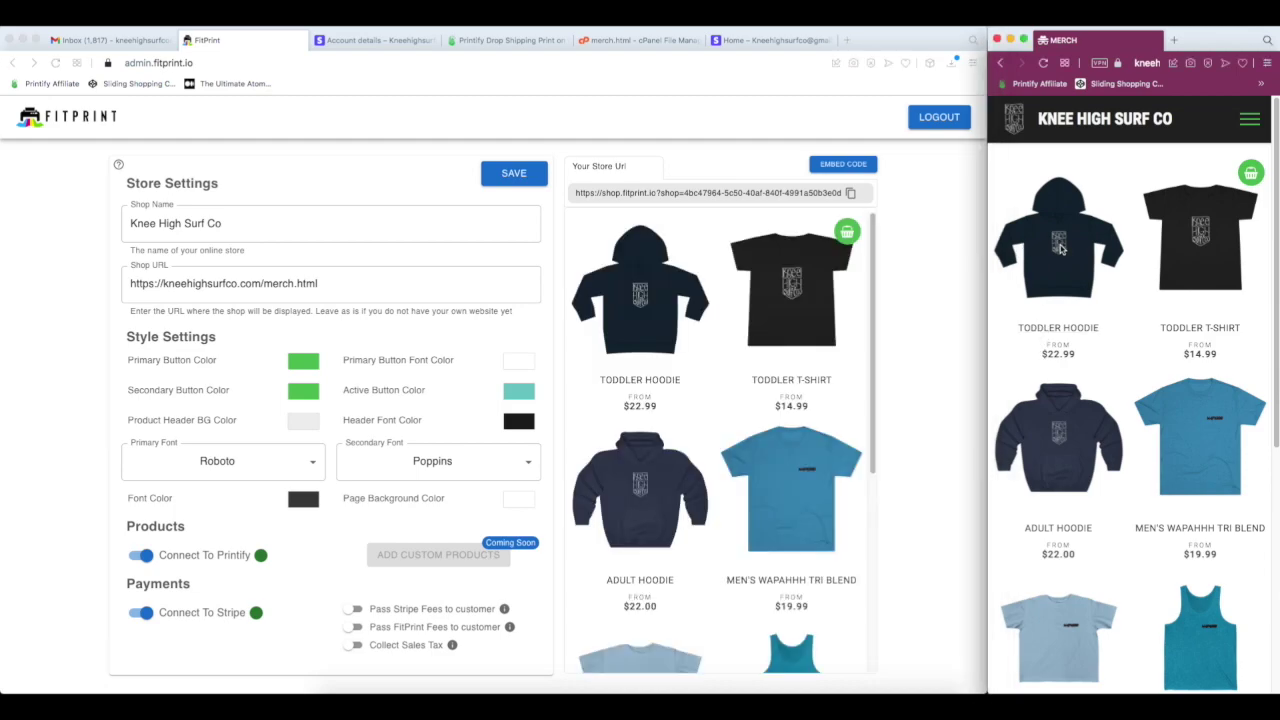
pyautogui.scroll(-3, 1075, 451)
pyautogui.click(1108, 560)
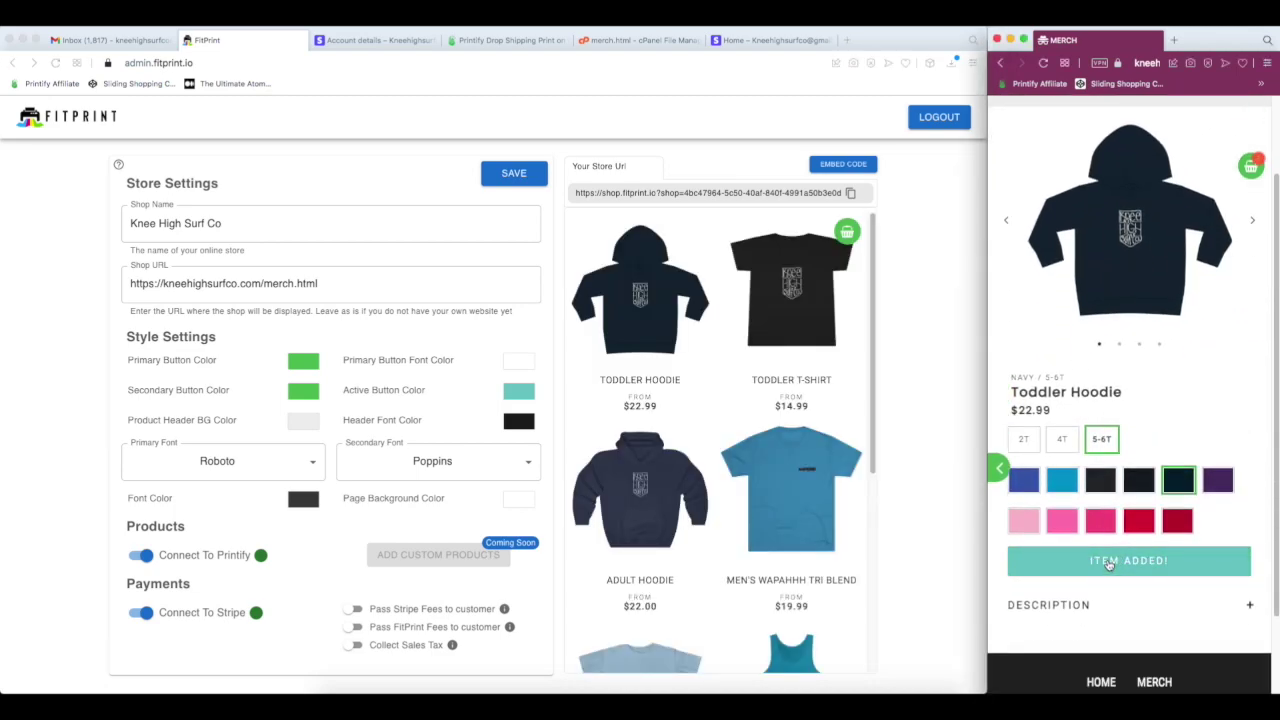
pyautogui.click(1248, 162)
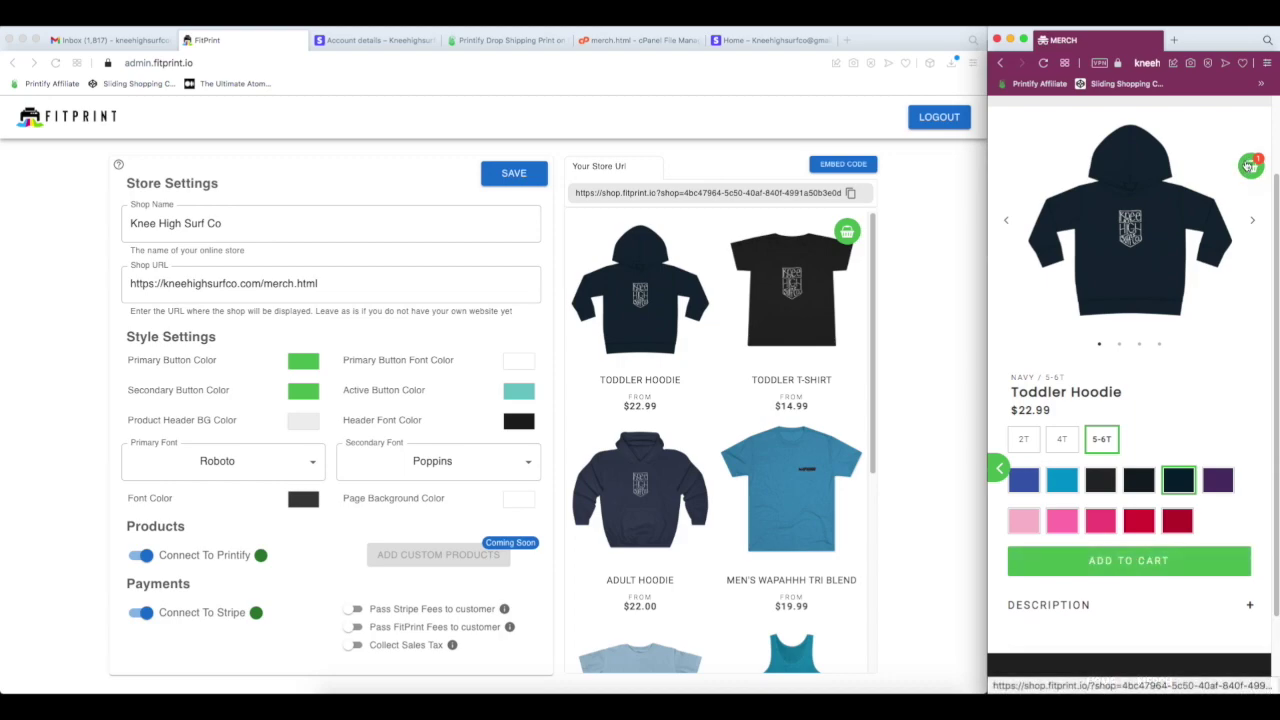
pyautogui.click(1130, 426)
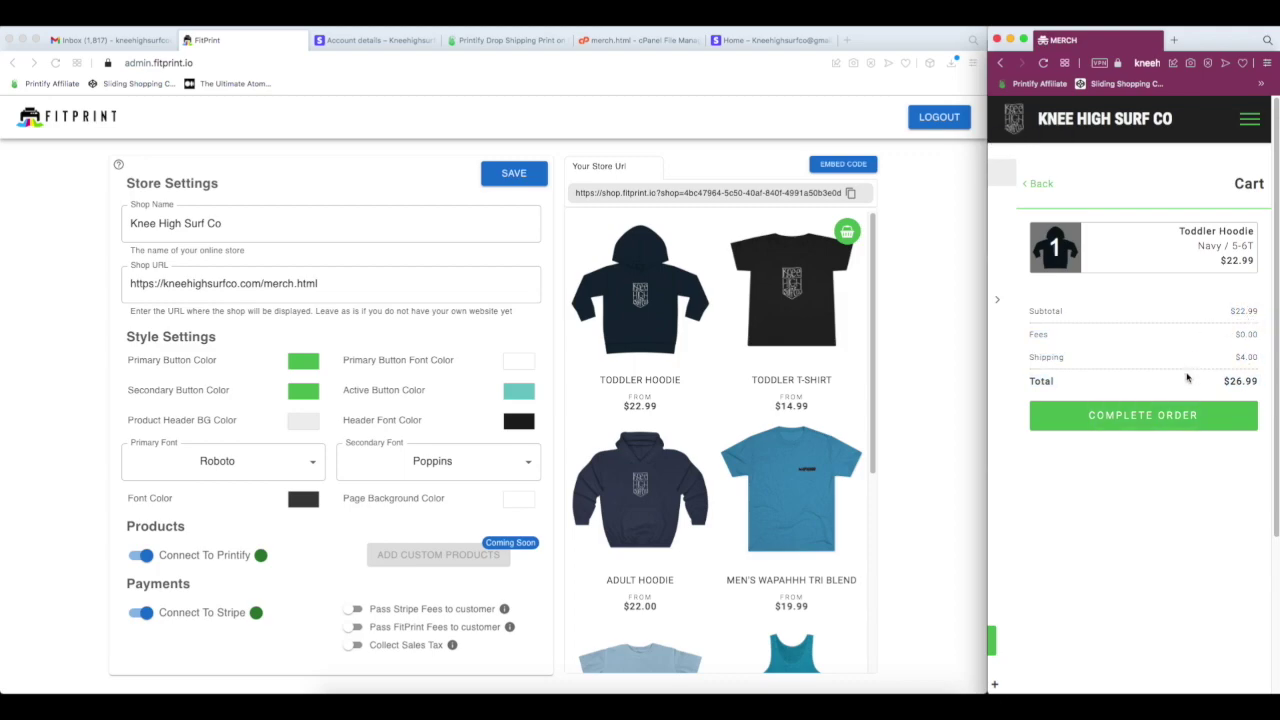
pyautogui.click(1150, 412)
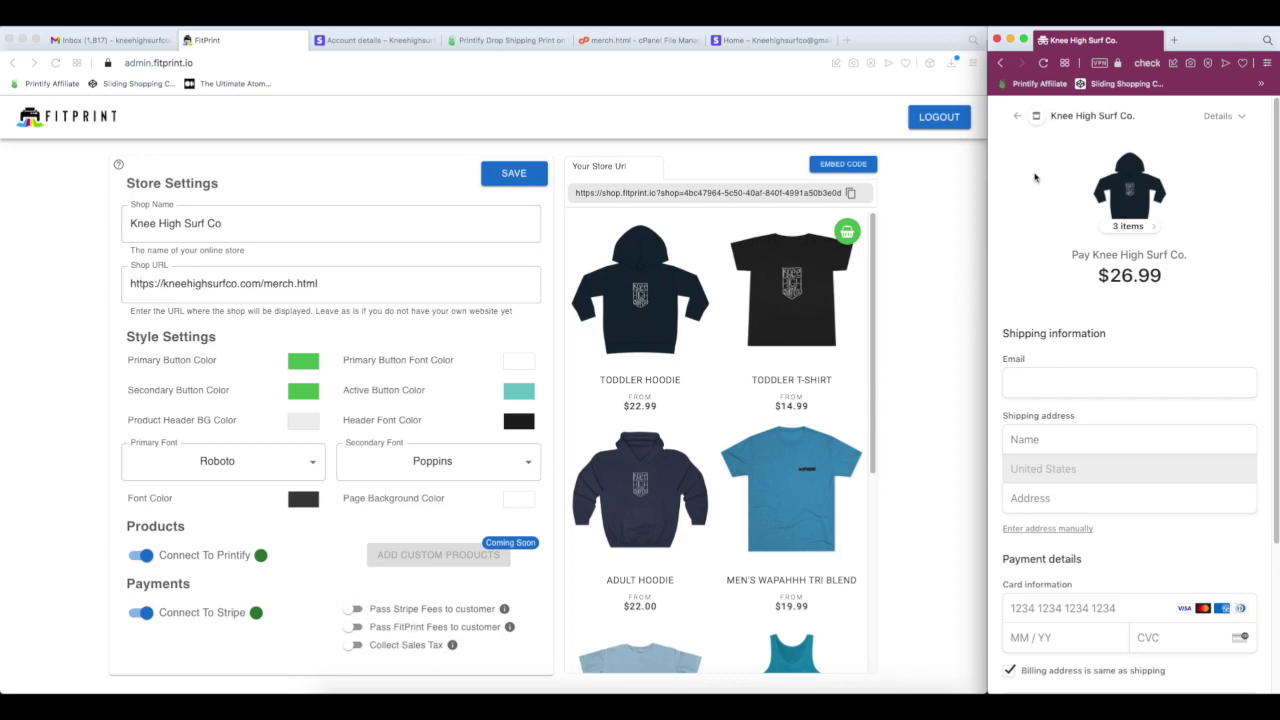
pyautogui.click(1020, 117)
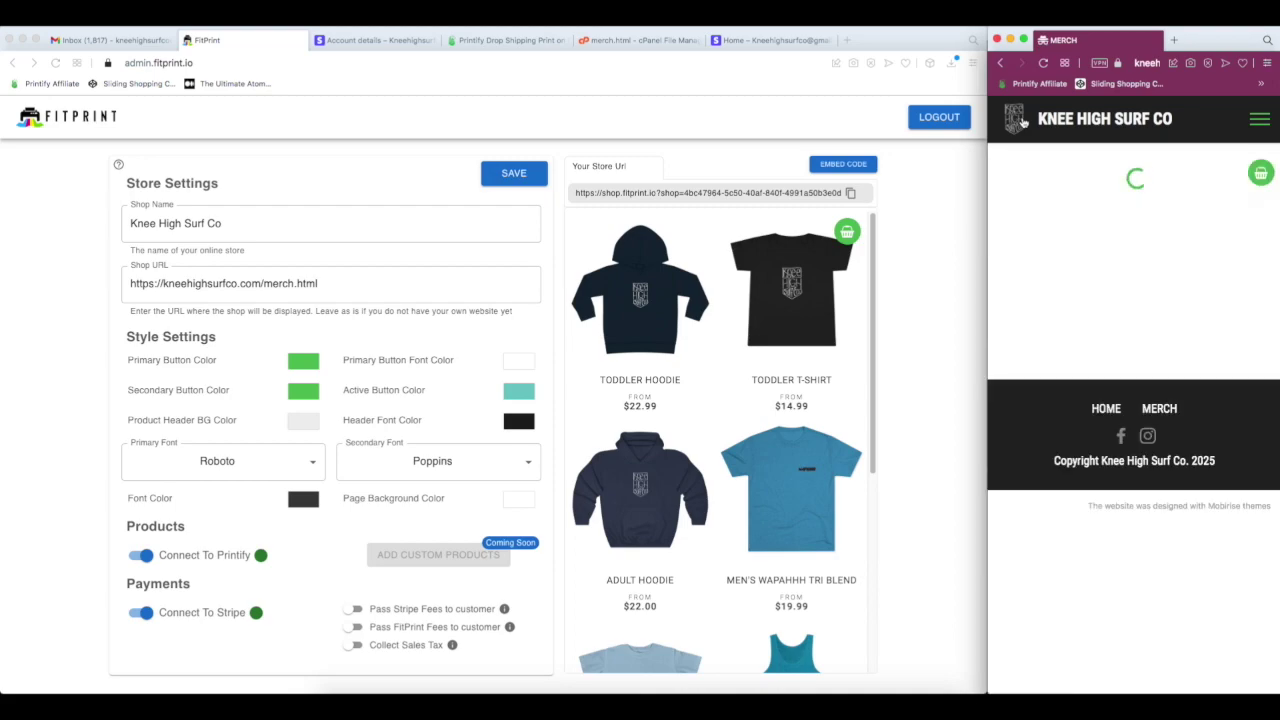
# - Set the store's primary font to Courier, save, and reload the merch page
pyautogui.click(500, 266)
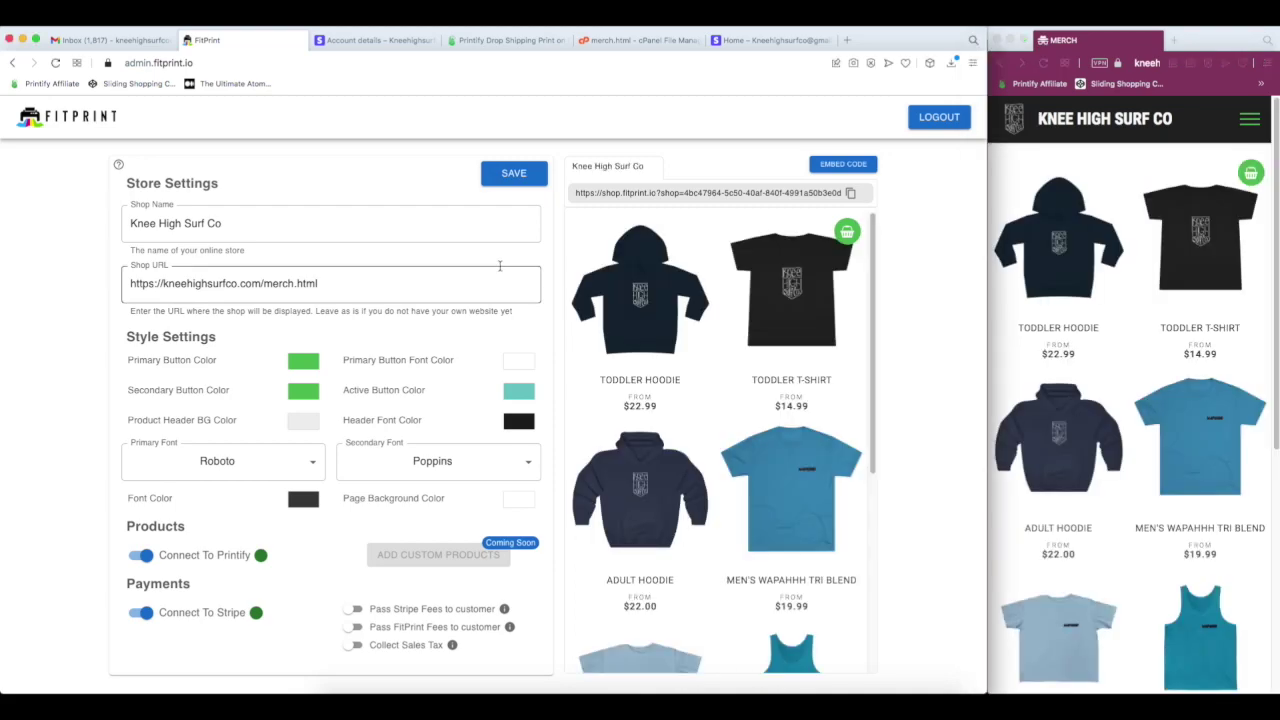
pyautogui.click(309, 466)
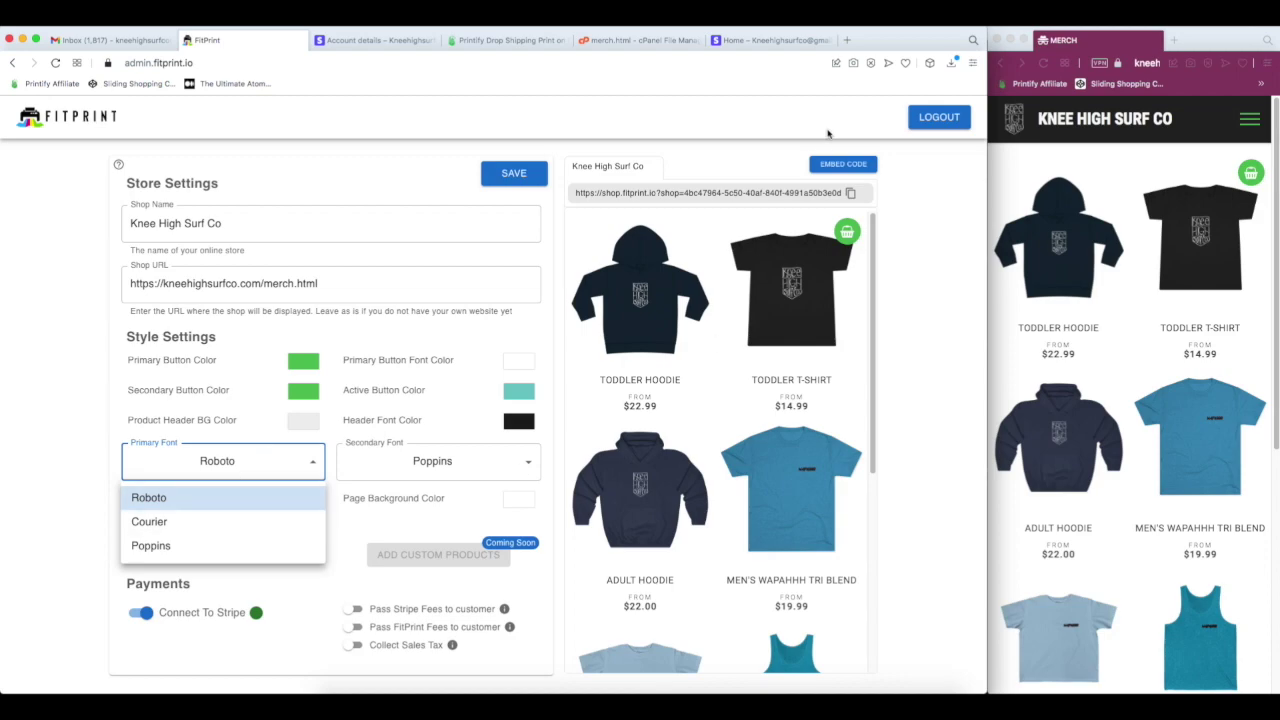
pyautogui.click(212, 524)
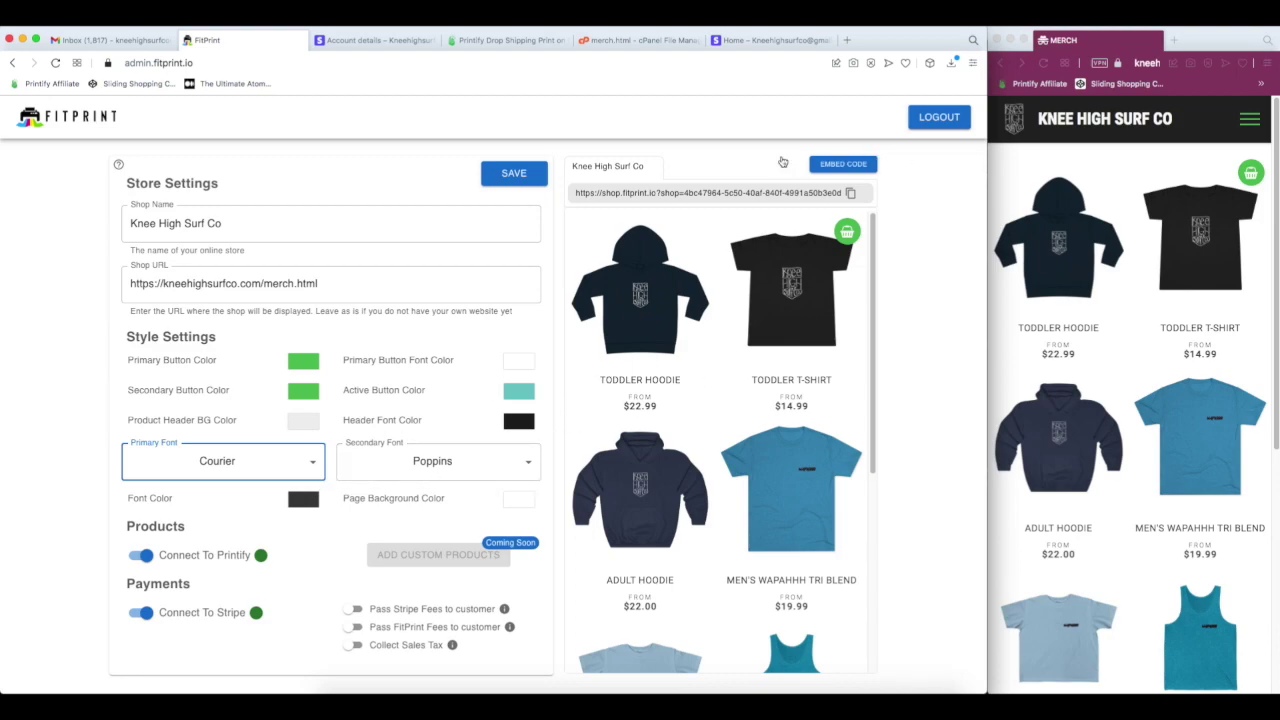
pyautogui.click(514, 173)
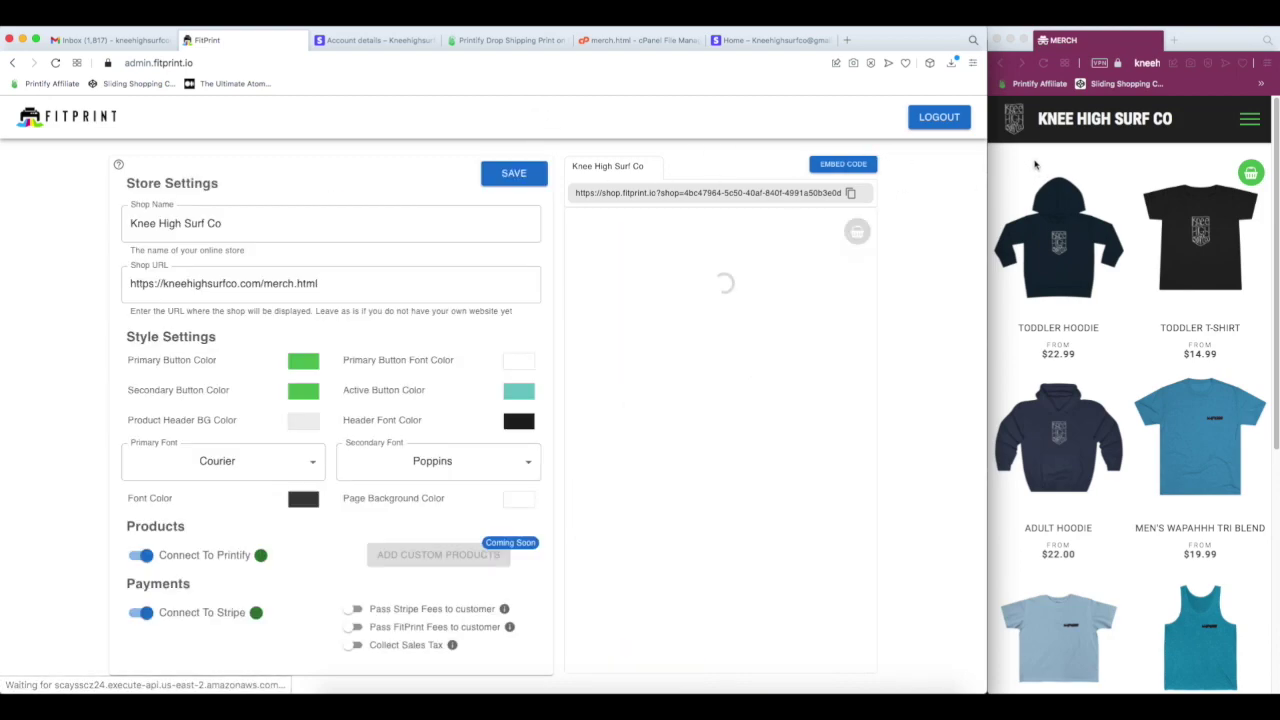
pyautogui.click(1043, 63)
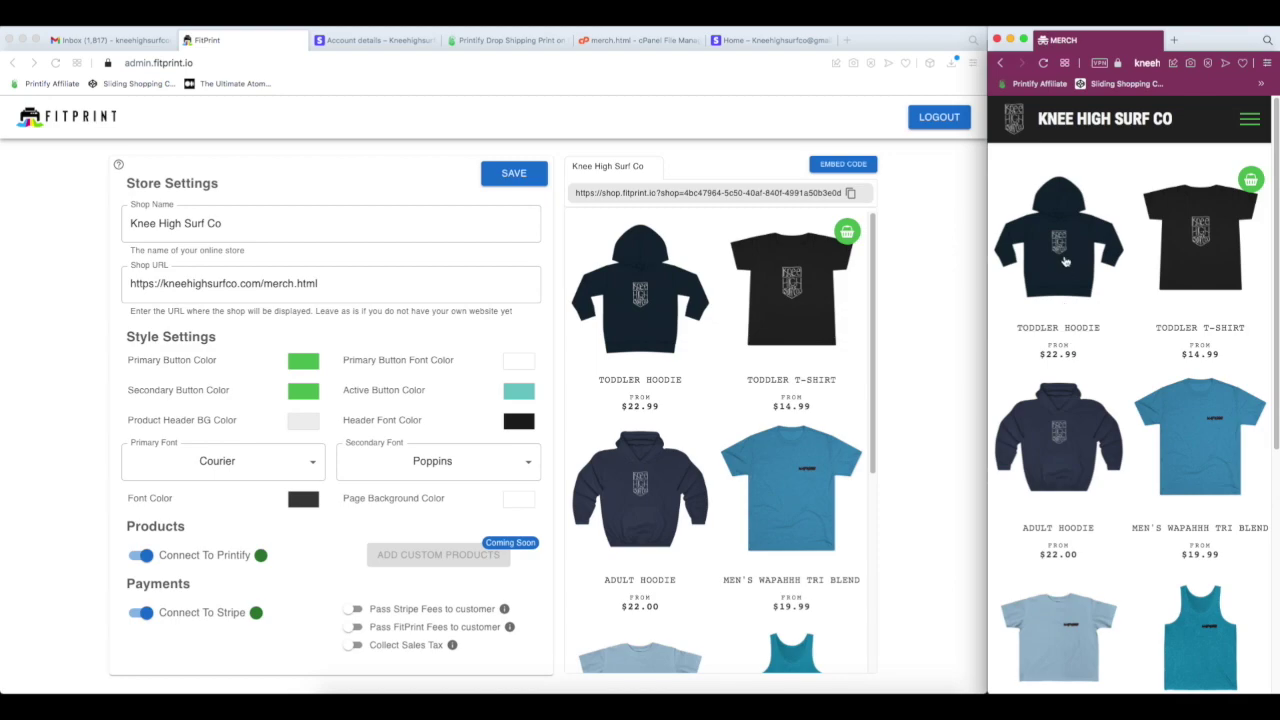
# - Check the Toddler Hoodie page and its description in Courier, then widen the store window
pyautogui.click(1065, 261)
pyautogui.scroll(-4, 1141, 325)
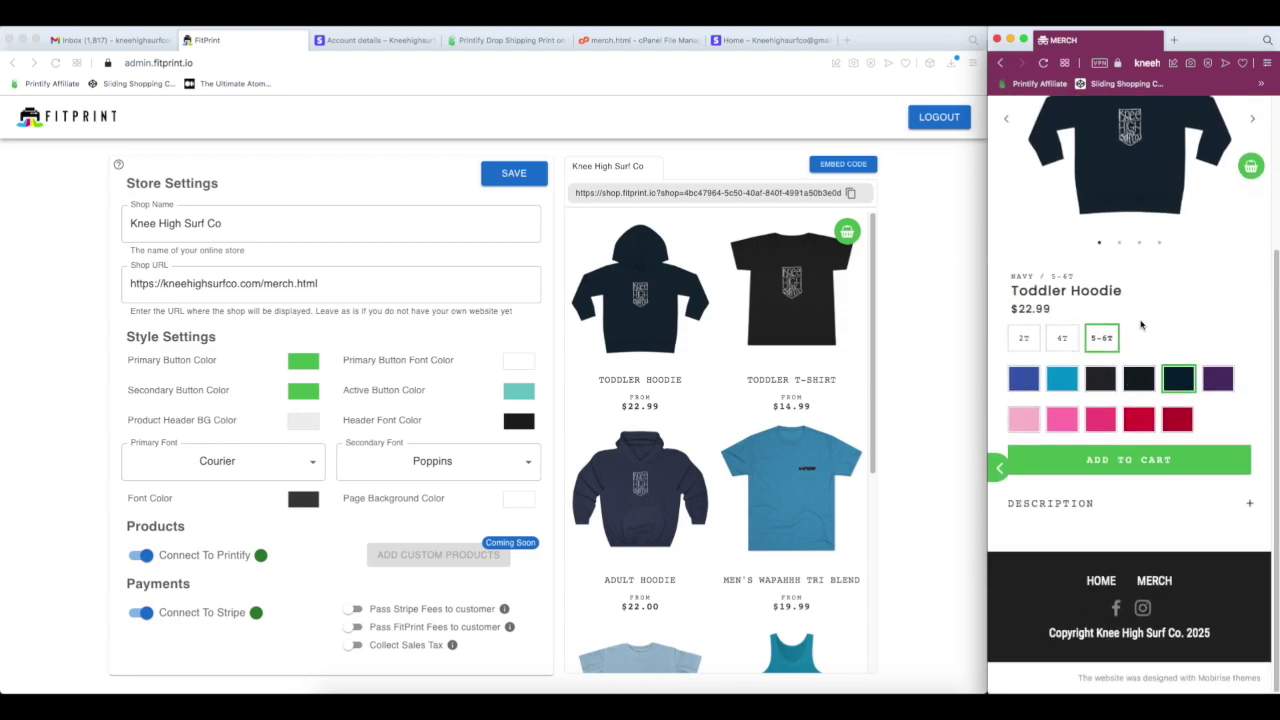
pyautogui.scroll(4, 1141, 325)
pyautogui.scroll(-4, 1141, 325)
pyautogui.click(1175, 504)
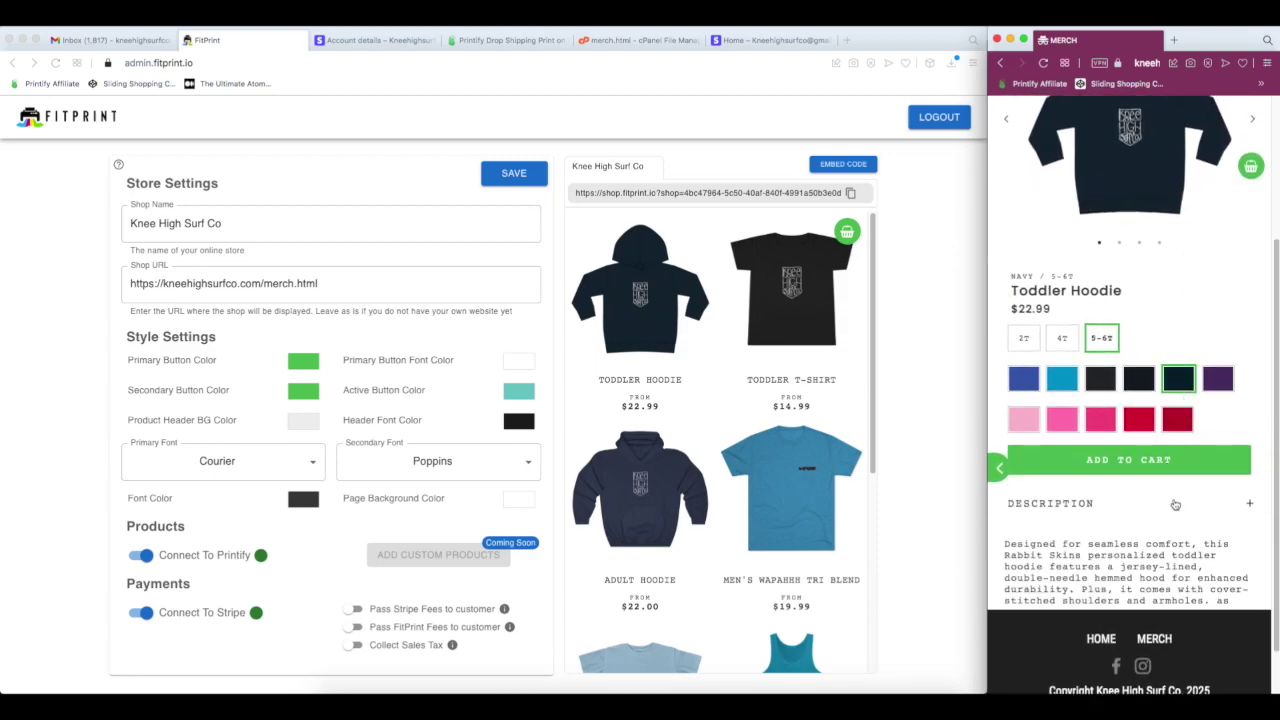
pyautogui.scroll(-5, 1140, 540)
pyautogui.scroll(5, 1100, 578)
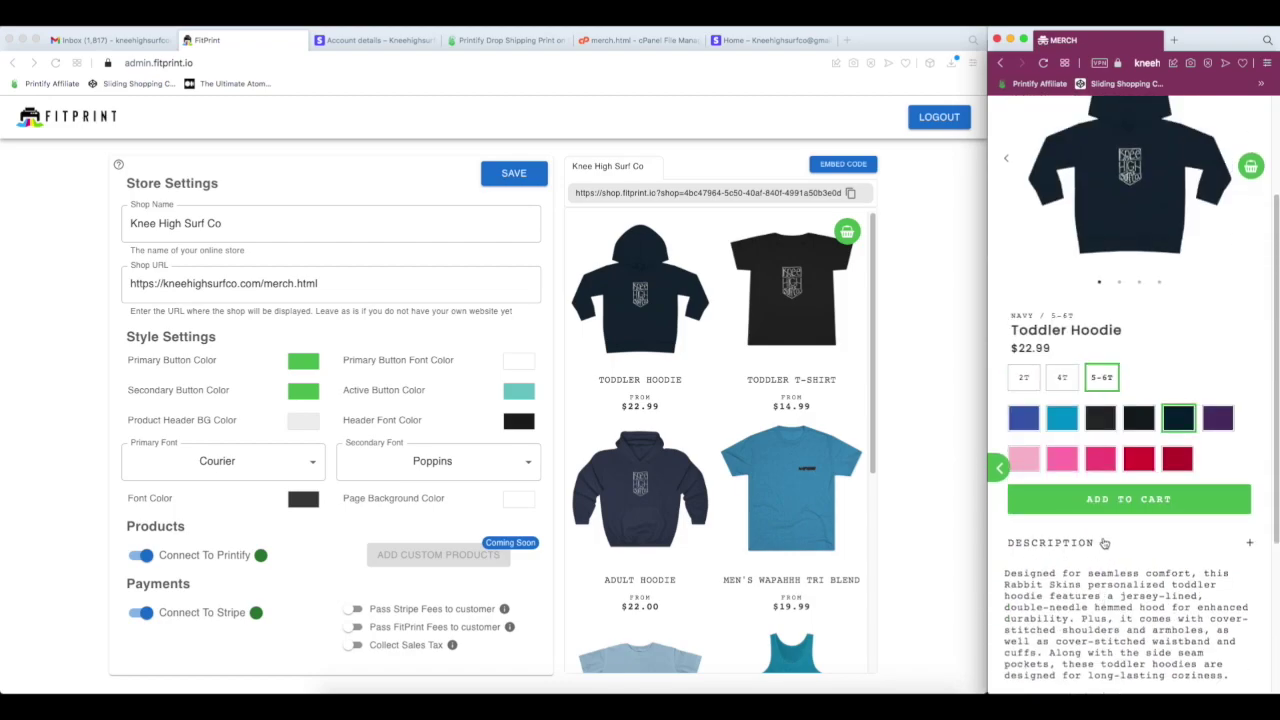
pyautogui.click(1104, 542)
pyautogui.moveTo(987, 158); pyautogui.dragTo(157, 160)
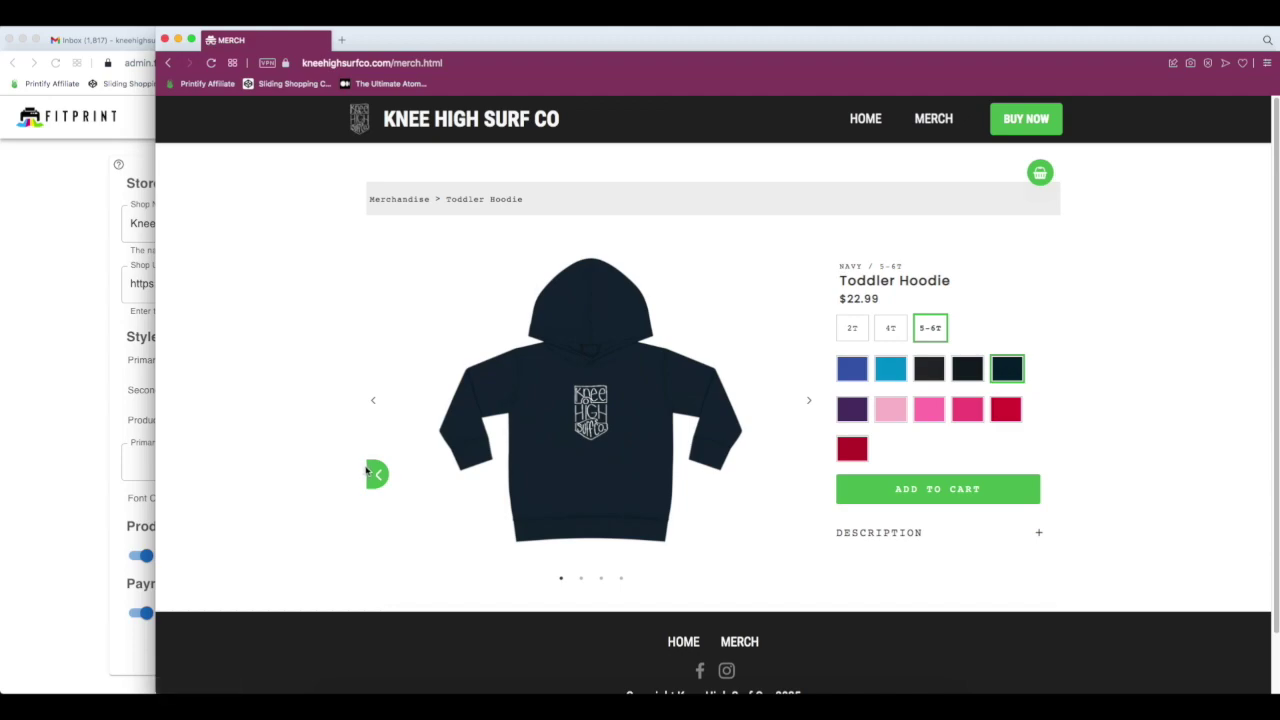
# - Preview Men's Wapahhh Tri Blend at full width, then snap the store window to the right
pyautogui.click(380, 476)
pyautogui.click(958, 364)
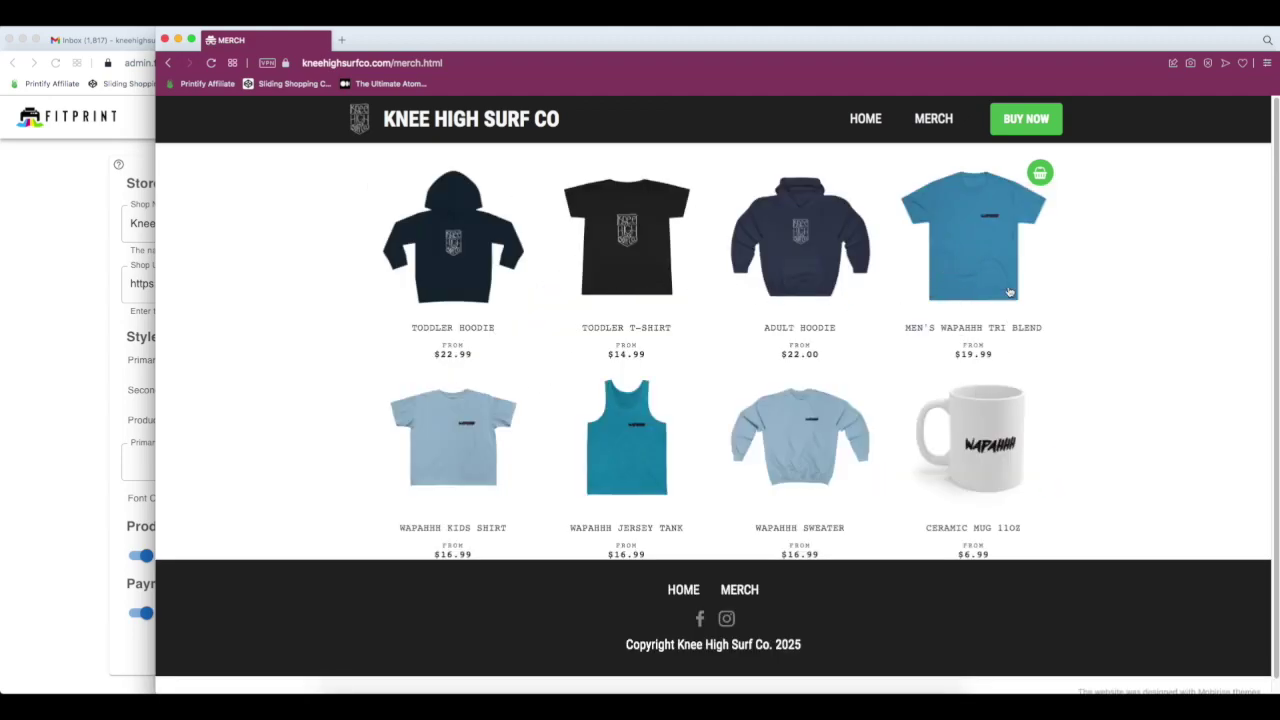
pyautogui.scroll(-2, 799, 505)
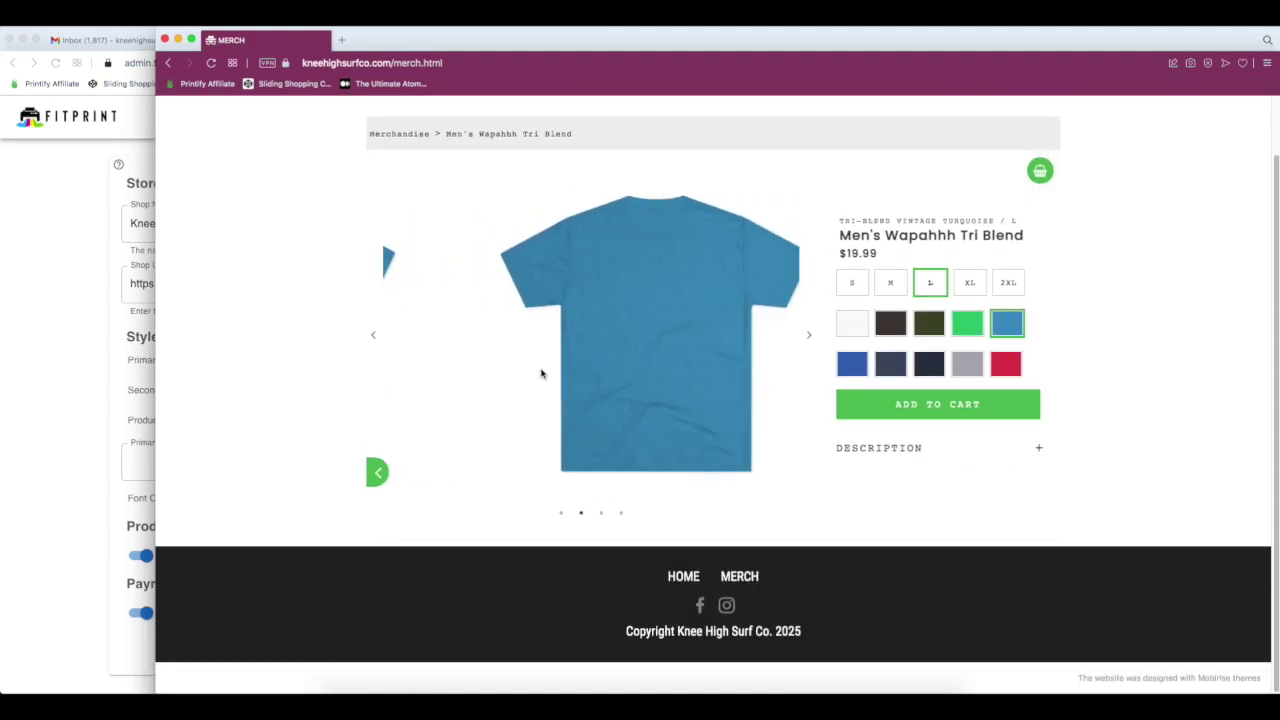
pyautogui.click(379, 474)
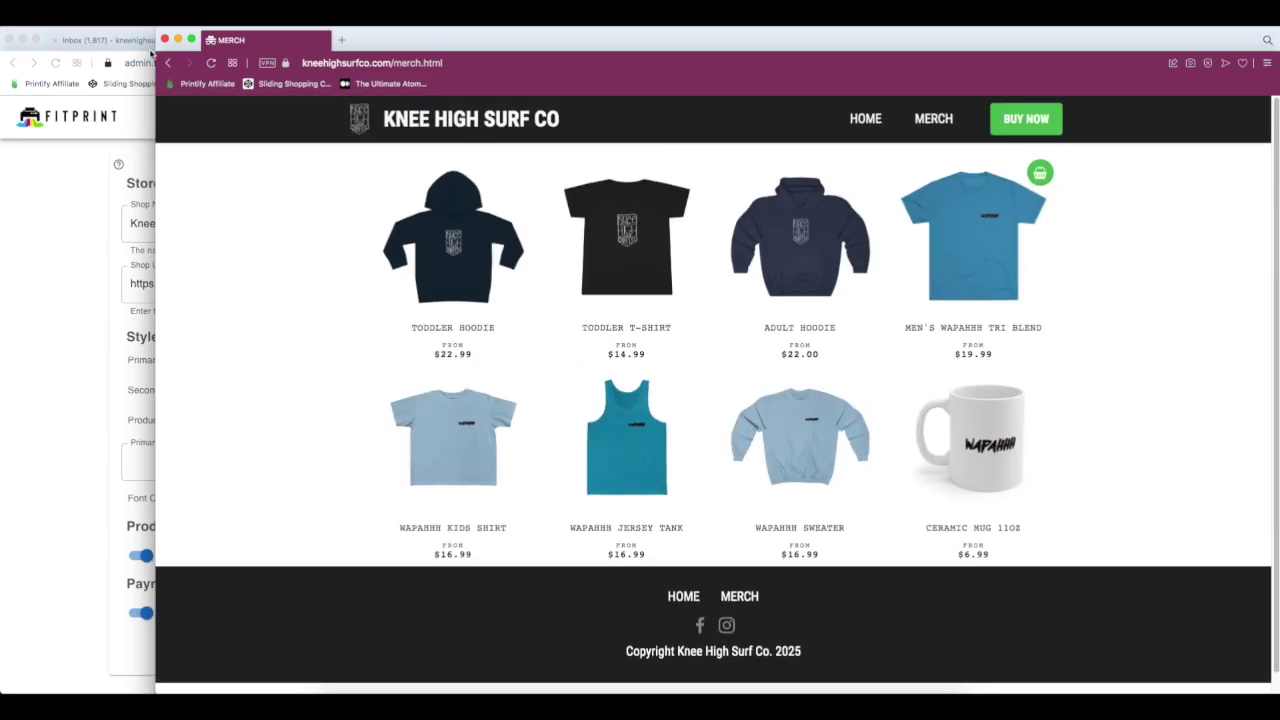
pyautogui.hotkey('ctrl', 'alt', 'Right')
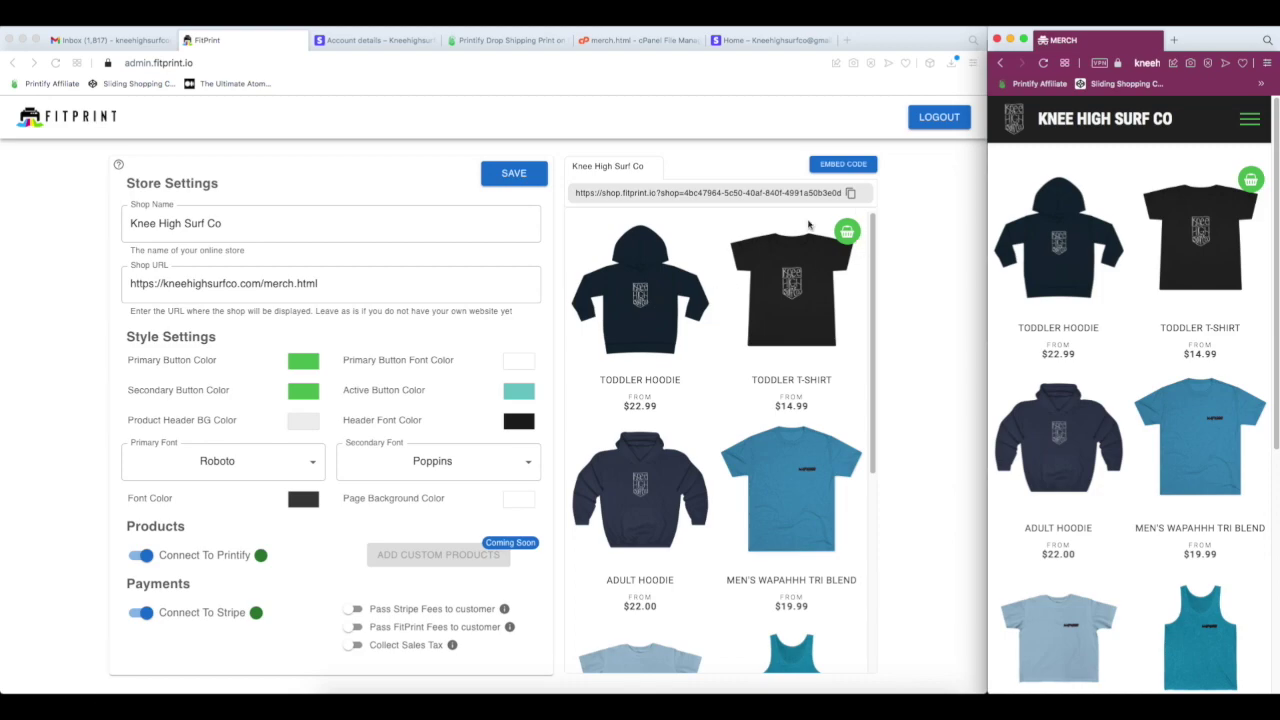
# - Open the Ceramic Mug 11oz product from the Printify product list
pyautogui.click(508, 40)
pyautogui.scroll(-3, 417, 409)
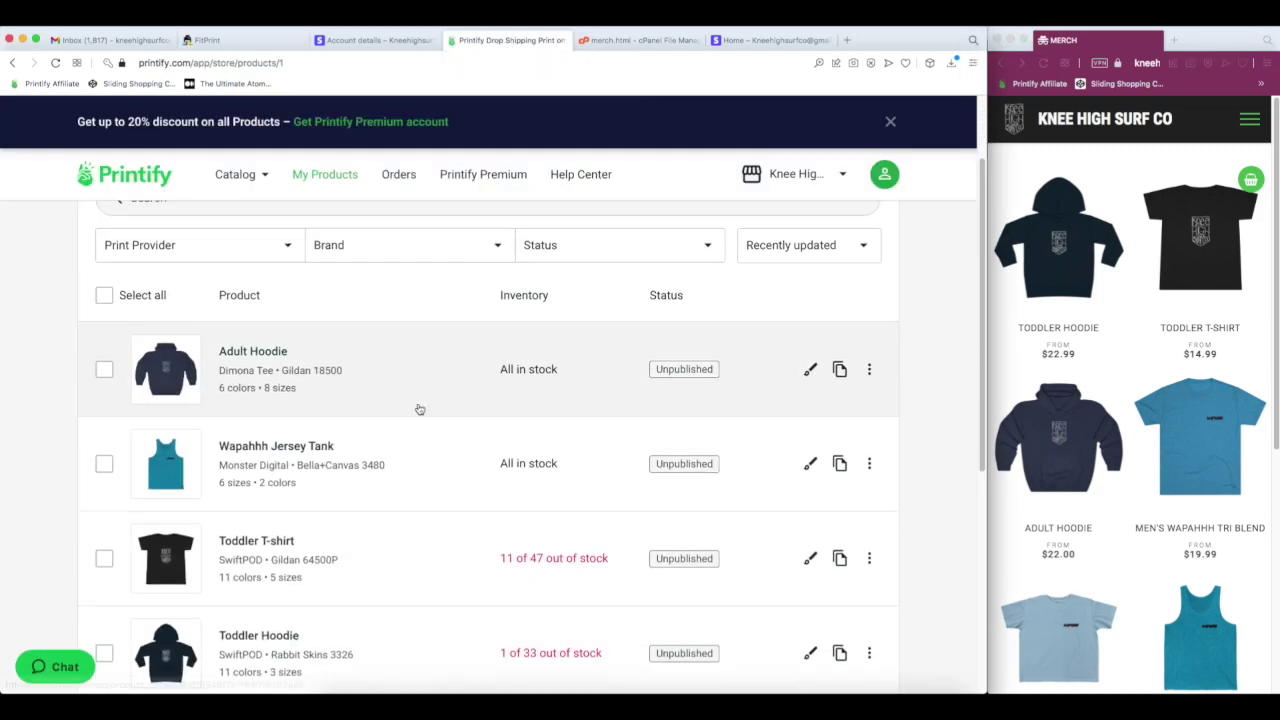
pyautogui.scroll(-5, 417, 404)
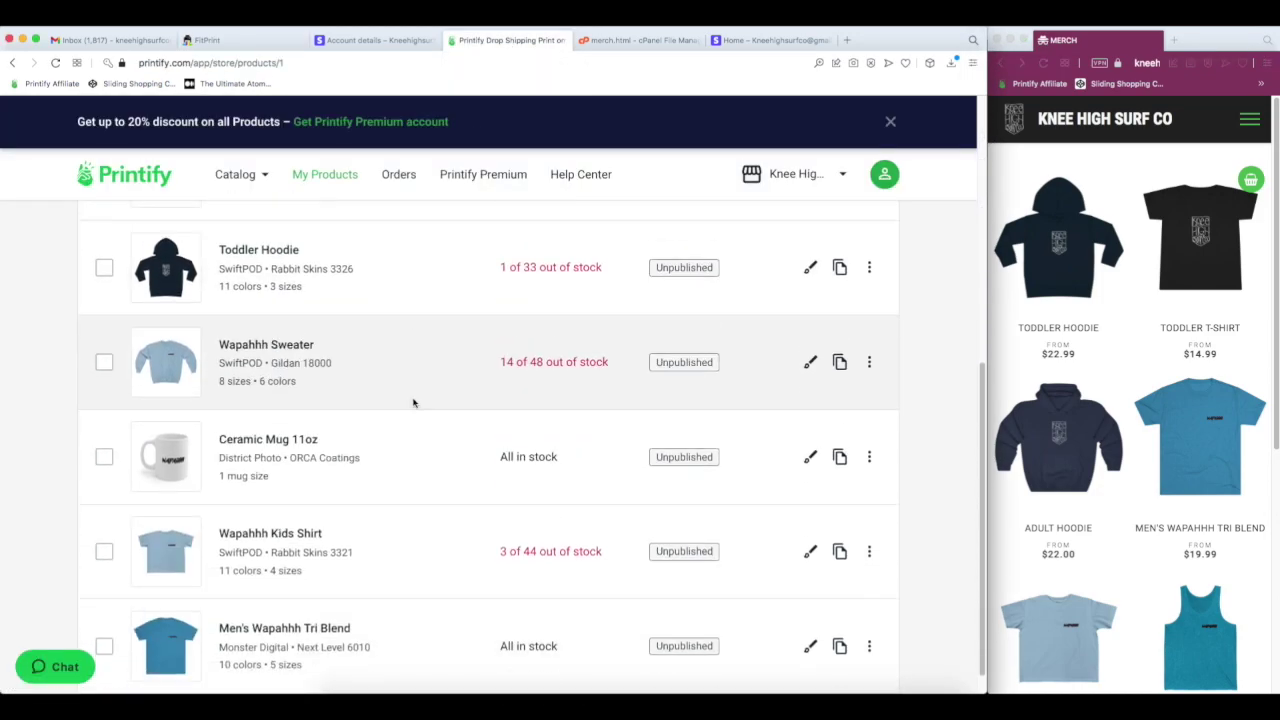
pyautogui.click(292, 438)
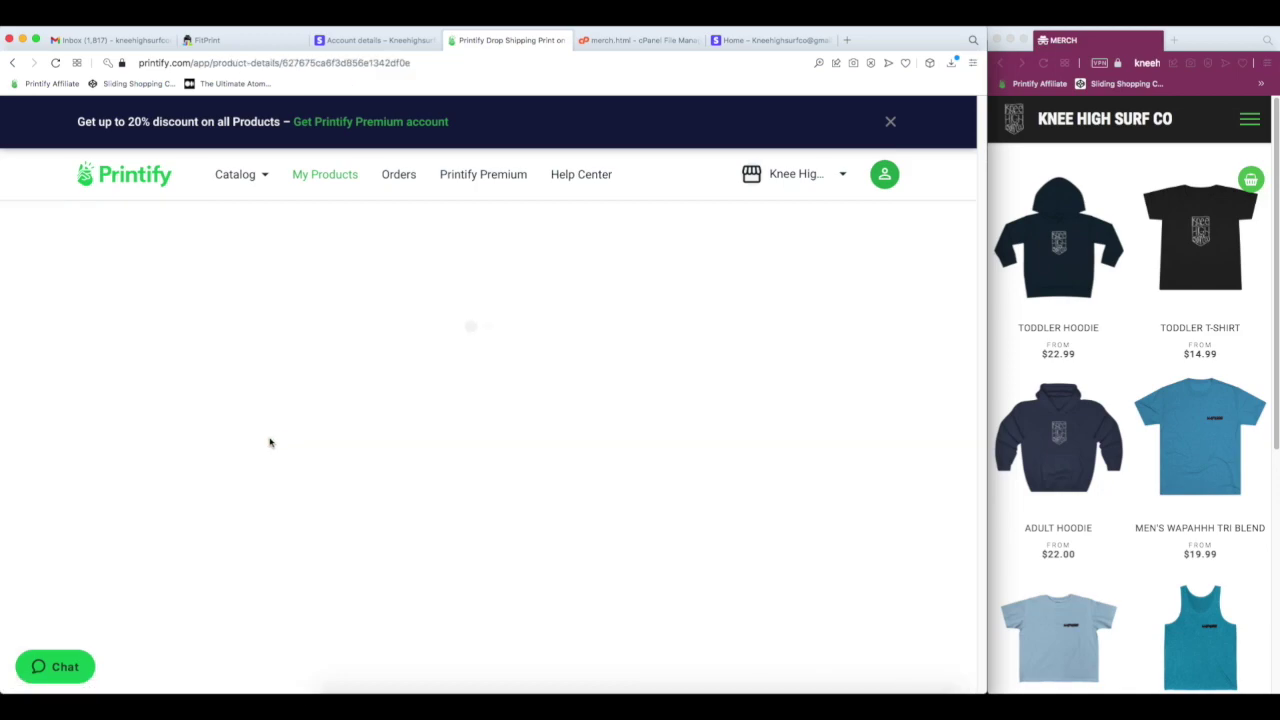
pyautogui.scroll(-6, 423, 389)
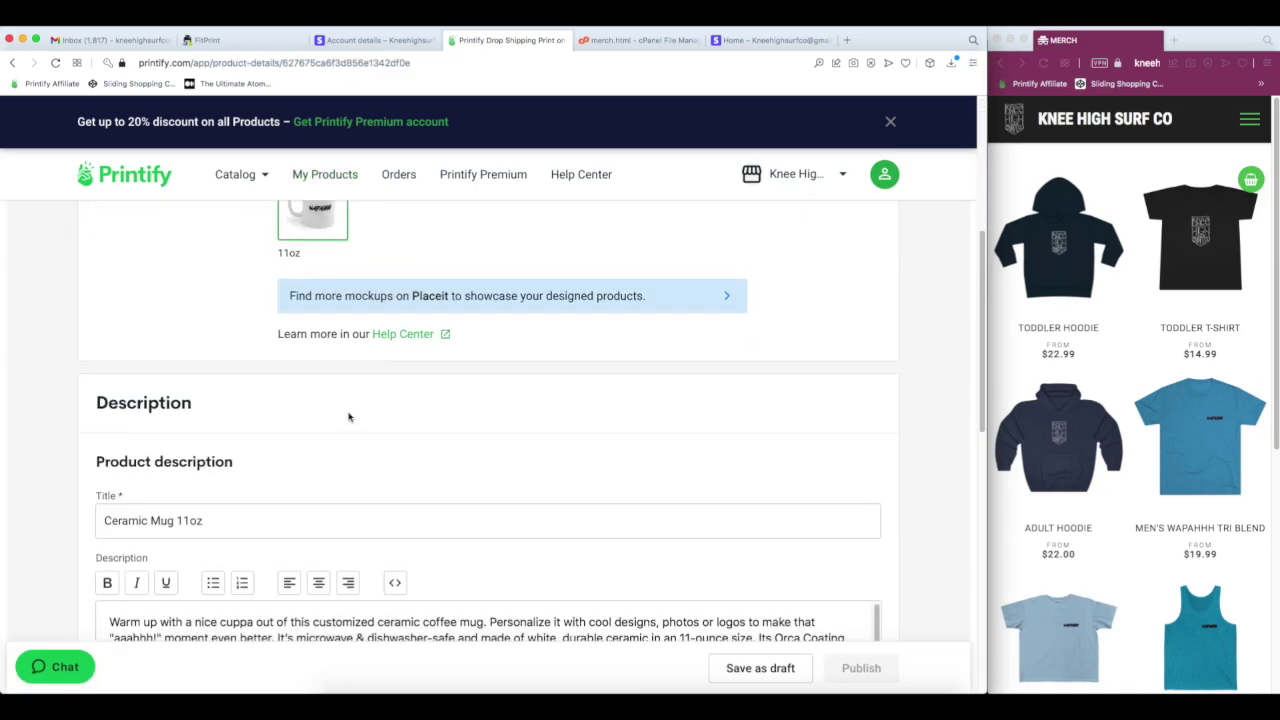
# - Retitle the mug 'Wapaahh Mug', save it as a draft, and reload the merch page
pyautogui.tripleClick(256, 525)
pyautogui.write('Wapaahh Mug')
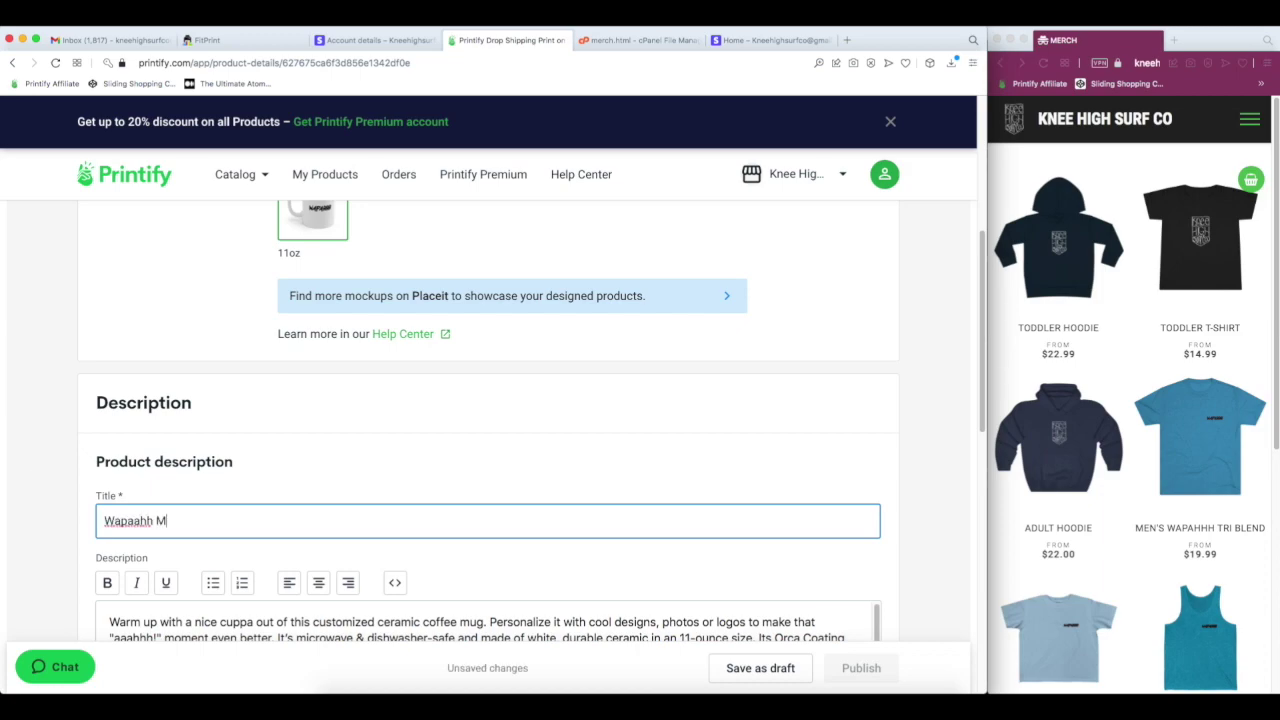
pyautogui.click(760, 668)
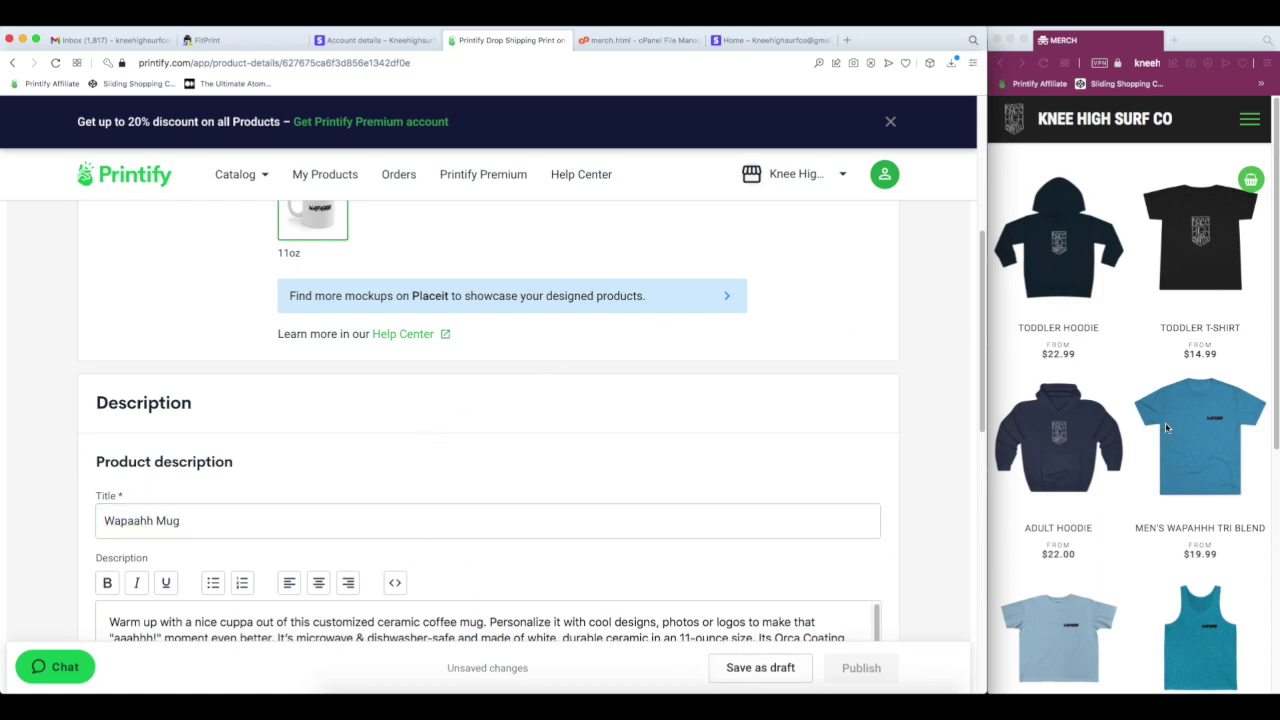
pyautogui.scroll(-5, 1170, 530)
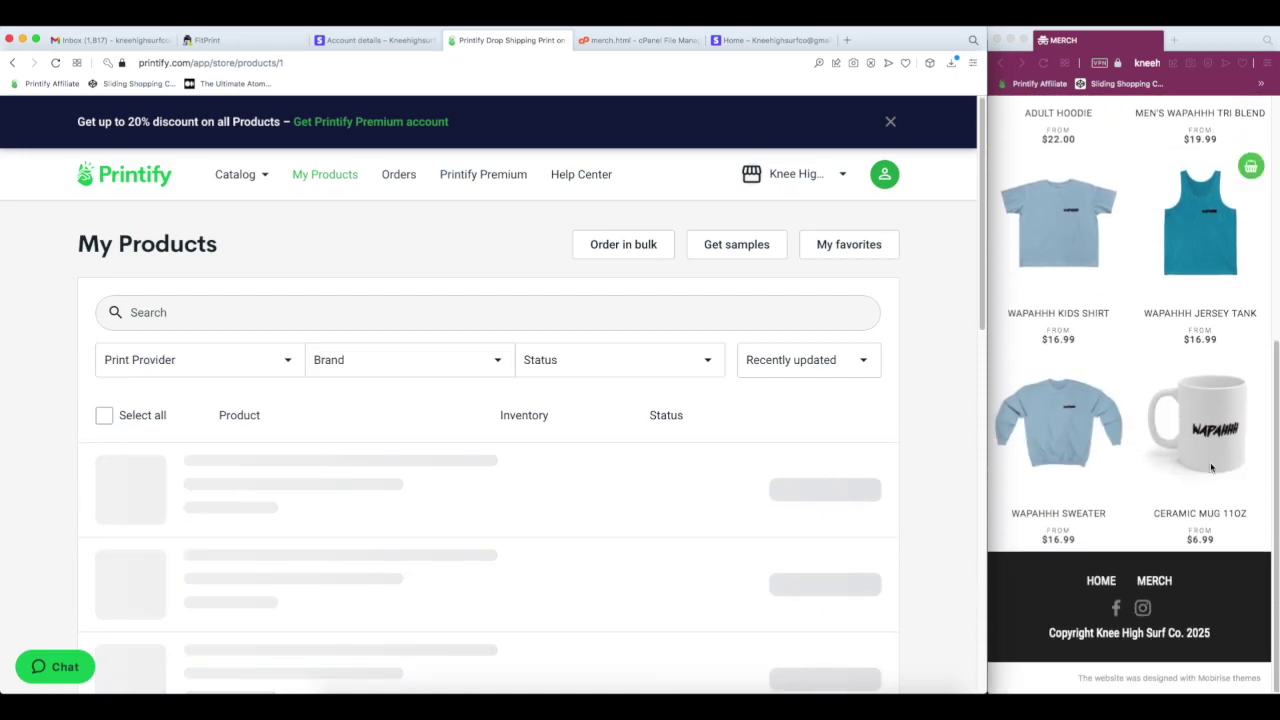
pyautogui.click(1043, 62)
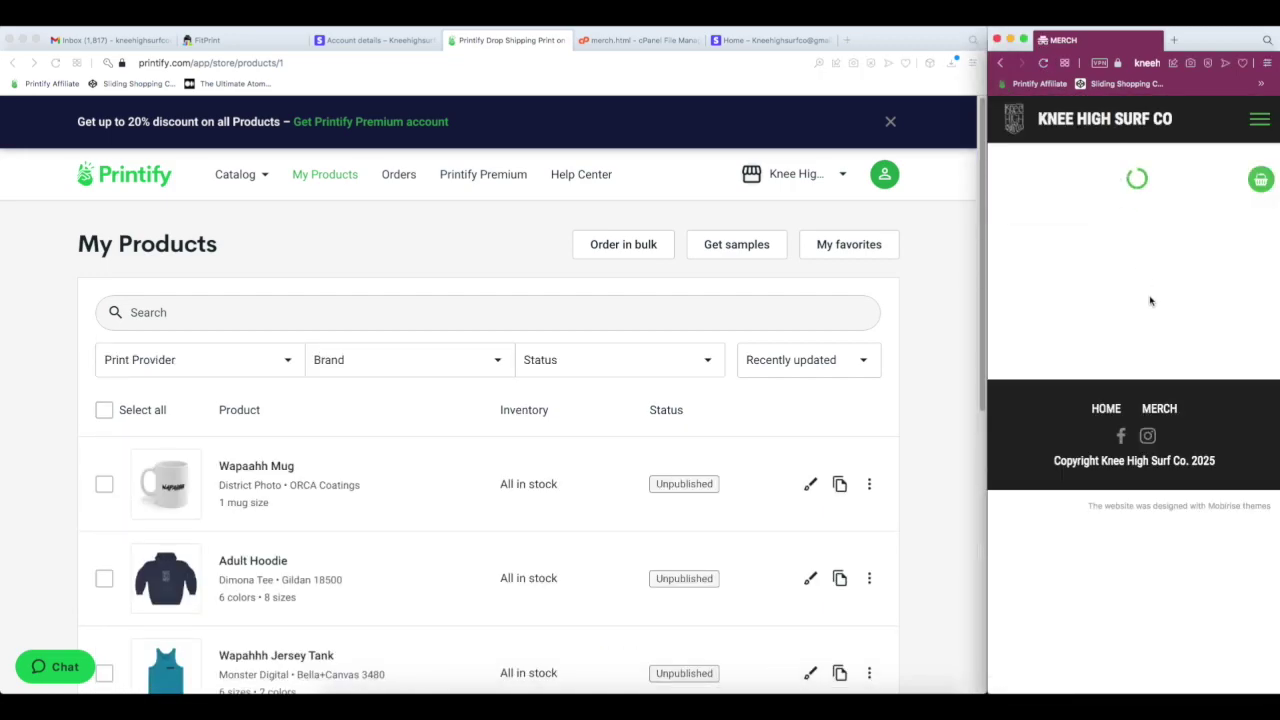
# - Verify the merch store lists the mug as Wapaahh Mug at $6.99, then return to FitPrint's Store Settings
pyautogui.scroll(-5, 1171, 343)
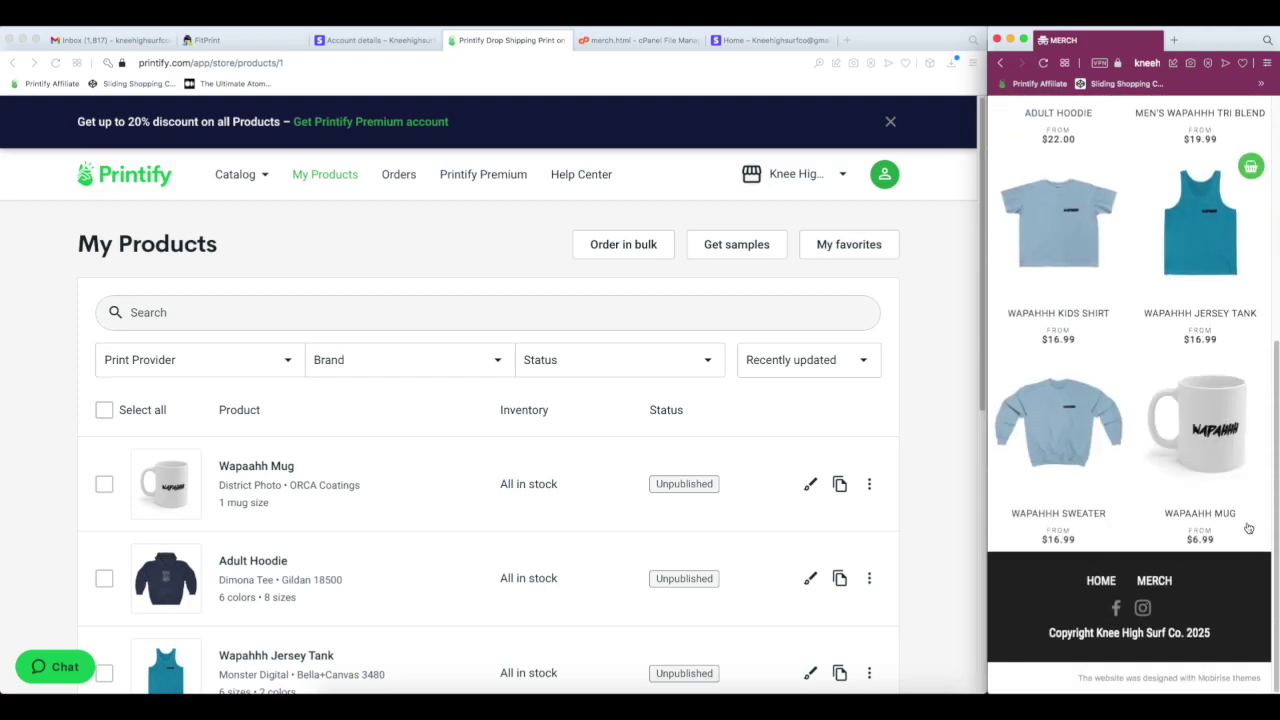
pyautogui.click(1187, 514)
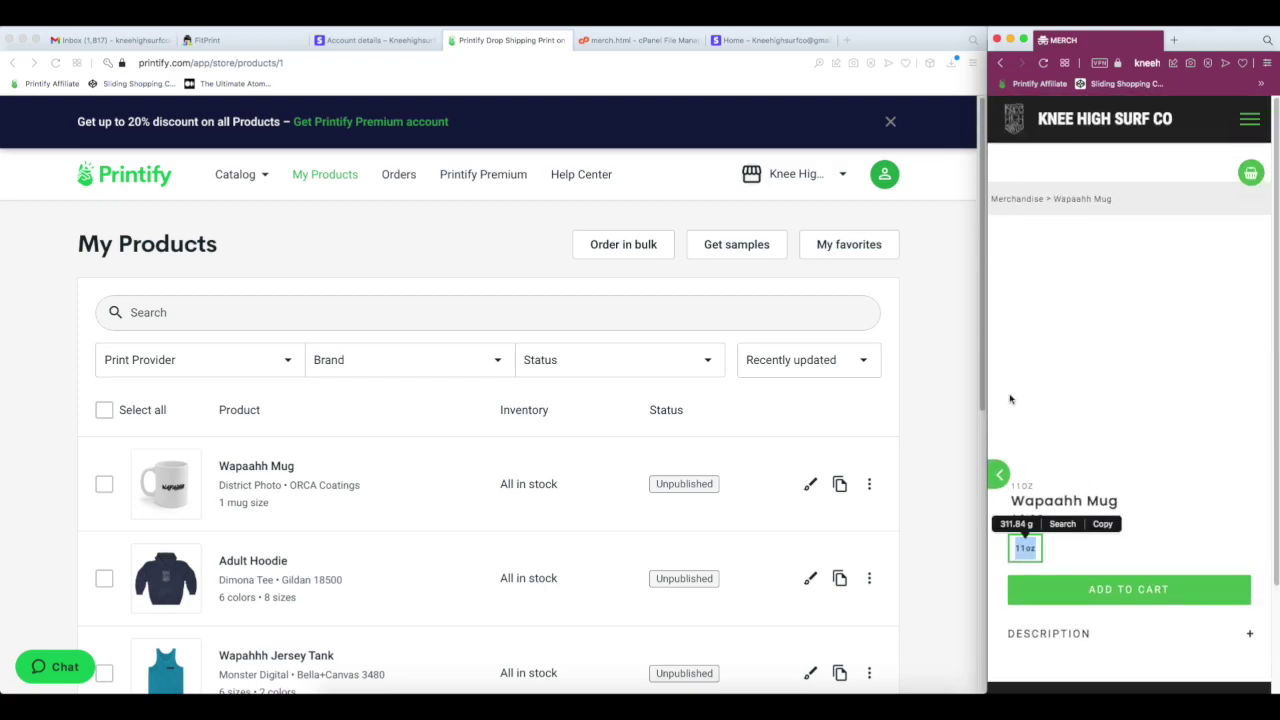
pyautogui.click(999, 473)
pyautogui.click(207, 40)
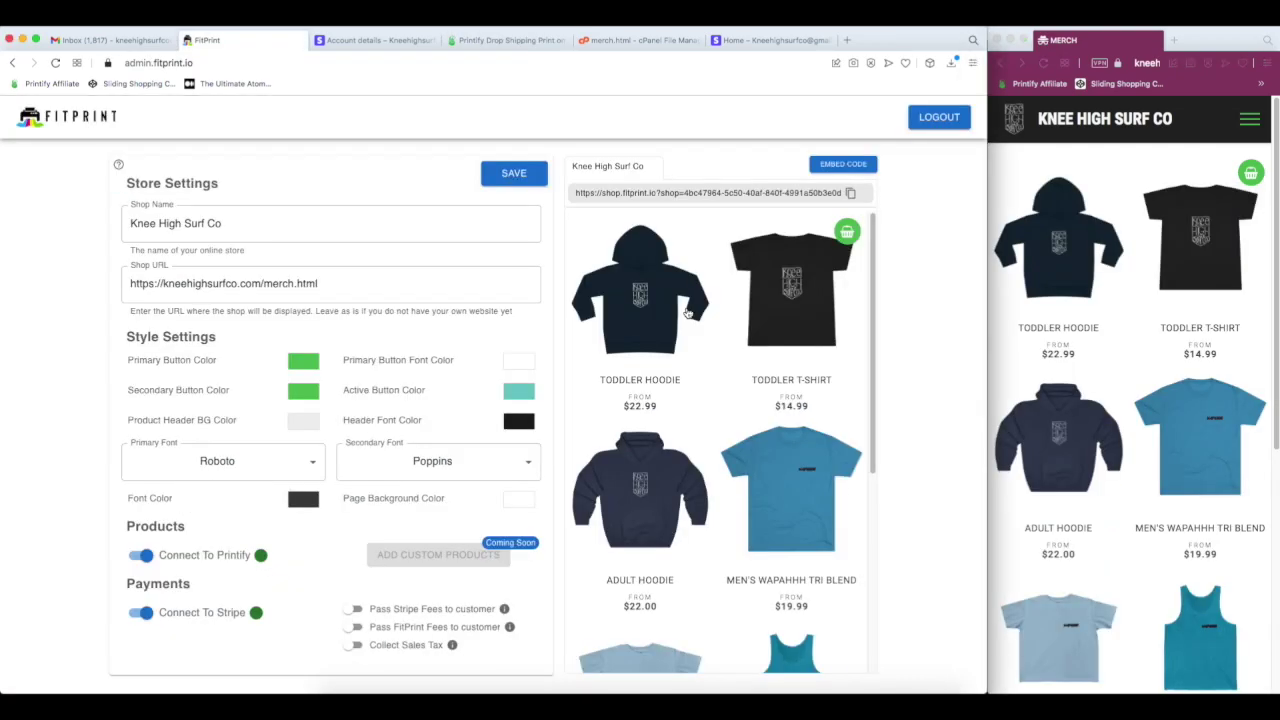